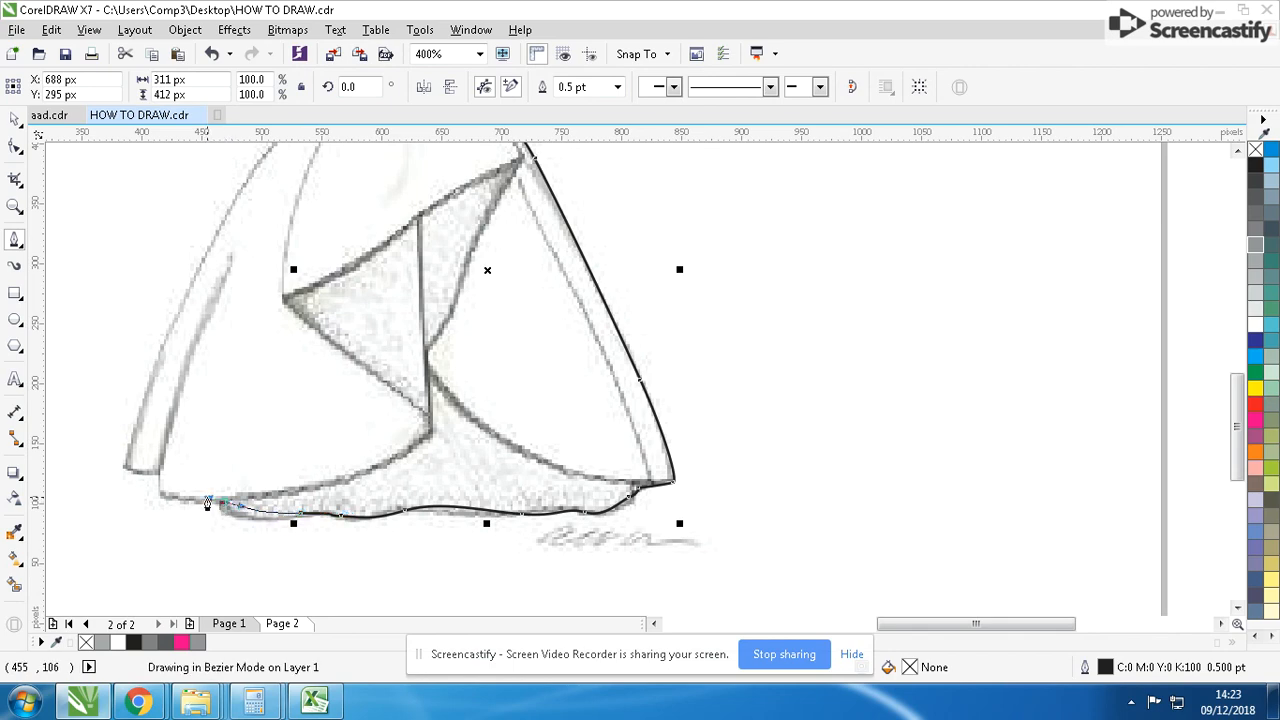
- Finish tracing the skirt outline from the lower-left hem up the left side to the waist, about 459 × 412 px overall
click(157, 473)
scroll(196, 344, down, 1)
scroll(642, 370, up, 1)
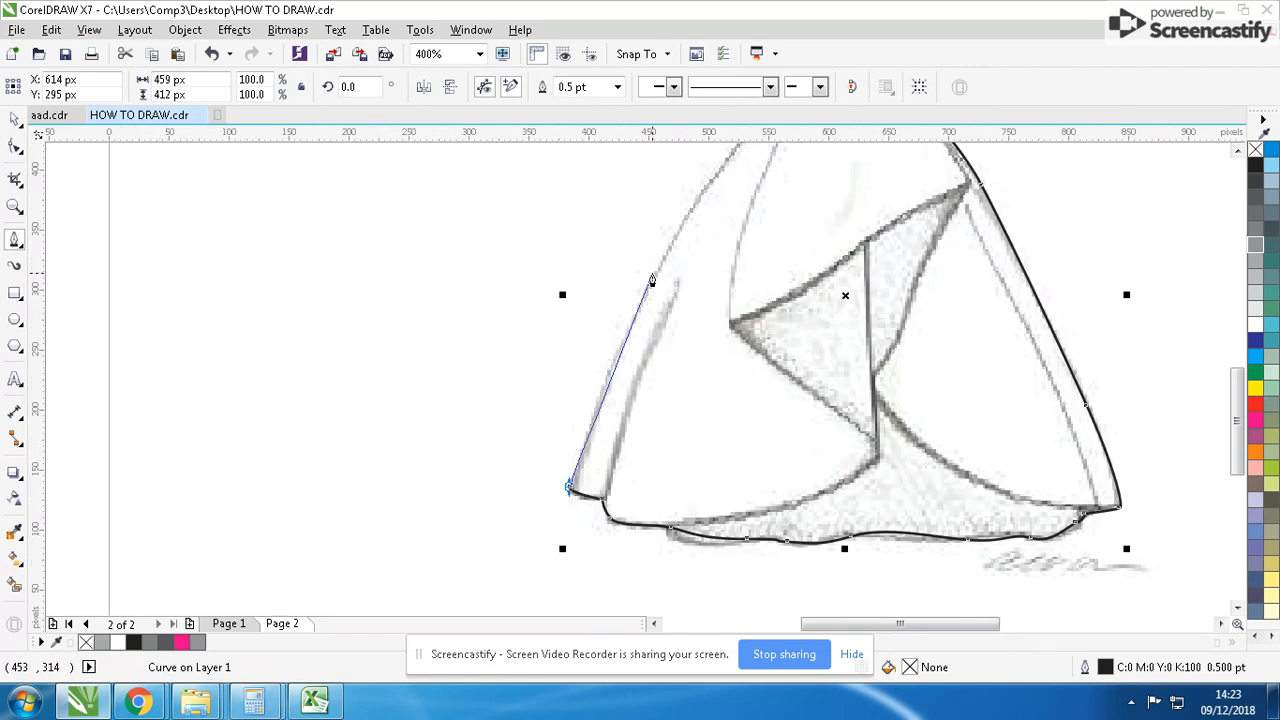
drag(660, 266, 688, 240)
scroll(688, 240, down, 2)
scroll(661, 352, up, 2)
drag(660, 332, 681, 310)
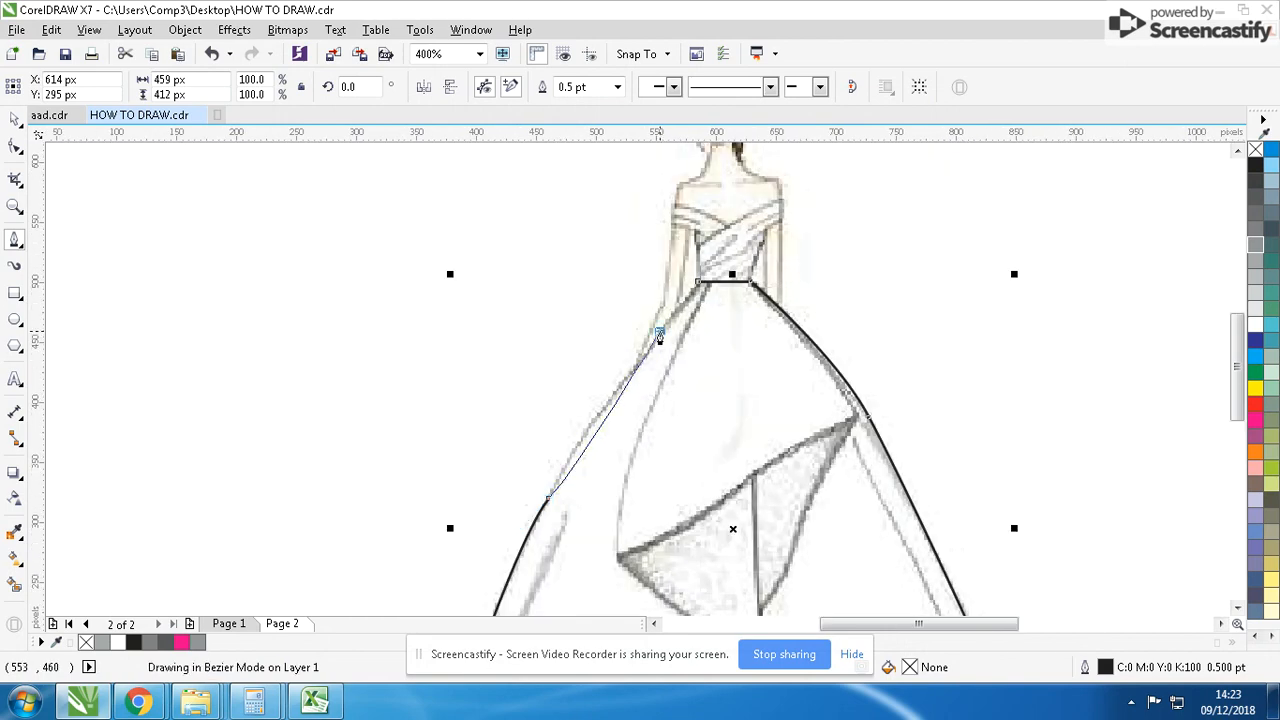
- Trace the inner drape edge from the waist to the drape's left corner, across to the center fold, and down to the left hem, about 171 × 410 px
click(712, 270)
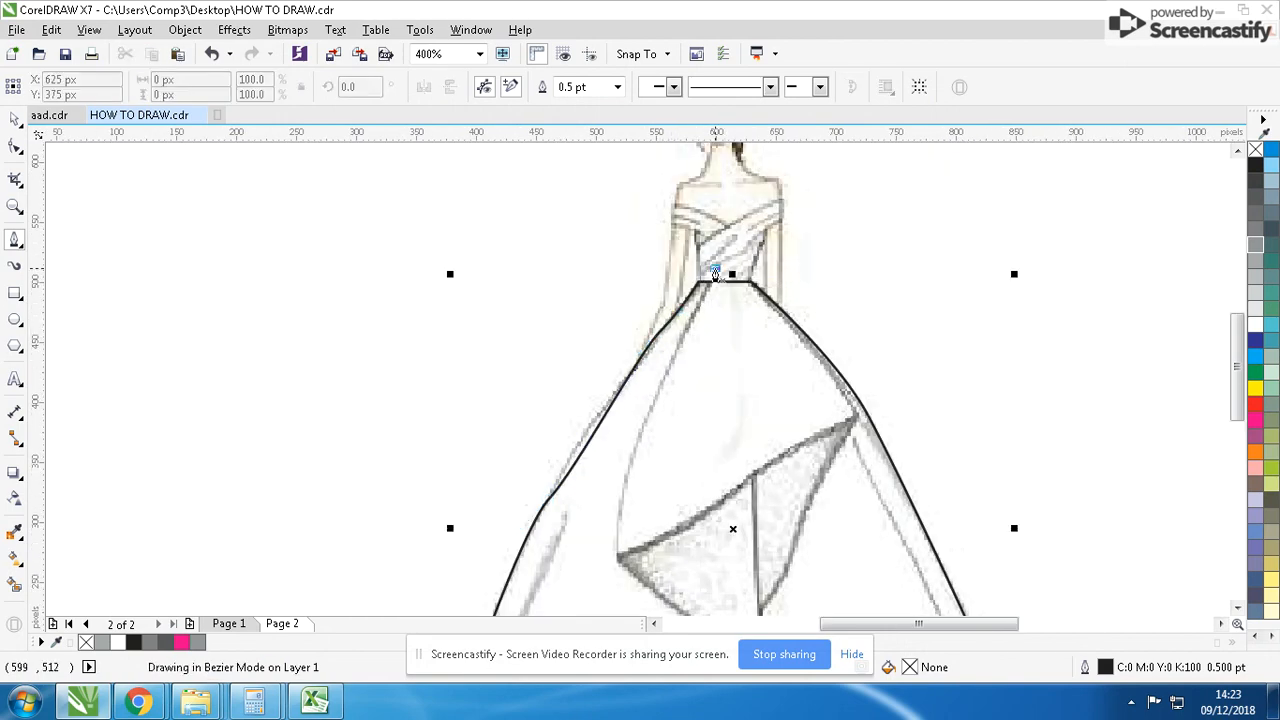
drag(657, 401, 635, 443)
drag(615, 553, 617, 573)
scroll(643, 585, down, 1)
scroll(652, 388, up, 1)
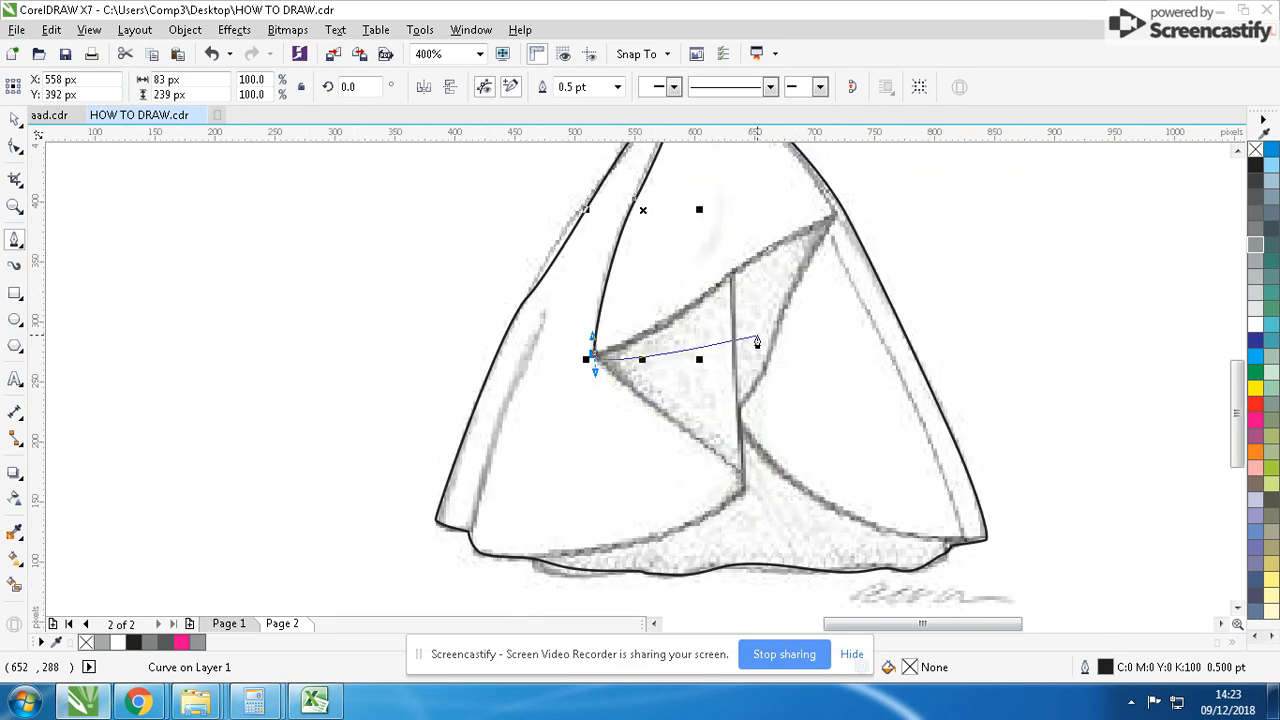
drag(737, 465, 748, 494)
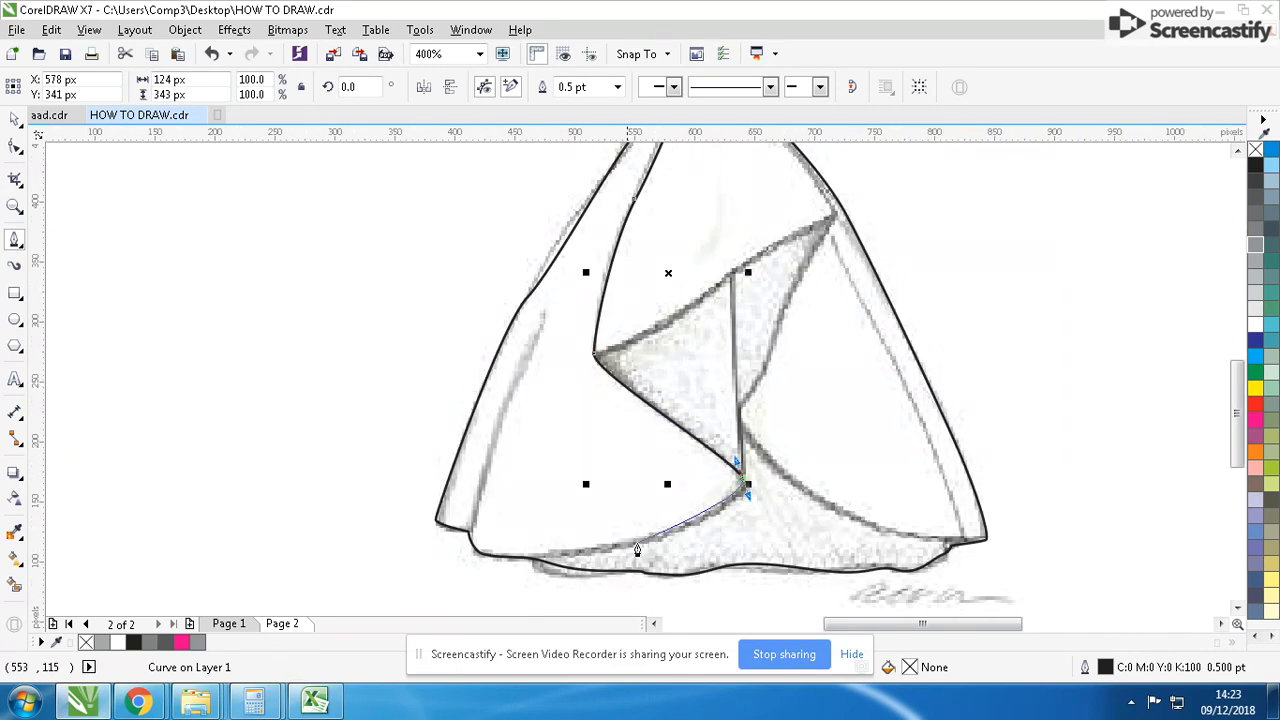
drag(537, 559, 381, 583)
key(space)
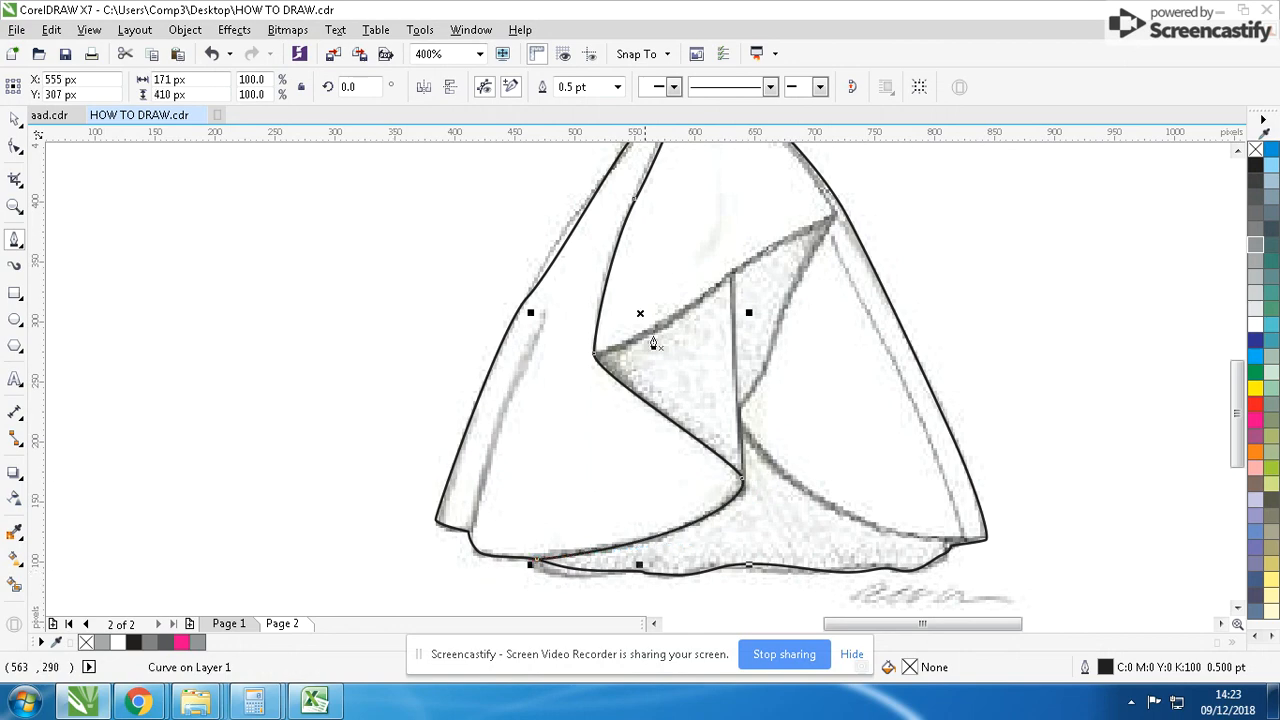
- Trace the drape's upper edge from the right skirt outline to its left corner, and the vertical fold line down to the inner drape edge
click(844, 207)
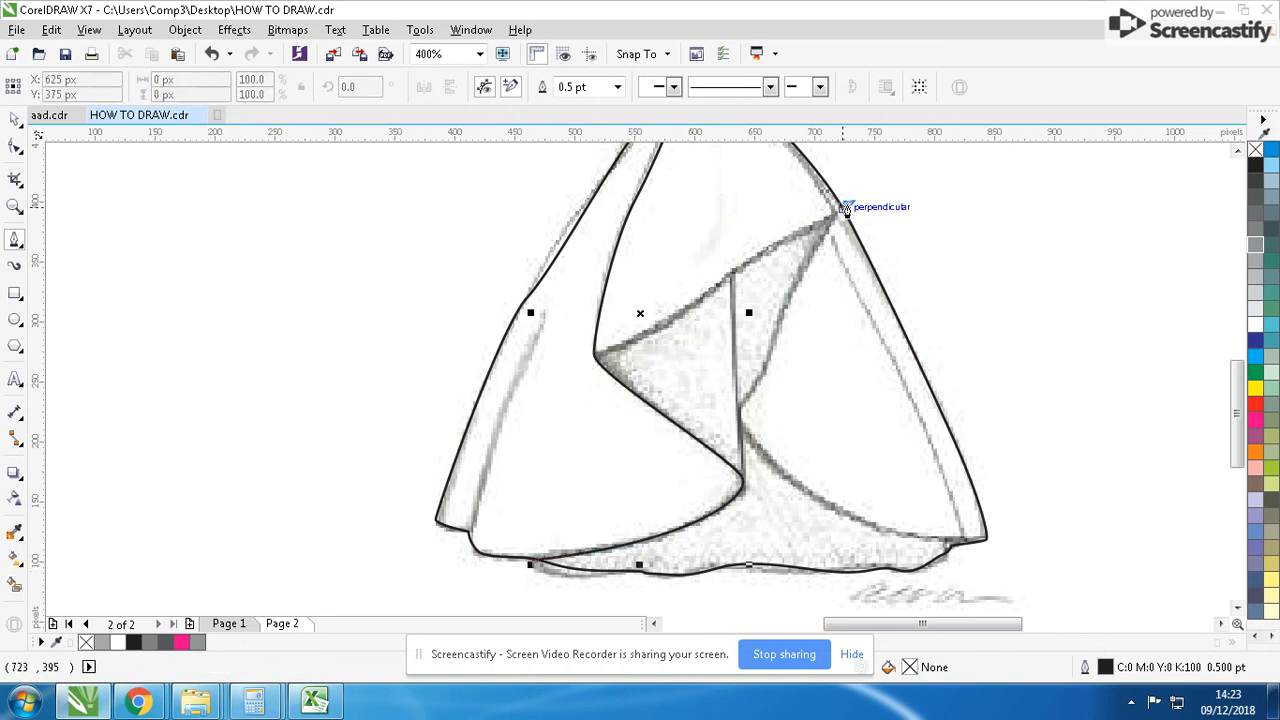
click(769, 259)
drag(594, 358, 526, 371)
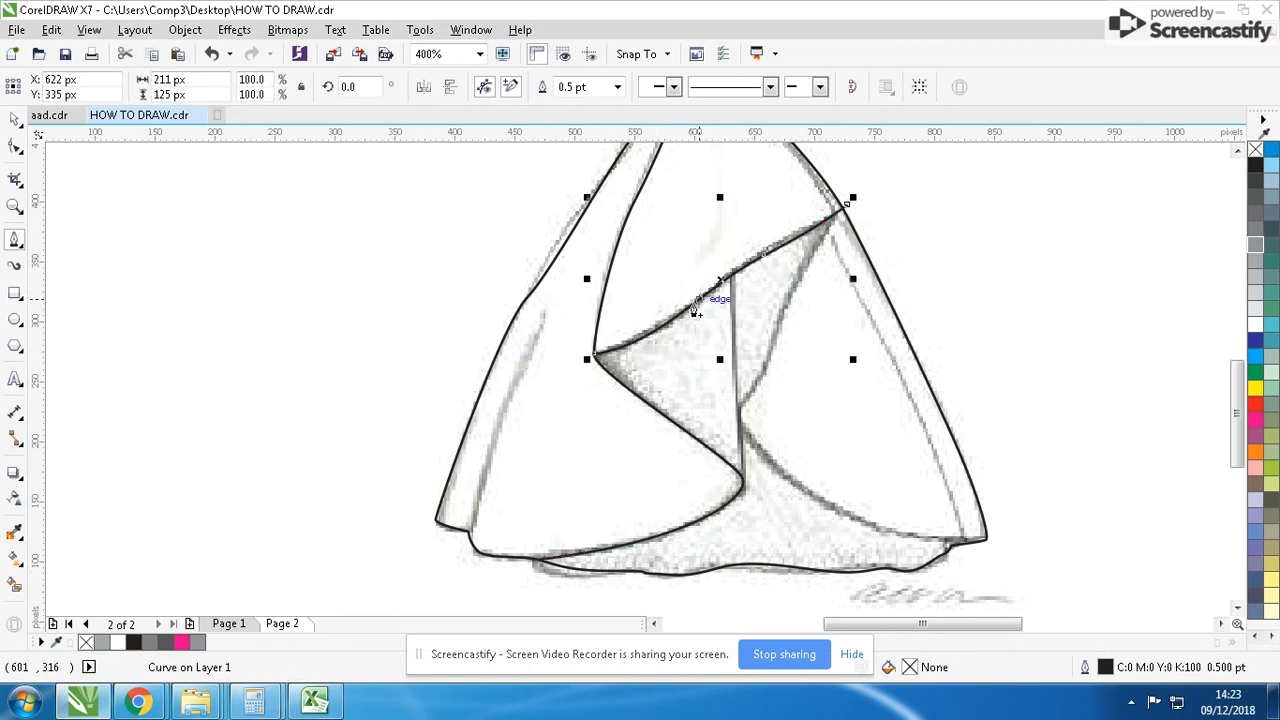
click(735, 243)
click(731, 326)
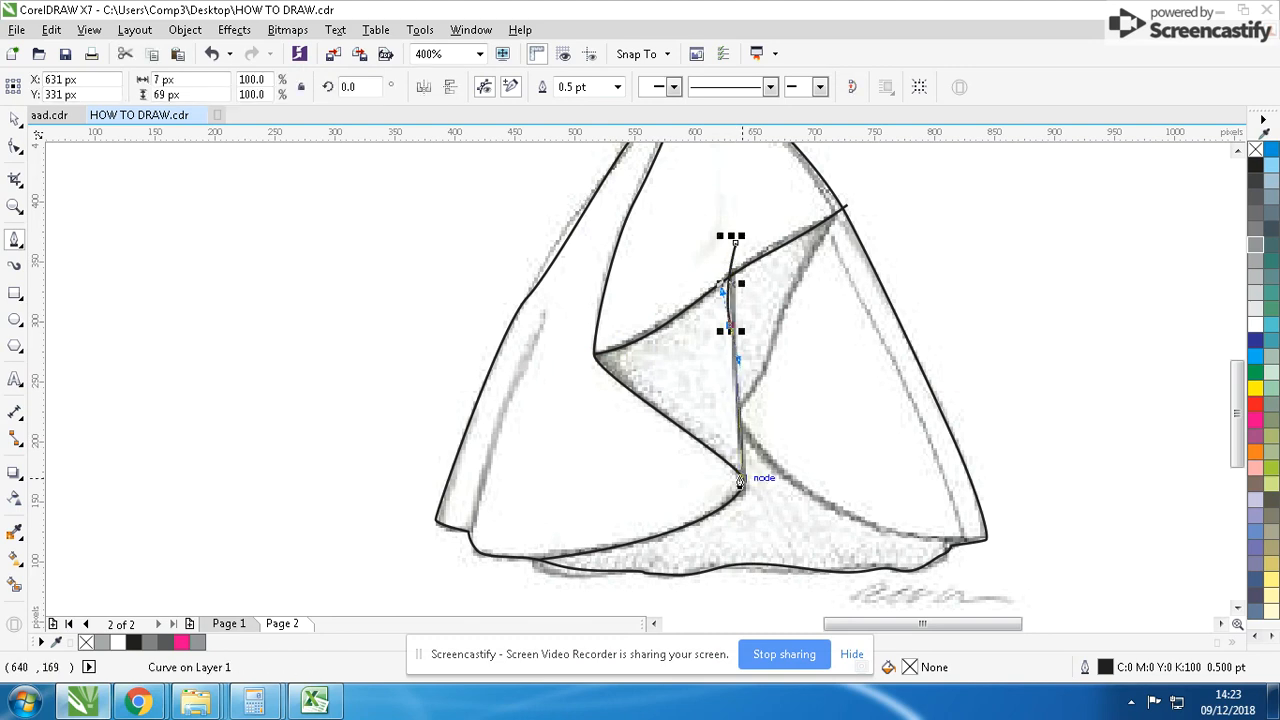
double_click(742, 478)
- Trace the right drape edge from above the upper-right corner to the center fold and down to the right hem, about 227 × 320 px
click(846, 168)
drag(795, 282, 776, 313)
click(755, 391)
click(741, 412)
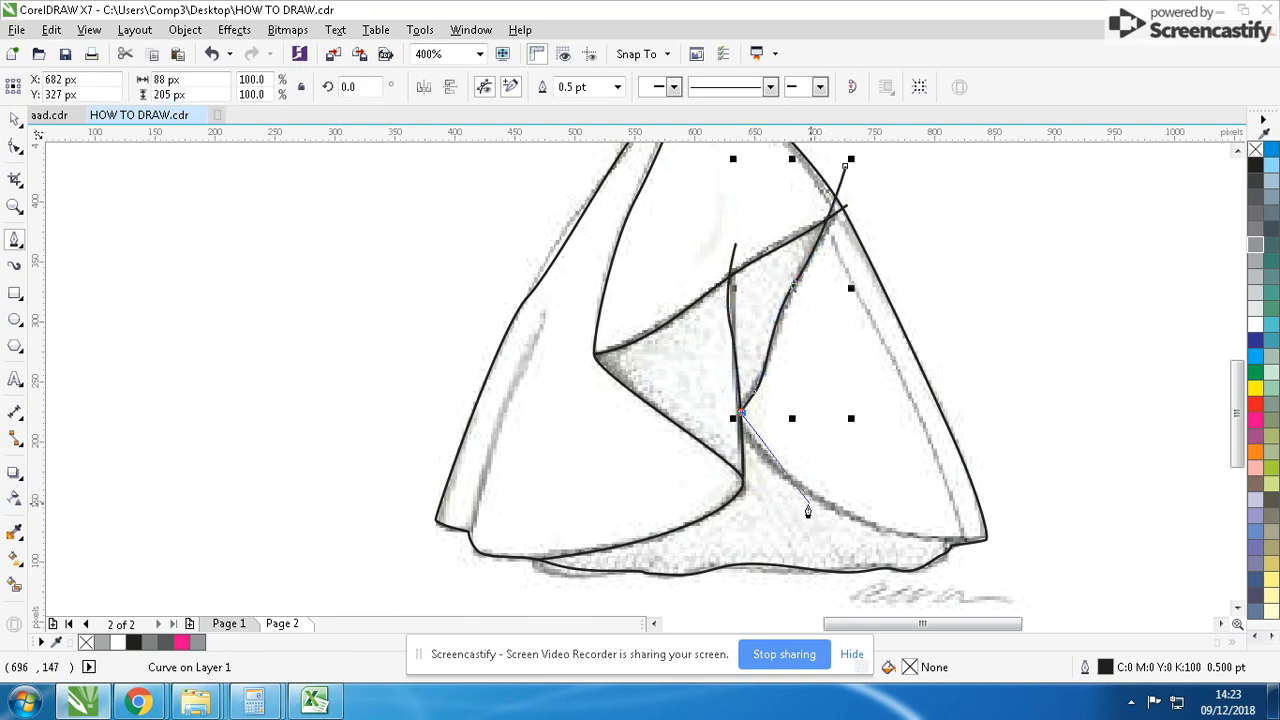
drag(946, 549, 1083, 555)
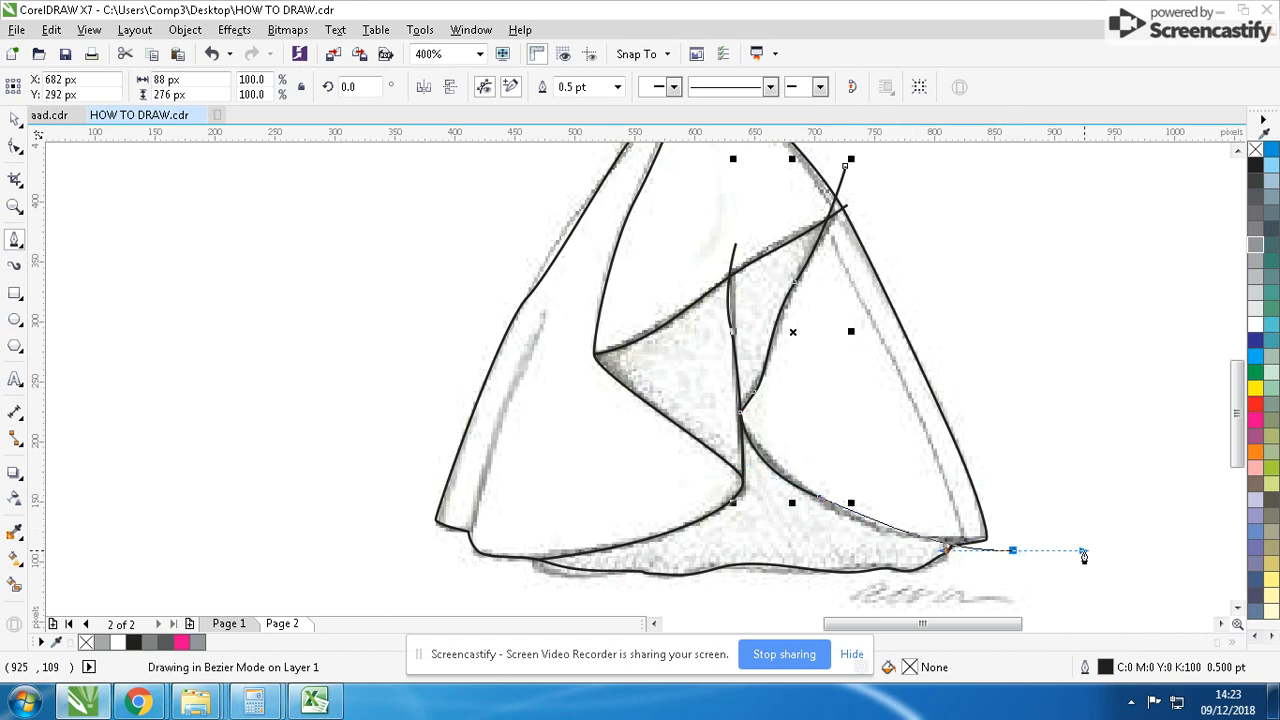
key(Escape)
- Trace the short fold line along the skirt's left side down past the hem, about 62 × 184 px
scroll(832, 345, down, 1)
scroll(517, 406, up, 1)
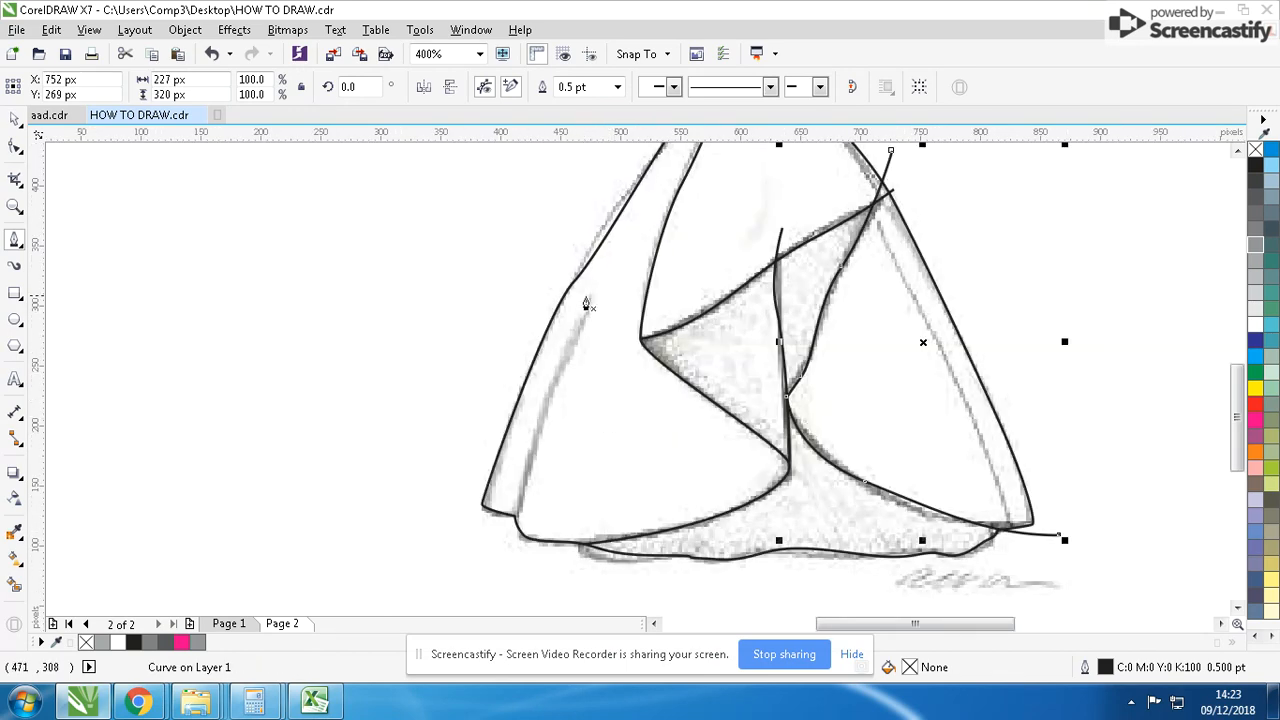
click(586, 300)
drag(541, 413, 520, 460)
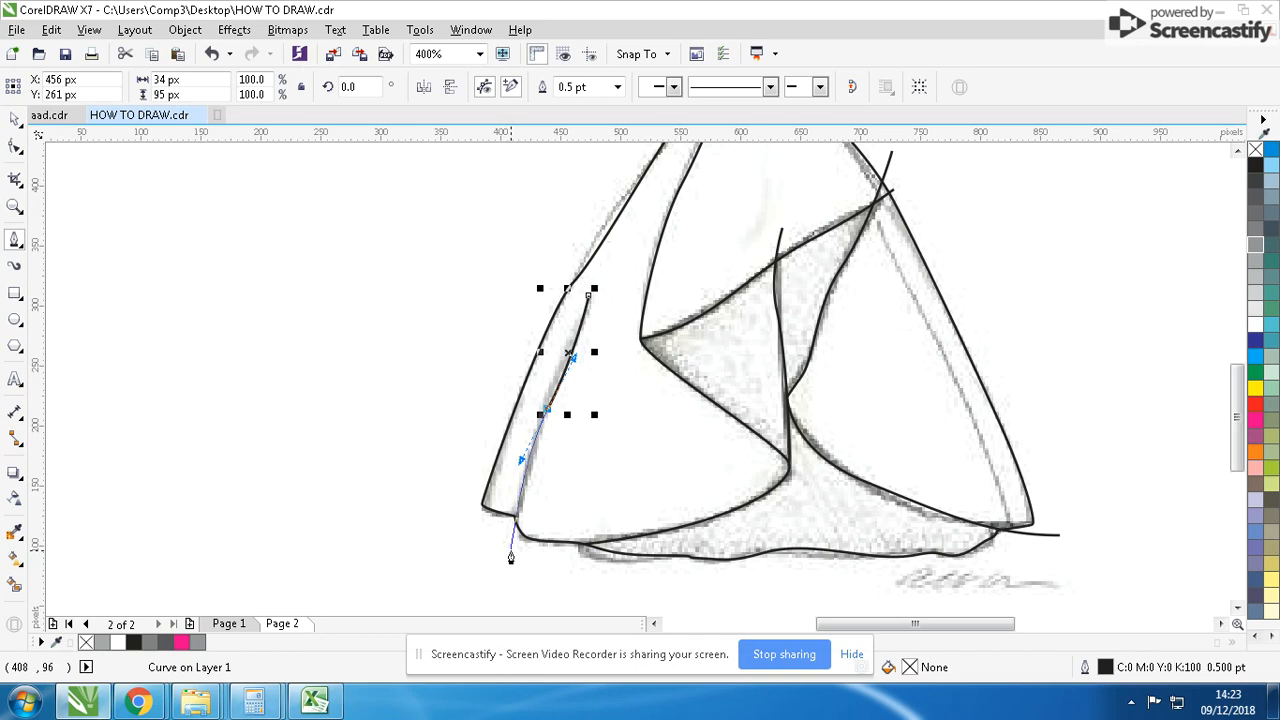
click(513, 517)
- Trace the off-shoulder bodice outline from the left waist around both shoulder bands and the V neckline to the right waist, about 95 × 73 px
scroll(588, 443, down, 2)
scroll(680, 293, up, 1)
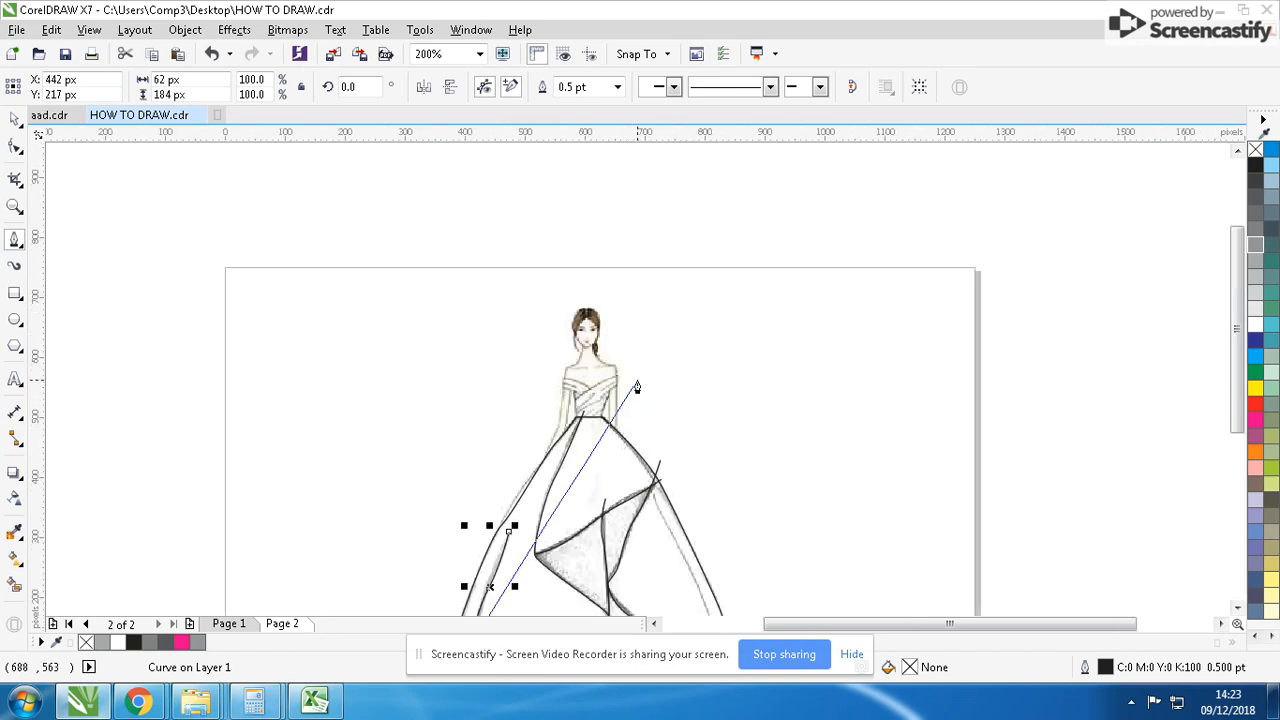
scroll(637, 387, up, 2)
click(520, 489)
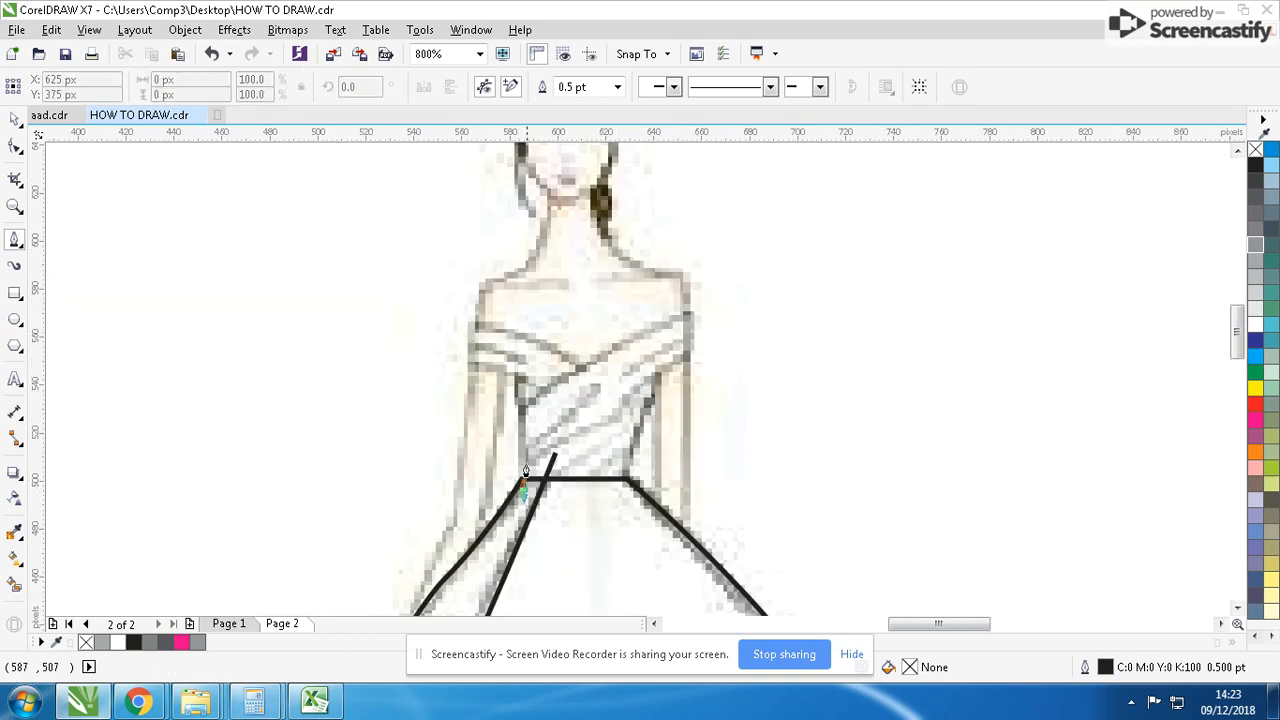
click(517, 378)
click(465, 358)
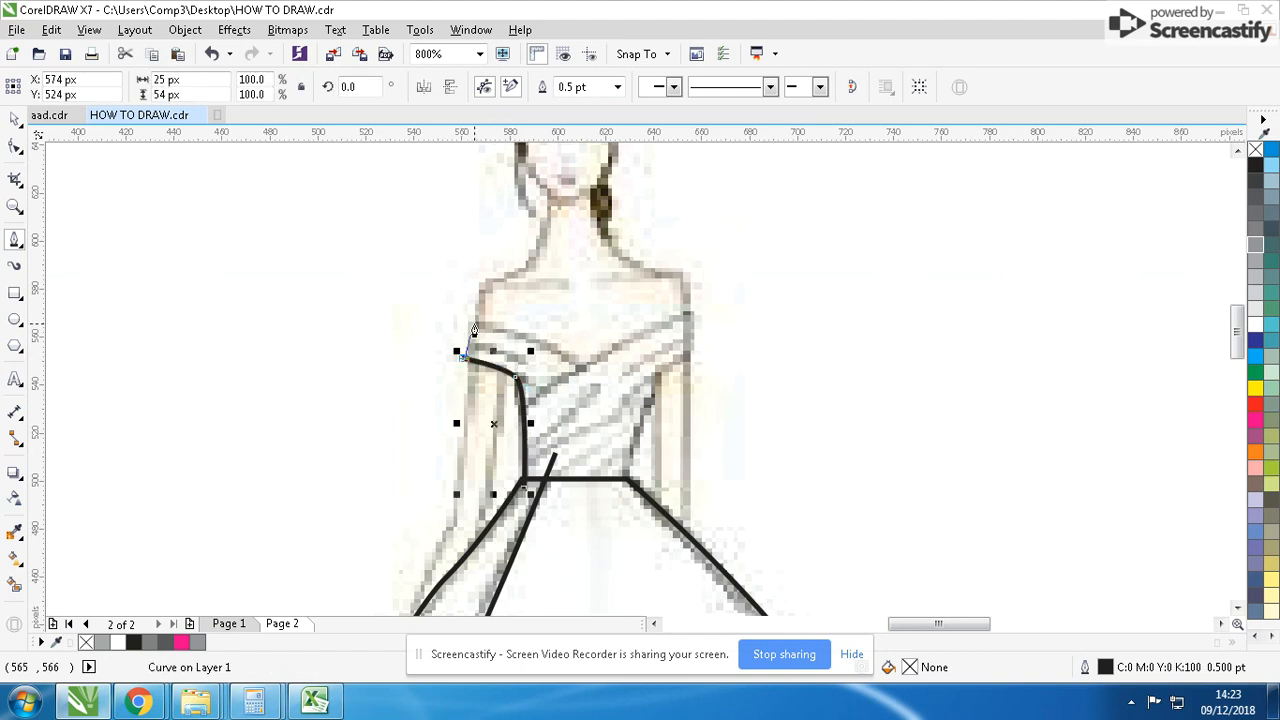
click(472, 318)
drag(574, 361, 594, 382)
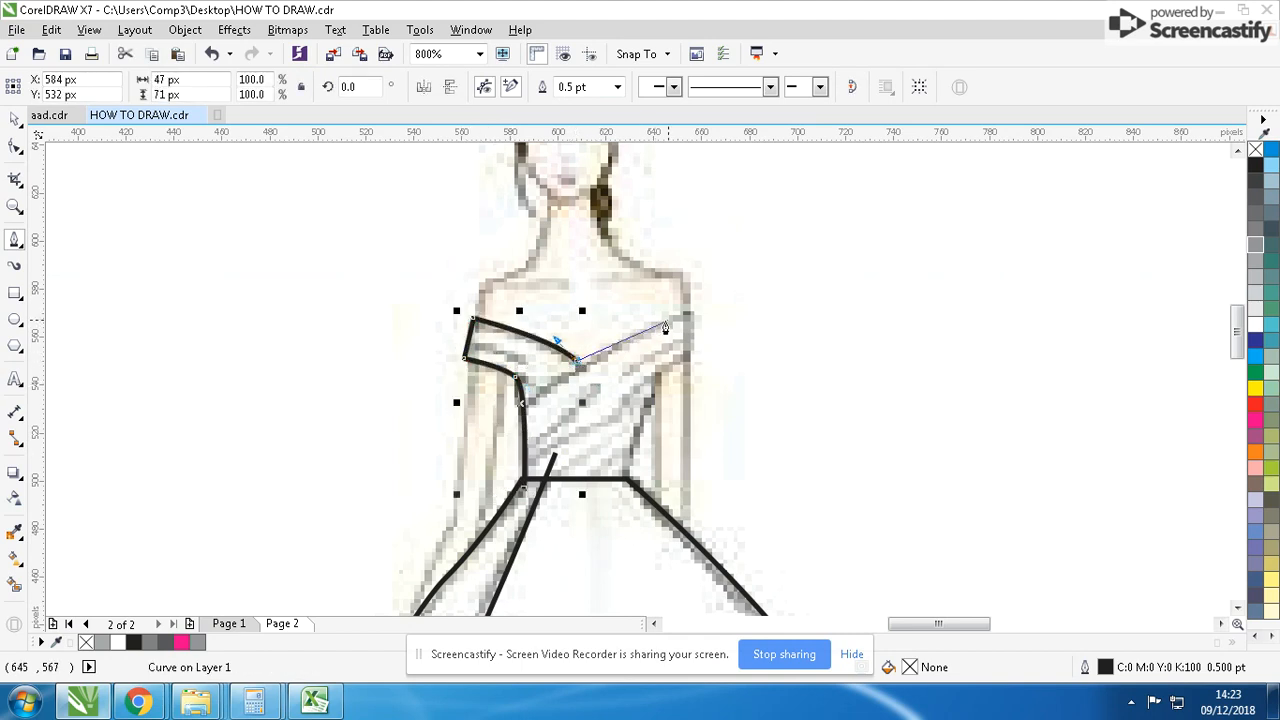
drag(689, 313, 716, 308)
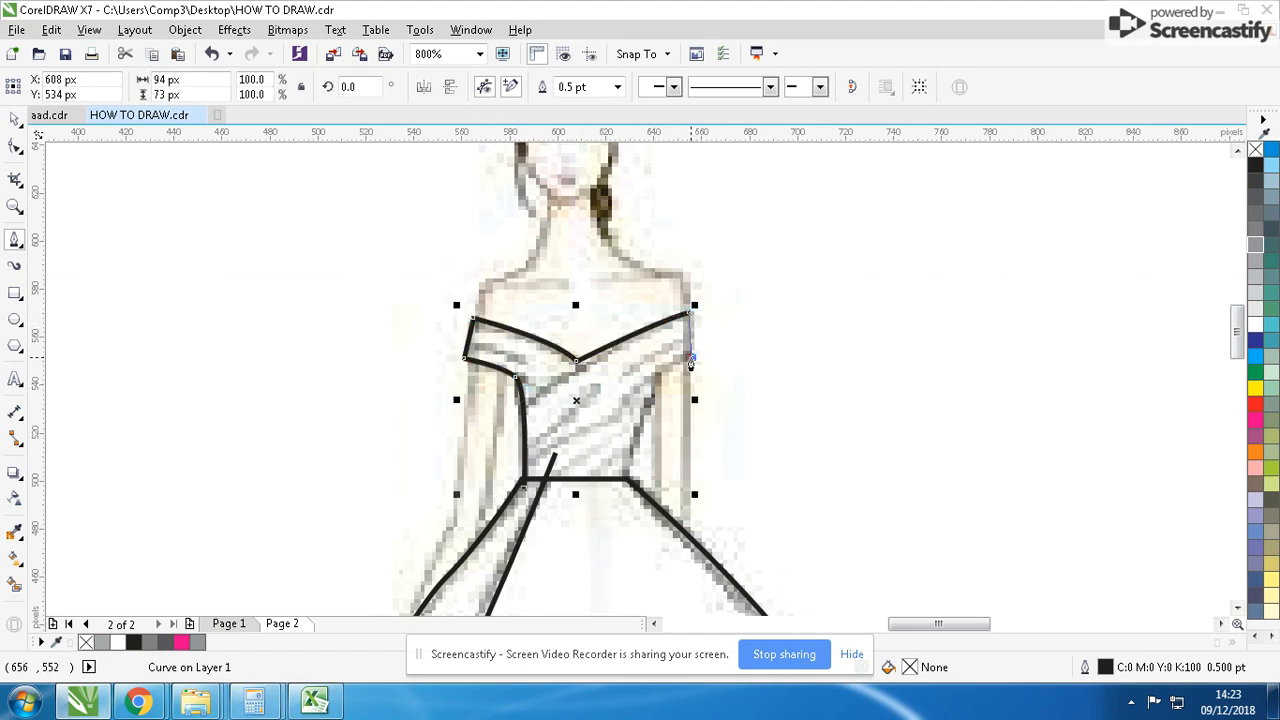
click(691, 358)
drag(651, 391, 640, 415)
click(627, 478)
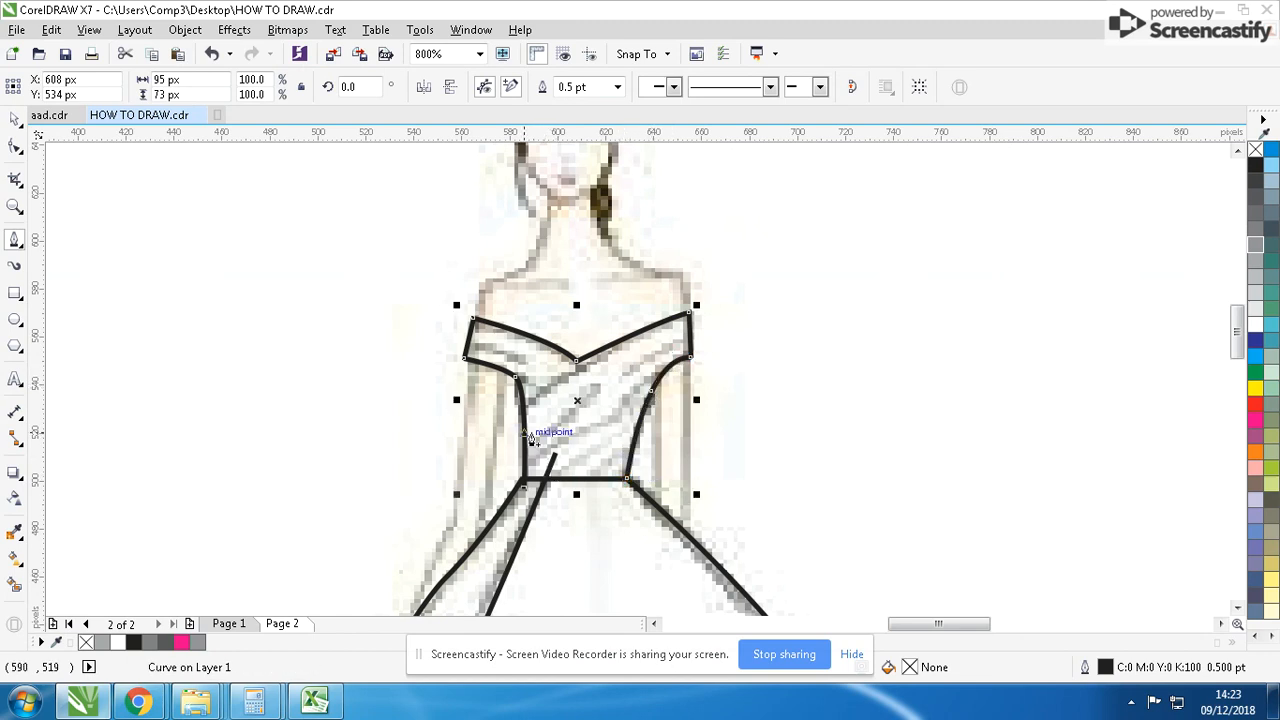
- Draw the diagonal wrap line from the right neckline to the bodice's left side, and the fold line inside the left shoulder band
click(524, 404)
click(658, 310)
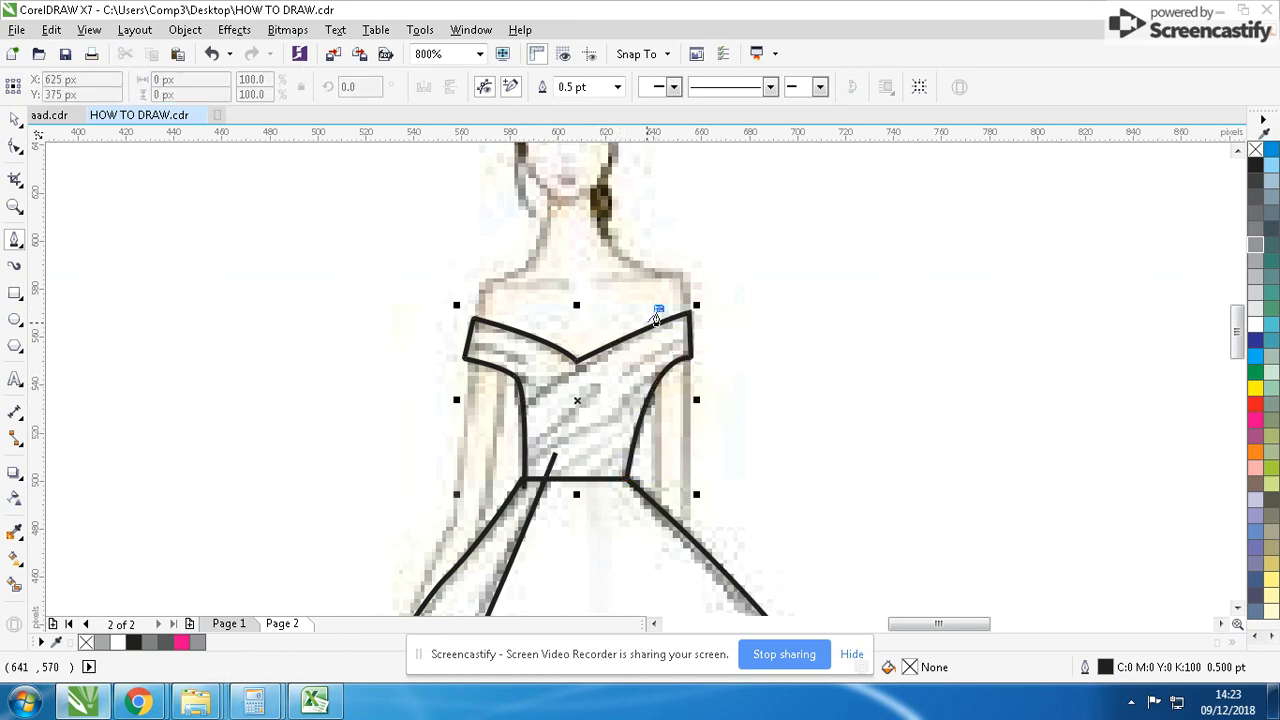
double_click(518, 418)
click(469, 337)
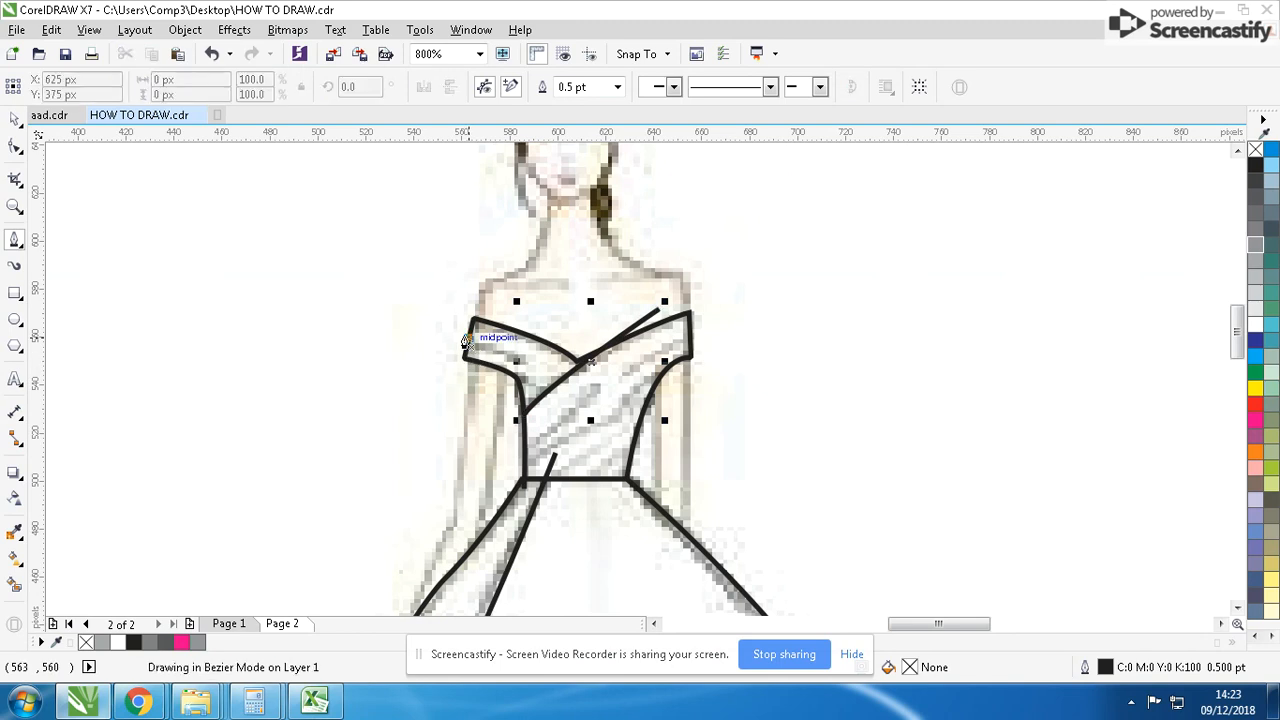
double_click(517, 370)
- Draw a second diagonal fold across the bodice below the wrap line, and the fold line inside the right shoulder band
click(602, 370)
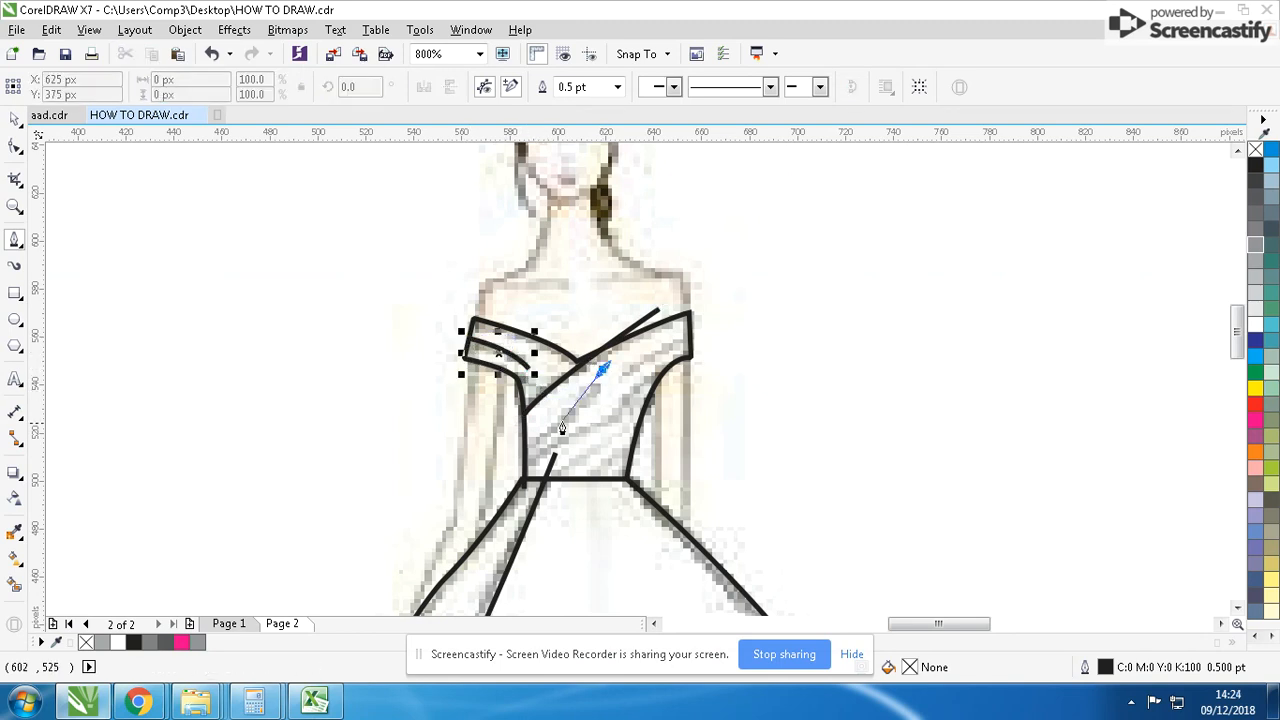
double_click(534, 444)
click(689, 335)
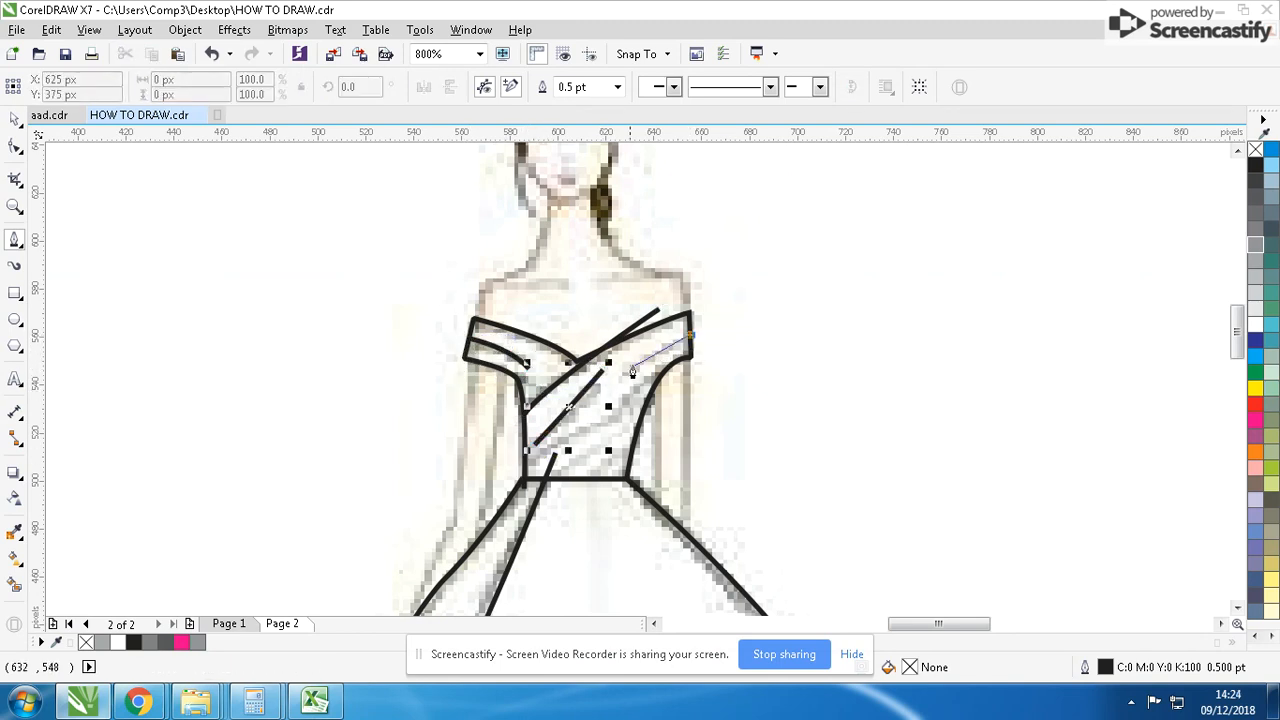
double_click(628, 369)
- Trace the lower curved bodice fold from just above the left waist to the right armhole, about 58 × 39 px
click(524, 465)
click(621, 411)
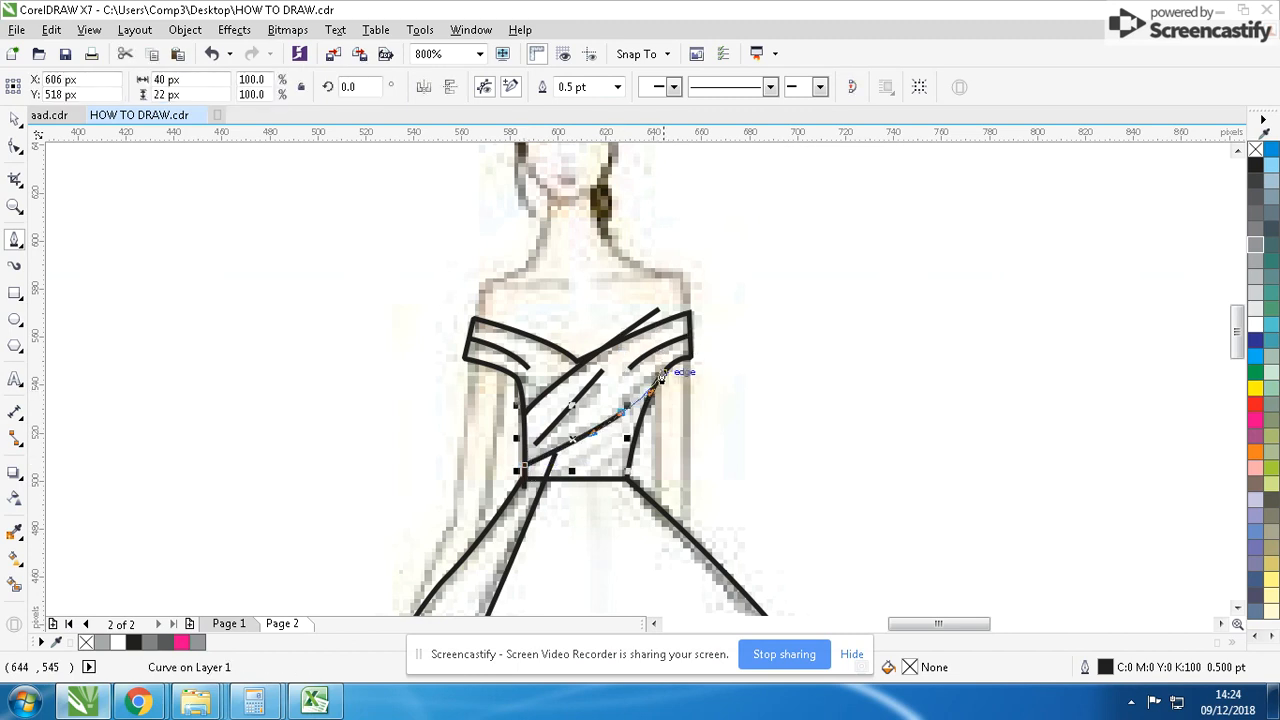
double_click(664, 370)
- Trace the figure's left-hand arm from the hand up to the shoulder band and down its inner edge to the skirt, about 44 × 123 px
scroll(636, 404, down, 1)
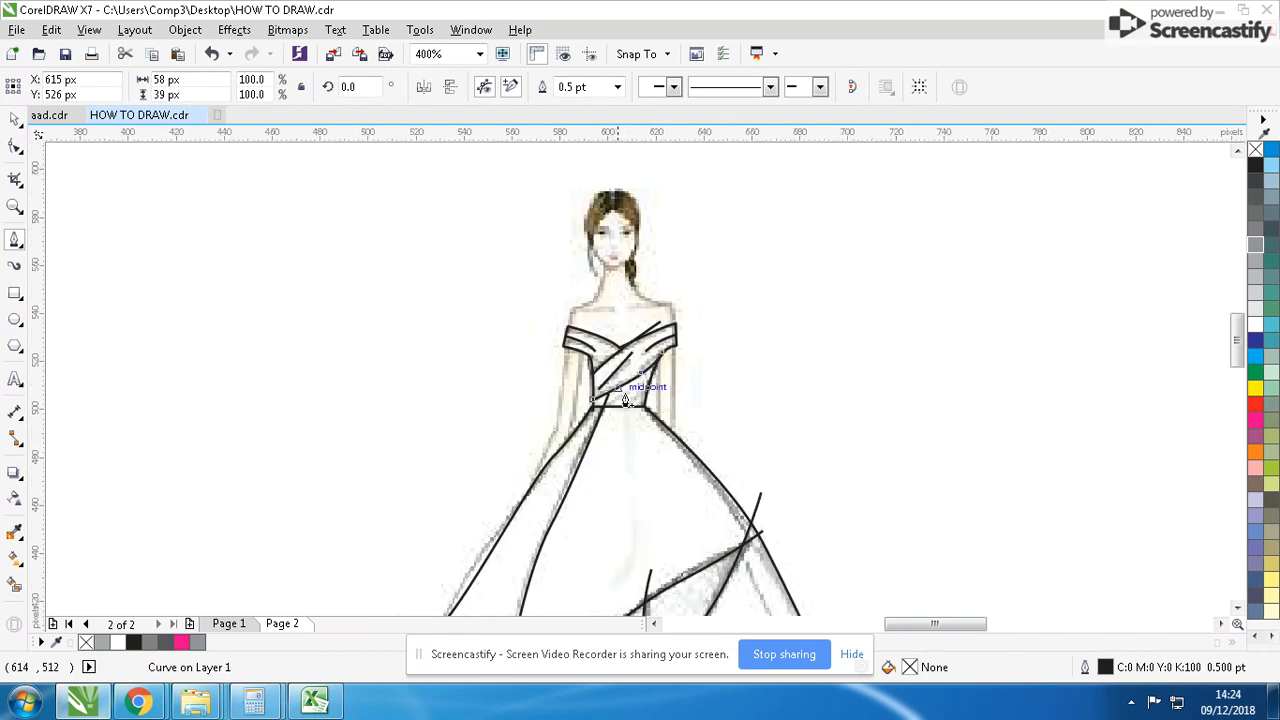
scroll(608, 408, up, 1)
click(458, 580)
click(454, 548)
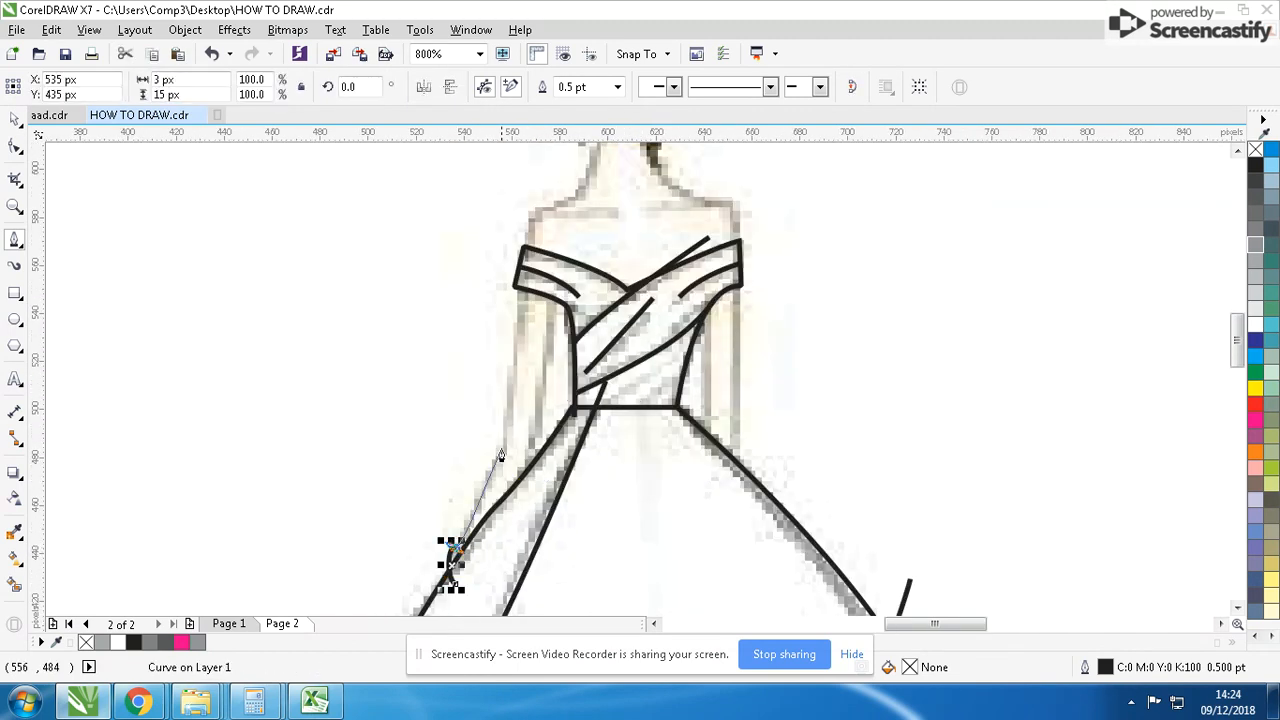
drag(500, 442, 508, 426)
click(520, 287)
click(555, 299)
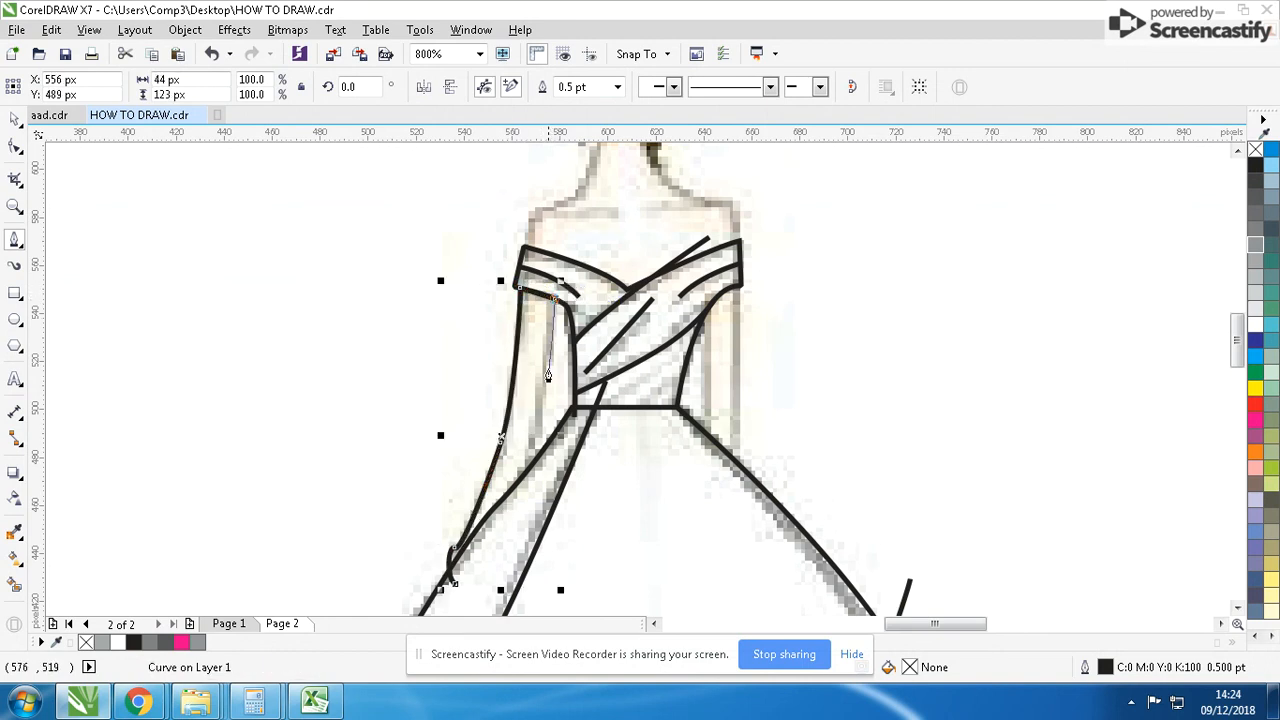
drag(518, 481, 502, 516)
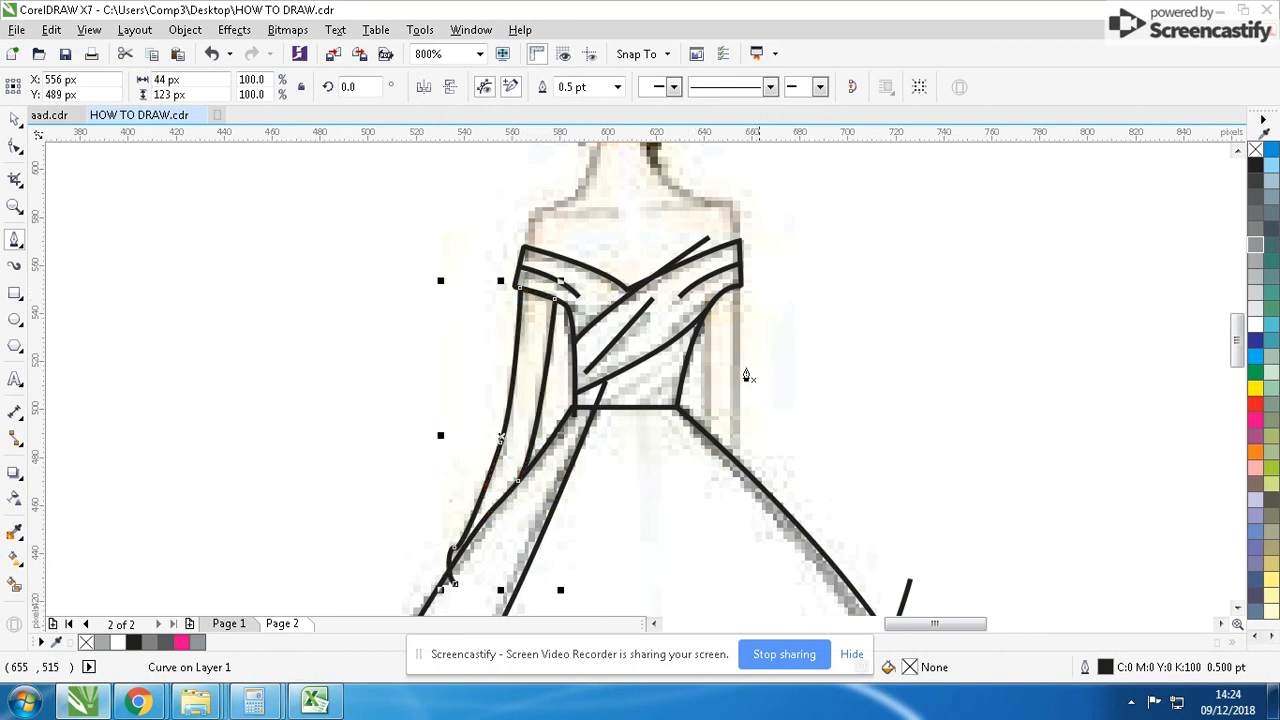
- Trace the figure's right-hand arm from the armhole down to the skirt and back up to the shoulder band, about 16 × 84 px
click(709, 307)
drag(703, 452, 705, 471)
click(734, 487)
click(741, 286)
- Trace the shoulders, neck and face in one curve from the right shoulder band around to the left band, about 91 × 100 px
scroll(729, 236, down, 1)
scroll(639, 369, up, 1)
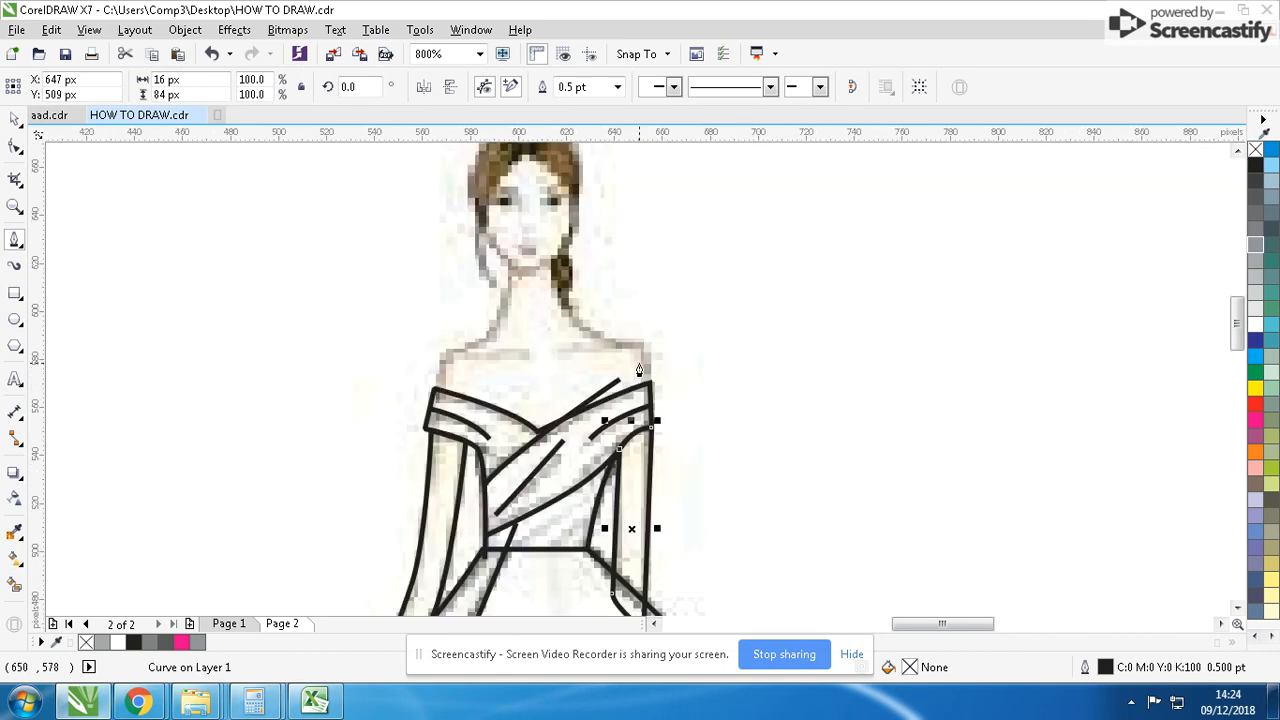
click(651, 383)
drag(631, 340, 513, 270)
drag(488, 326, 432, 382)
click(432, 394)
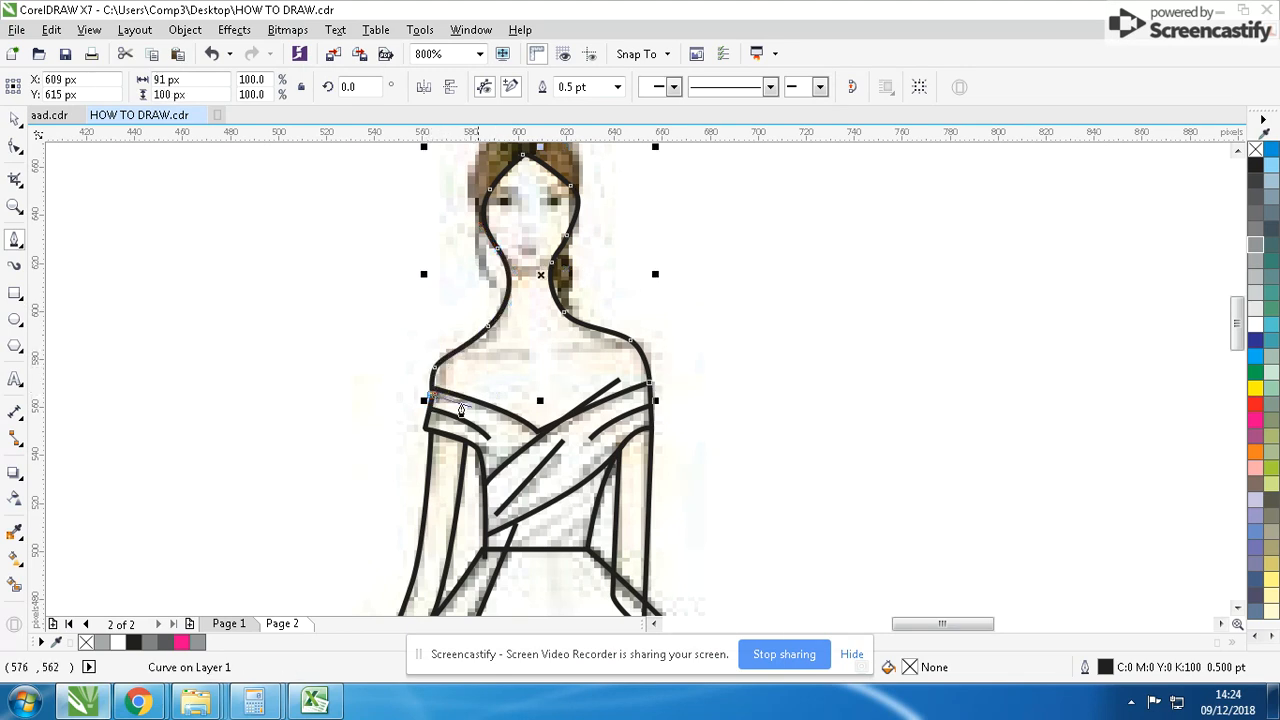
- Trace the outer hair contour from the right side of the neck over the head to the left side of the face, about 49 × 98 px
scroll(540, 431, down, 1)
scroll(671, 465, up, 1)
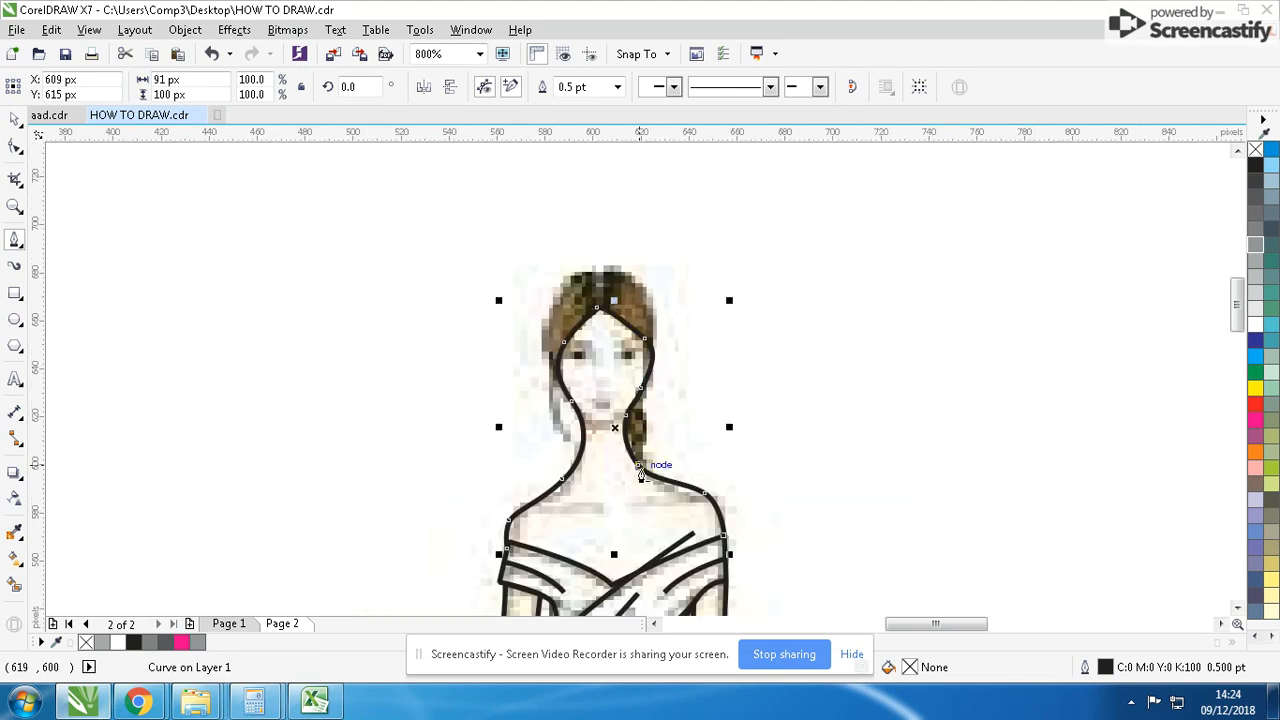
click(629, 502)
click(642, 417)
drag(656, 372, 662, 364)
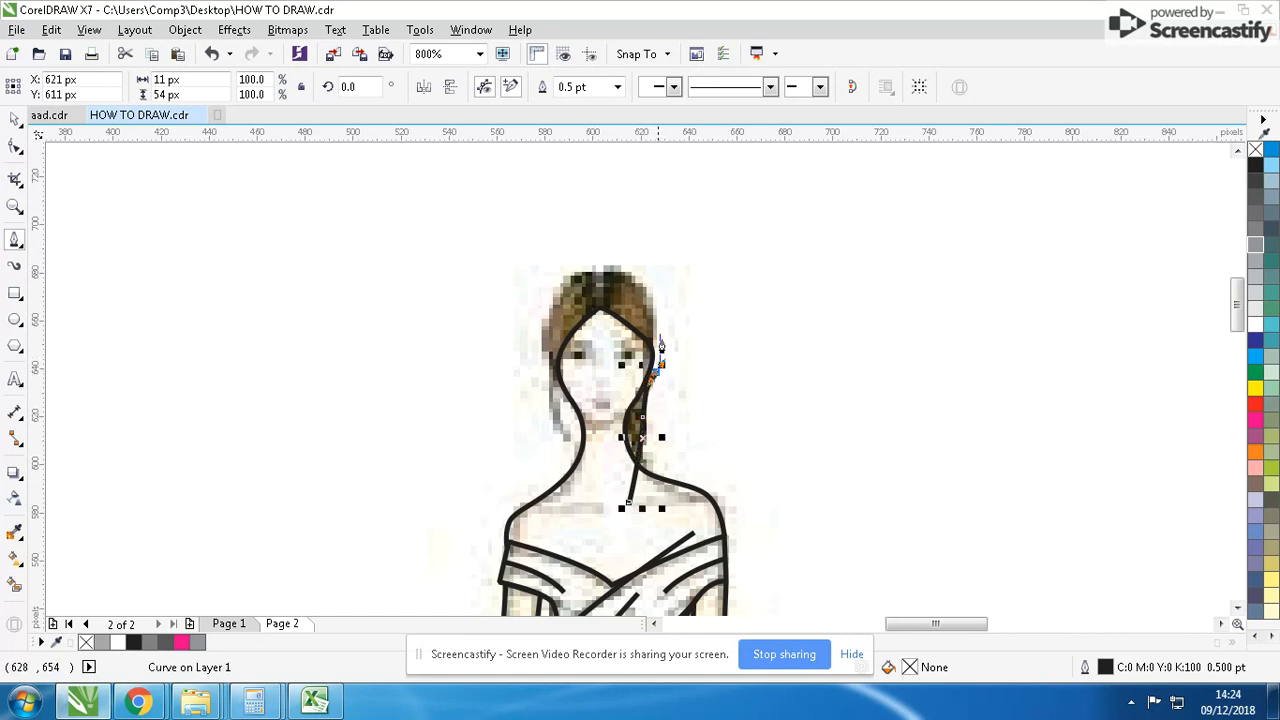
drag(621, 269, 589, 261)
drag(545, 310, 536, 334)
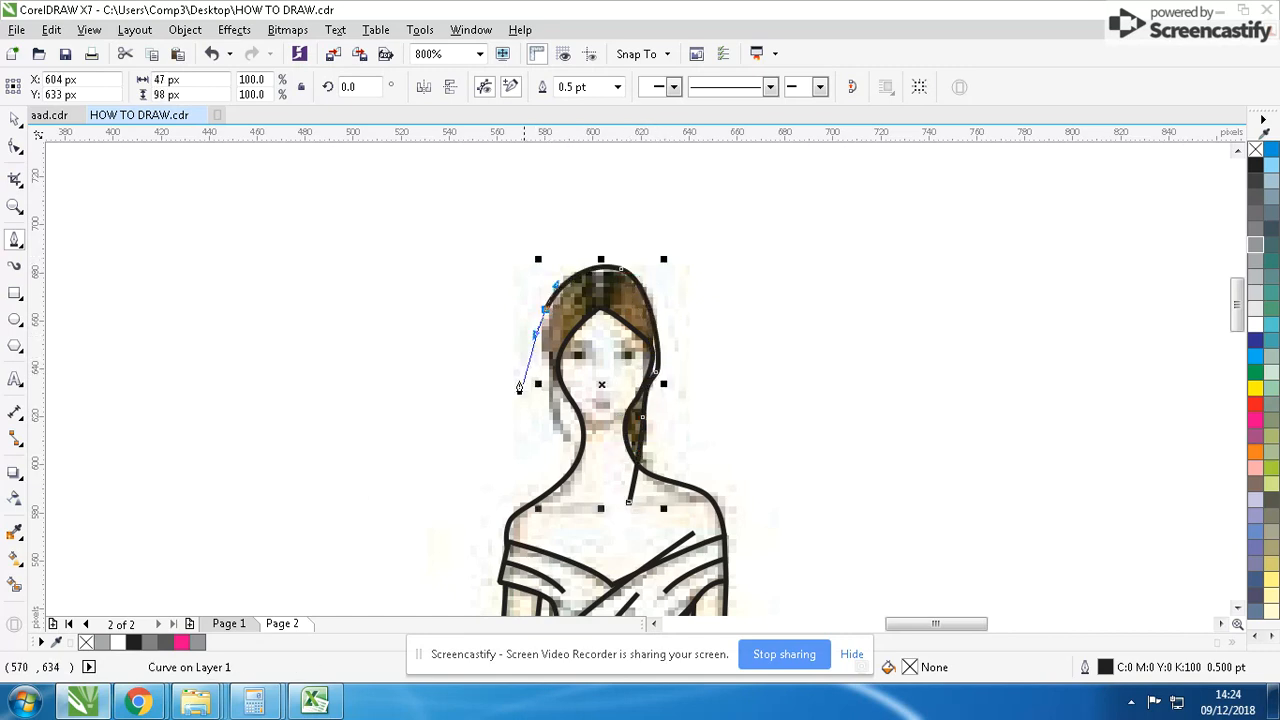
drag(565, 444, 581, 471)
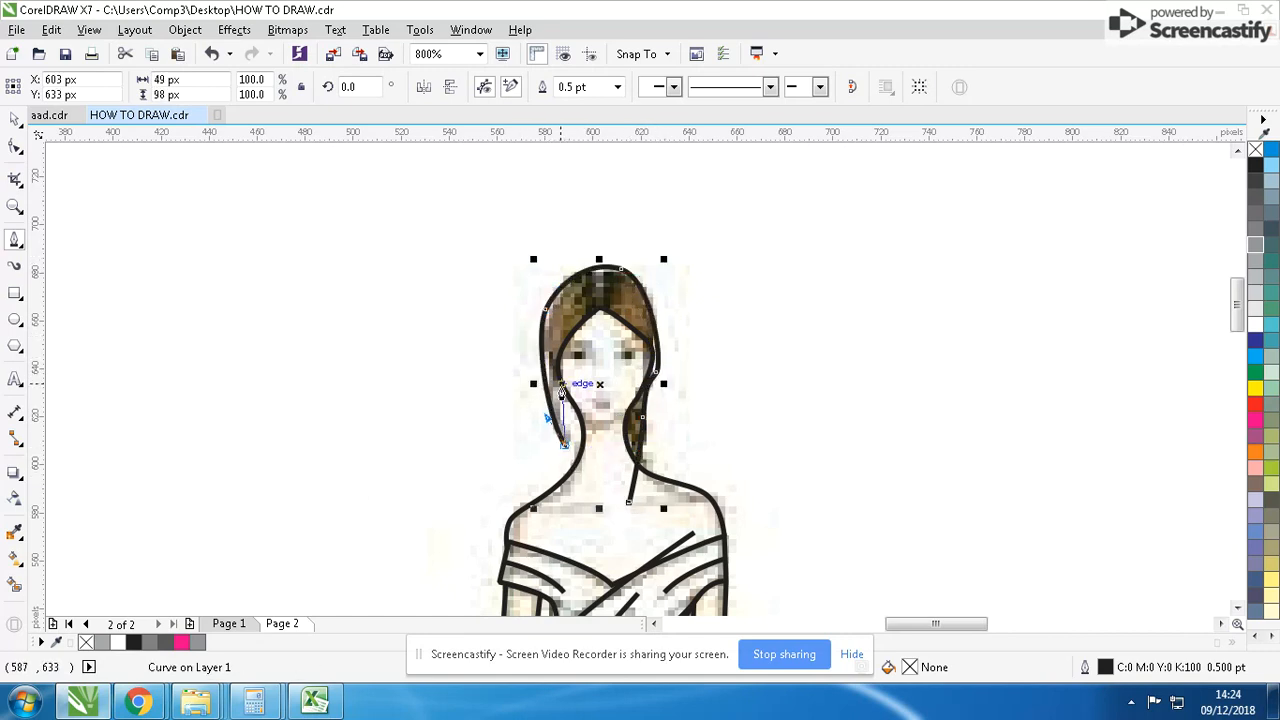
click(558, 374)
key(Escape)
scroll(676, 402, down, 3)
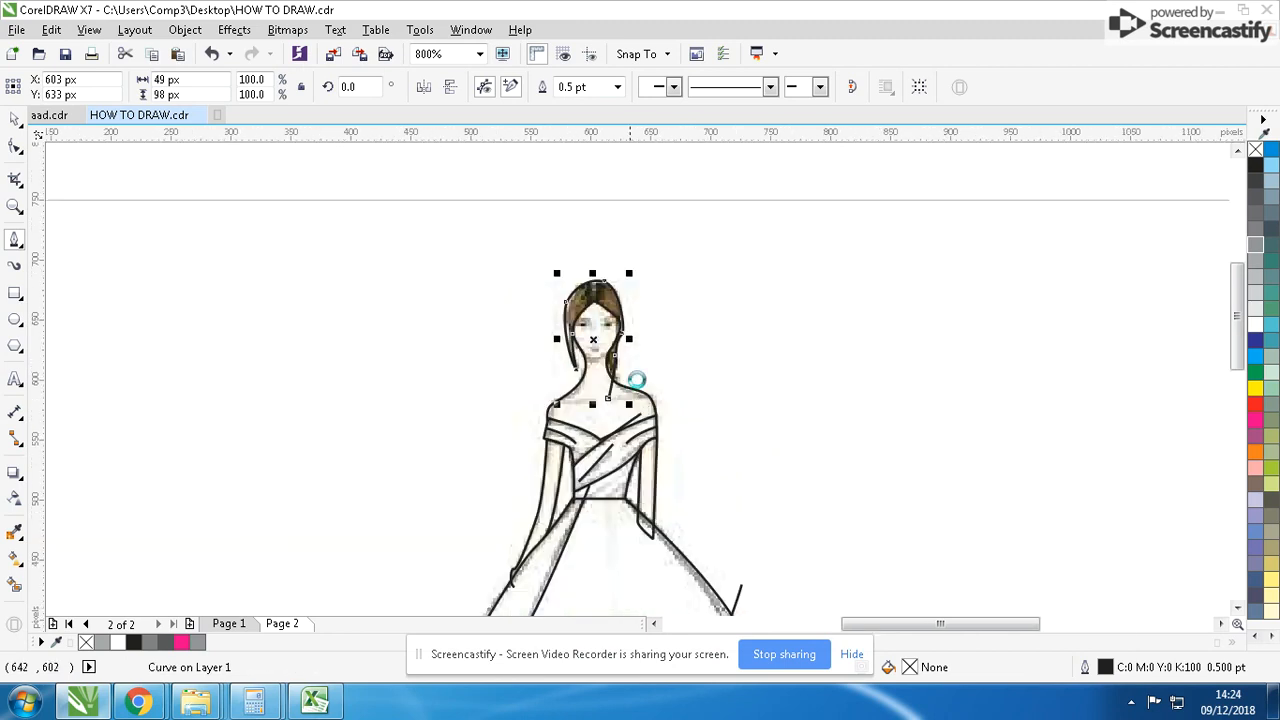
- Place a duplicate of the sketch and all traced curves outside the page, beyond its left edge
click(17, 121)
click(191, 278)
key(ctrl+a)
drag(638, 410, 280, 404)
right_click(280, 404)
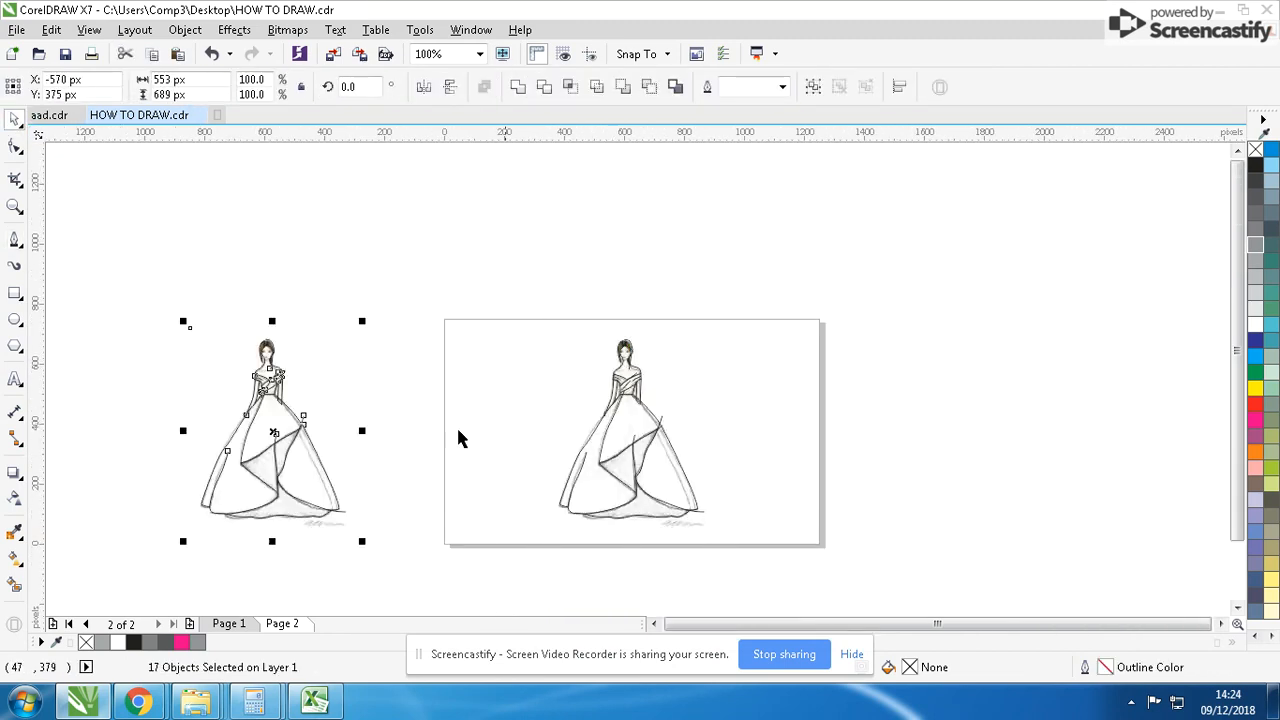
- Move the sketch bitmap off the traced curves and place it beside them at about X 1,155 px
scroll(670, 447, up, 2)
click(583, 200)
mouse_move(583, 200)
mouse_down()
mouse_move(899, 228)
mouse_move(901, 241)
mouse_up()
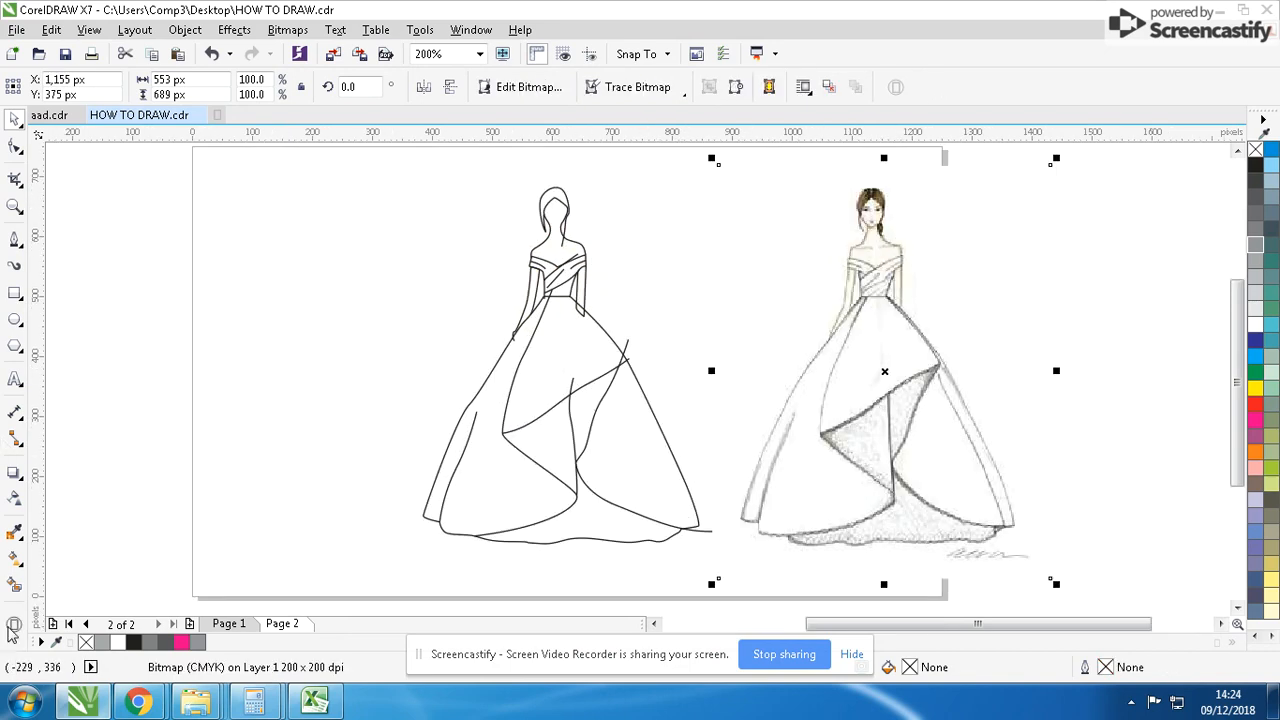
- Smart Fill the face-and-shoulders area and the hair area with black
click(14, 585)
click(552, 238)
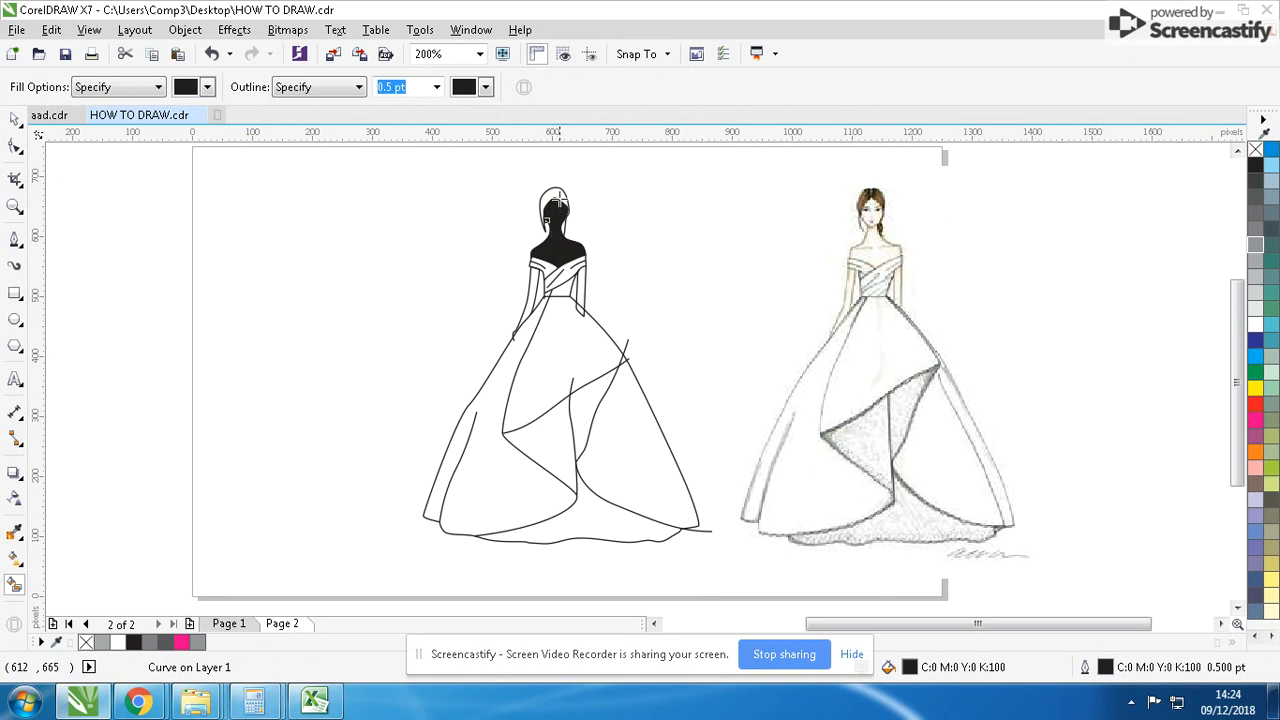
click(557, 203)
- Delete the original outline curves beneath the black face and hair shapes, keeping the two filled shapes
click(16, 120)
click(555, 210)
shift+click(566, 247)
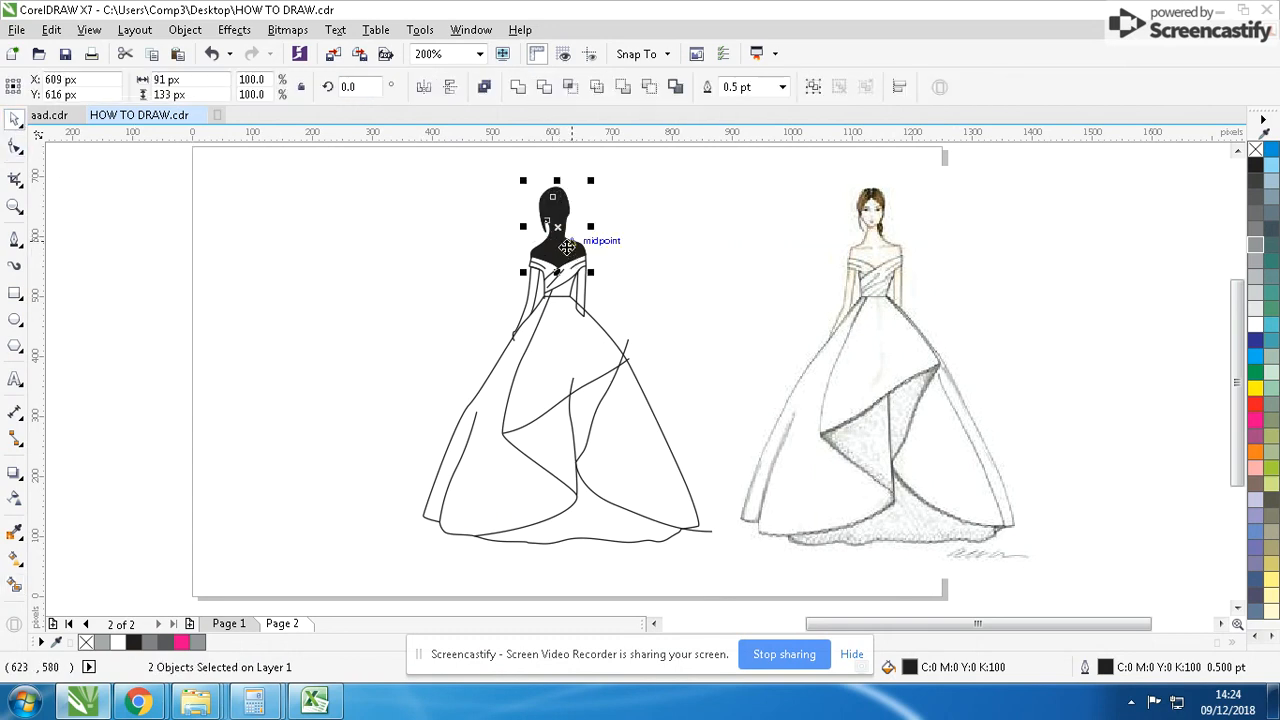
key(Delete)
drag(613, 186, 522, 221)
key(Delete)
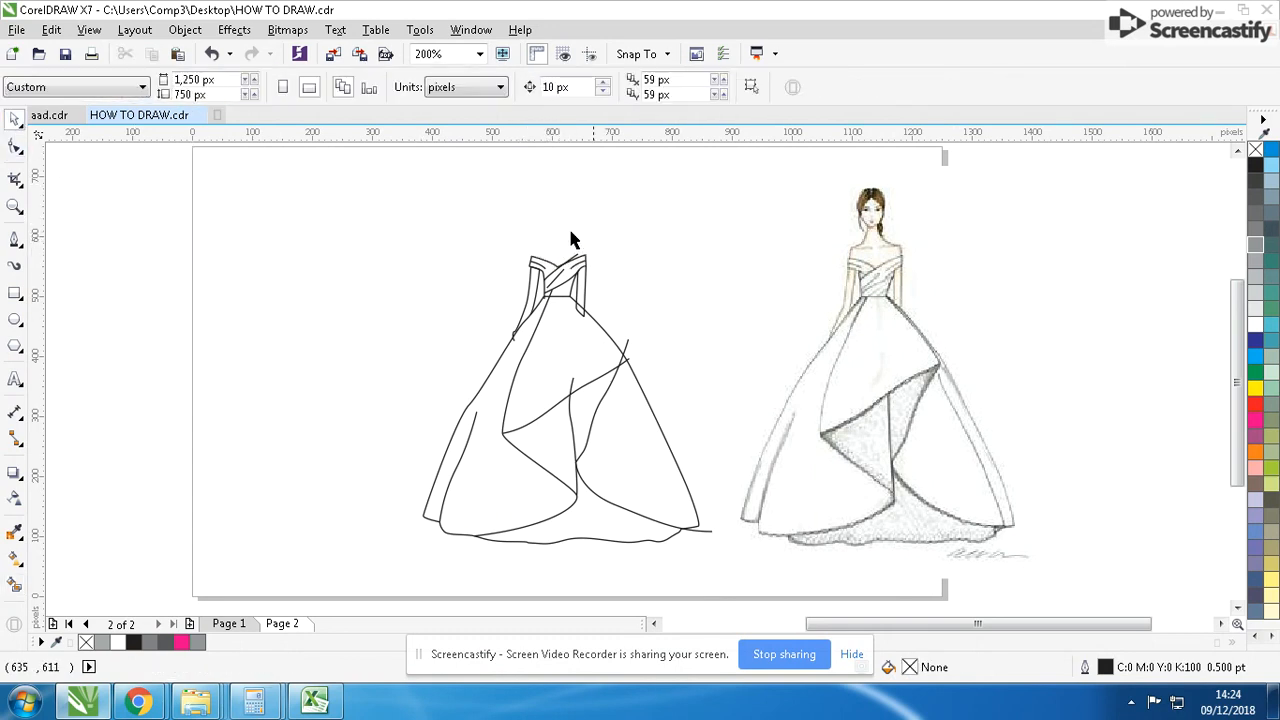
key(ctrl+z)
- Weld both arms to the black face-and-shoulders shape and remove the merged shape's outline
click(538, 310)
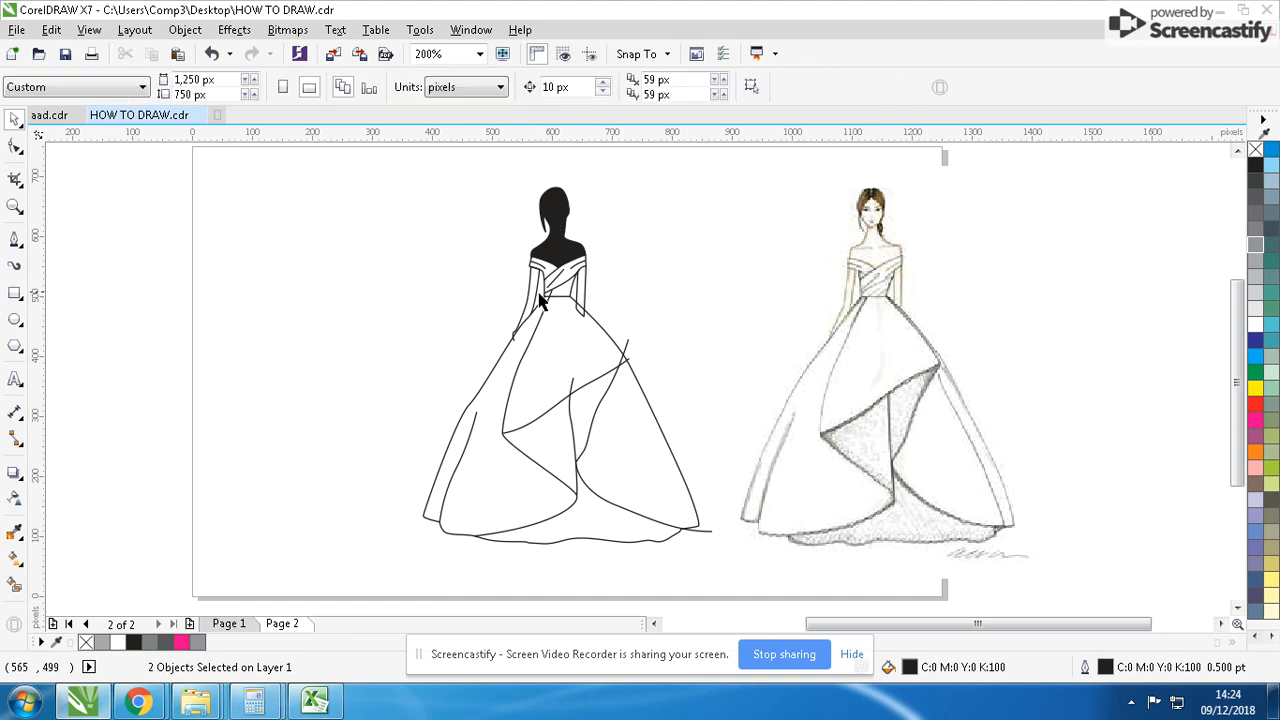
scroll(582, 290, up, 3)
click(643, 385)
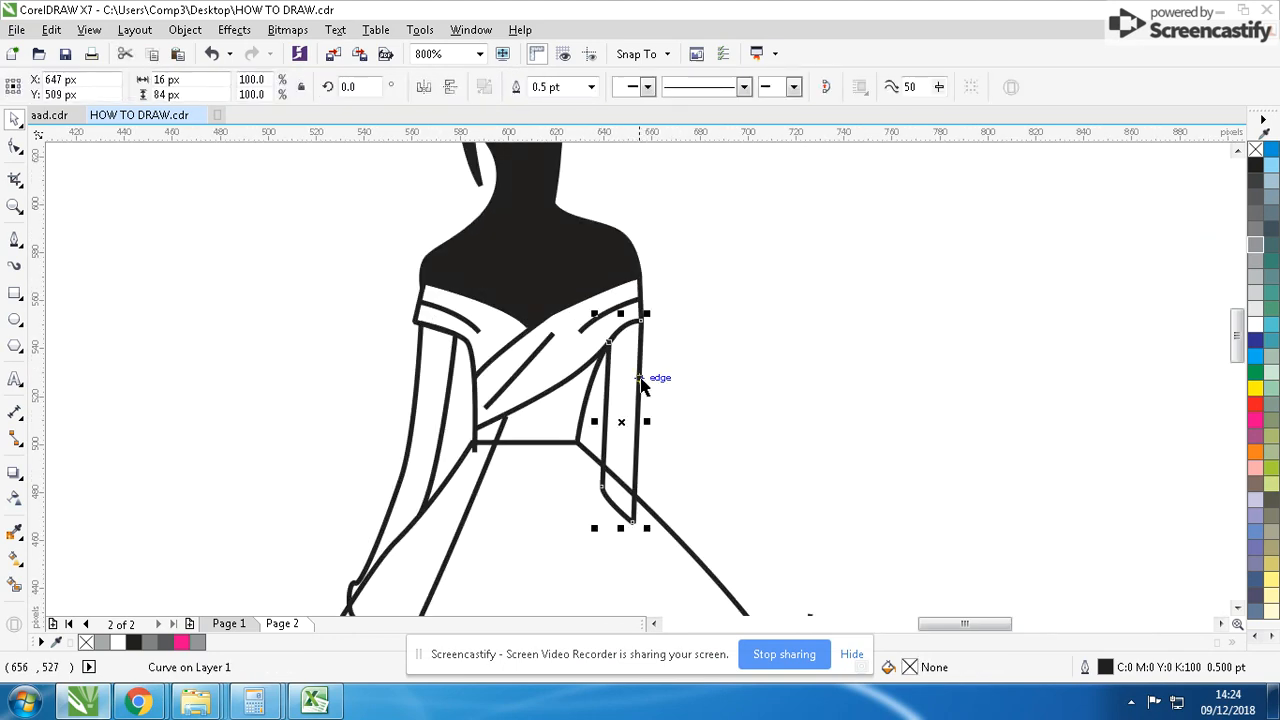
shift+click(424, 368)
shift+click(522, 222)
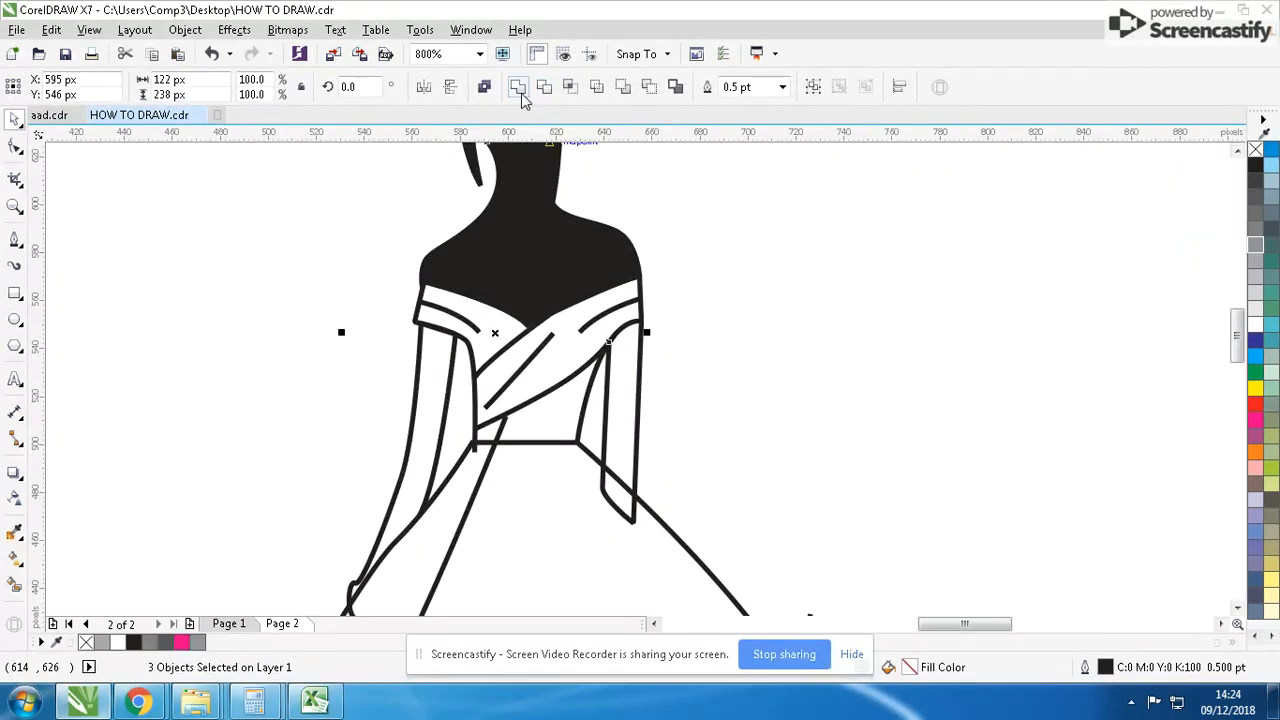
click(519, 89)
right_click(1256, 149)
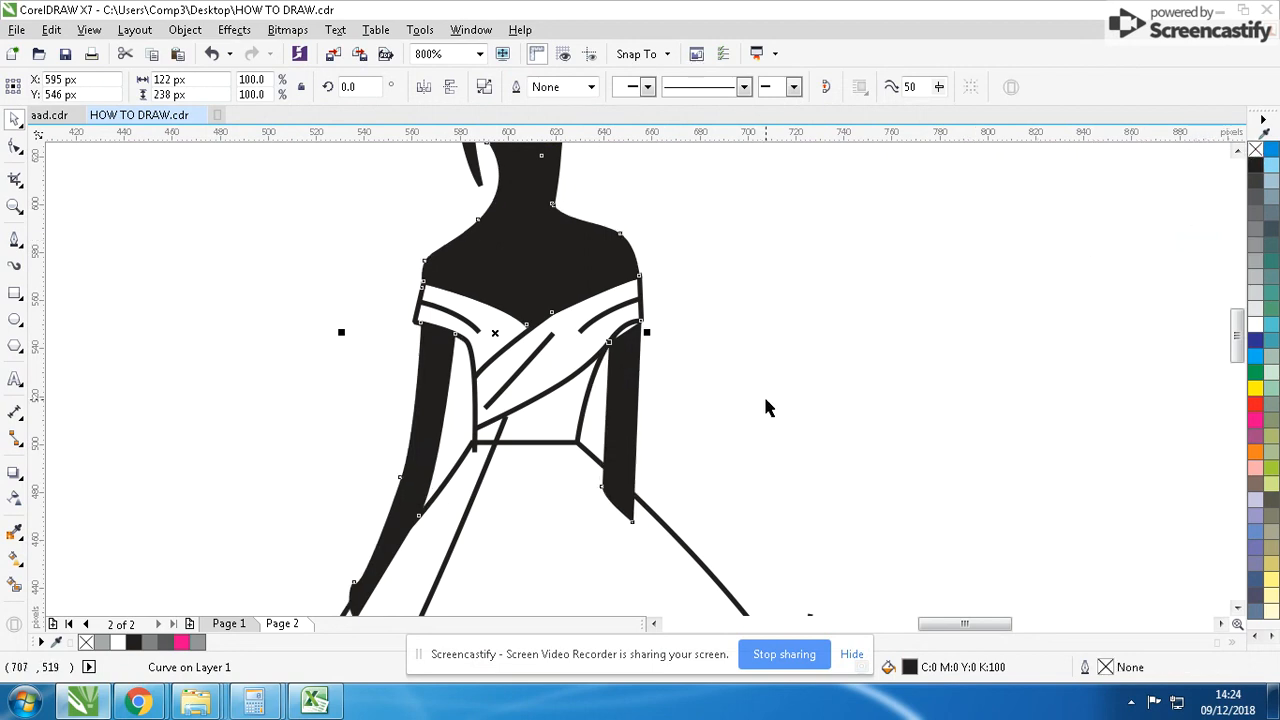
- Try to break the welded body curve apart at the top of the right-hand arm
click(15, 146)
scroll(623, 337, up, 2)
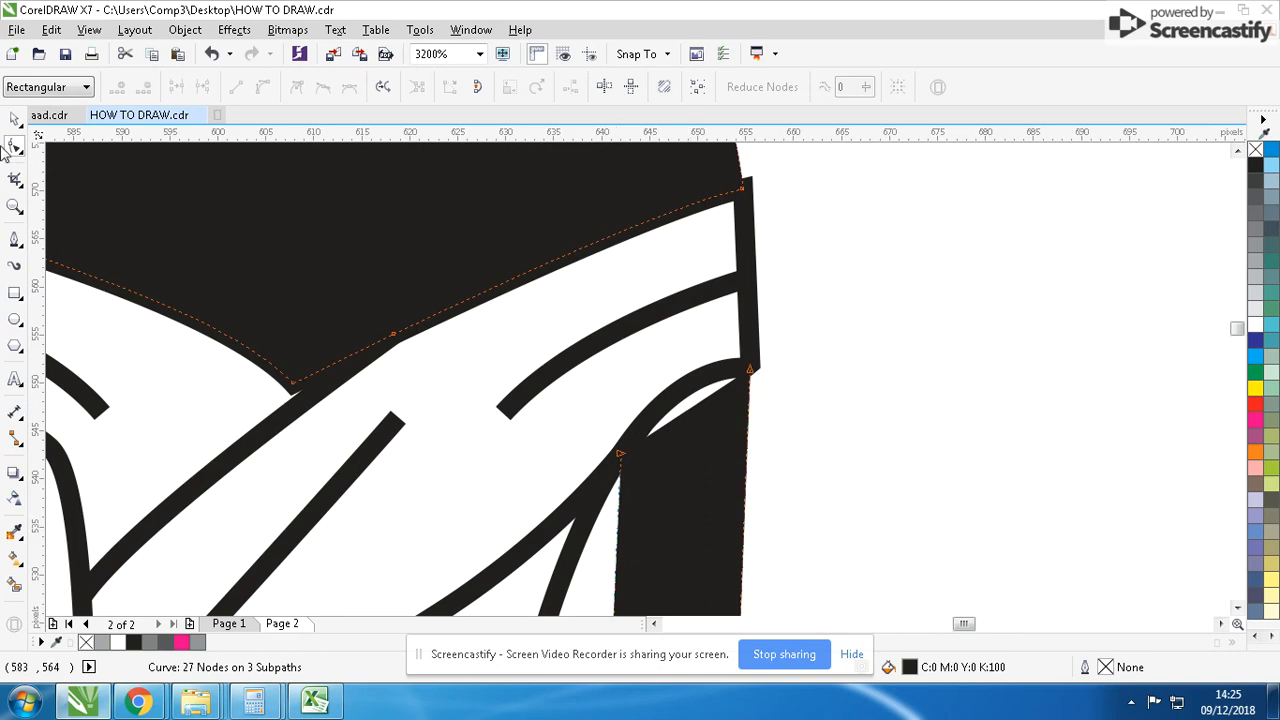
click(15, 119)
right_click(702, 469)
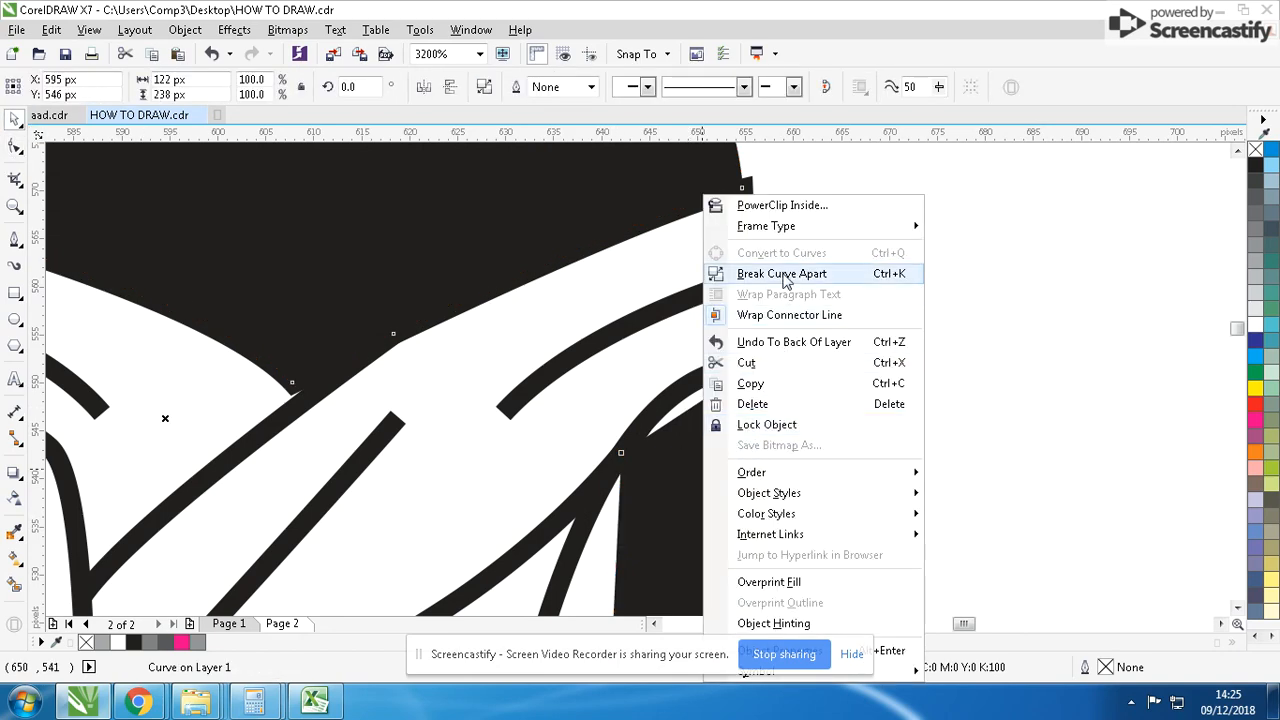
click(770, 191)
click(720, 430)
scroll(797, 463, down, 3)
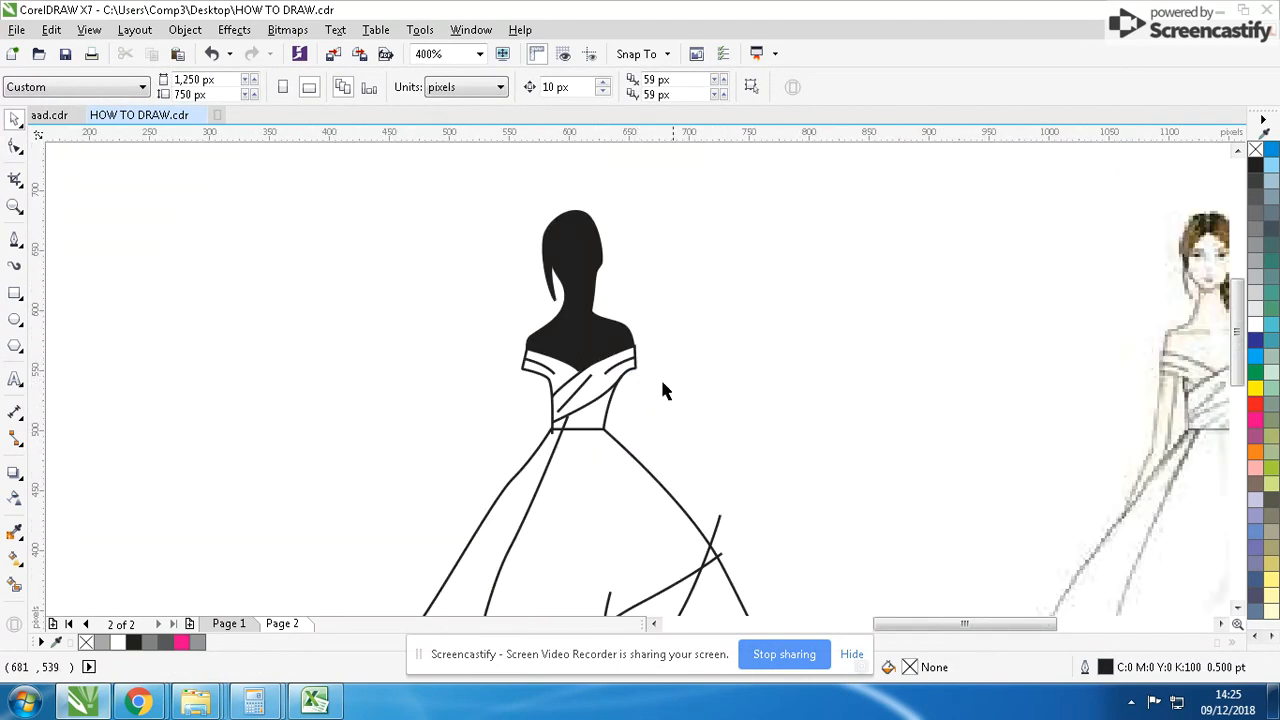
- Move the inner top node of the body's right-hand arm up to close the gap beneath the shoulder band
key(F10)
click(587, 293)
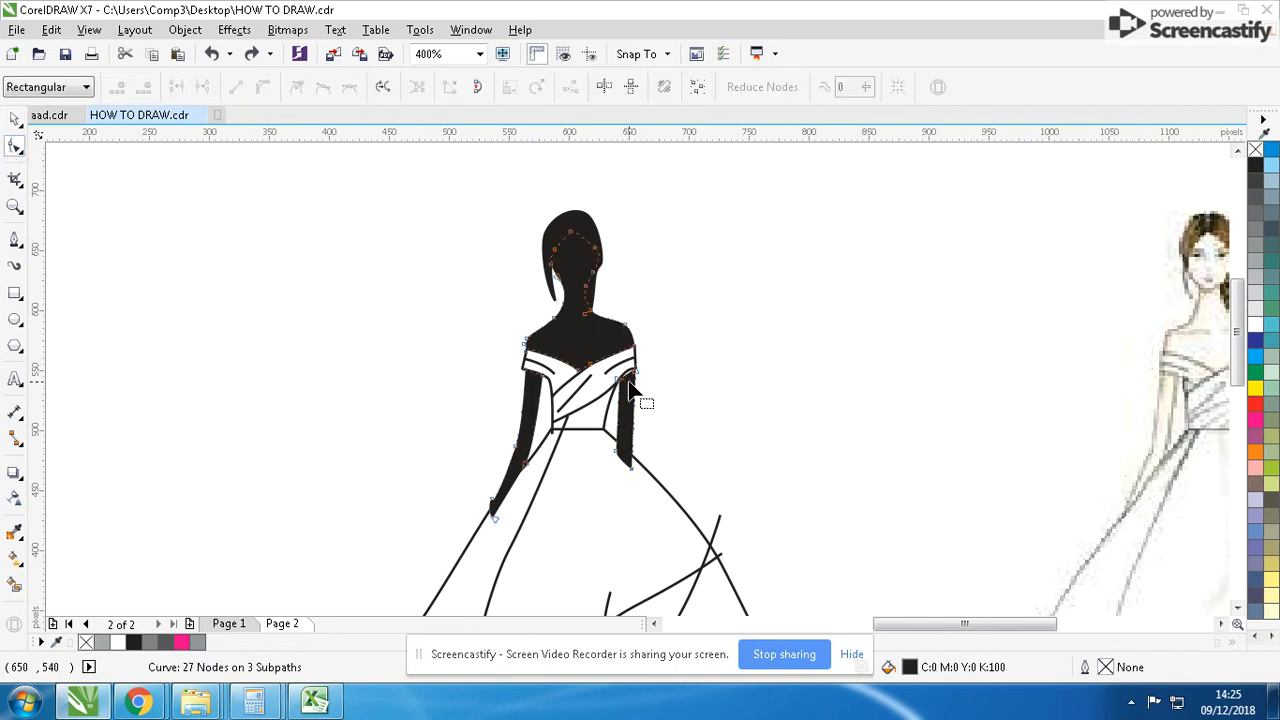
scroll(629, 370, up, 3)
drag(607, 344, 616, 315)
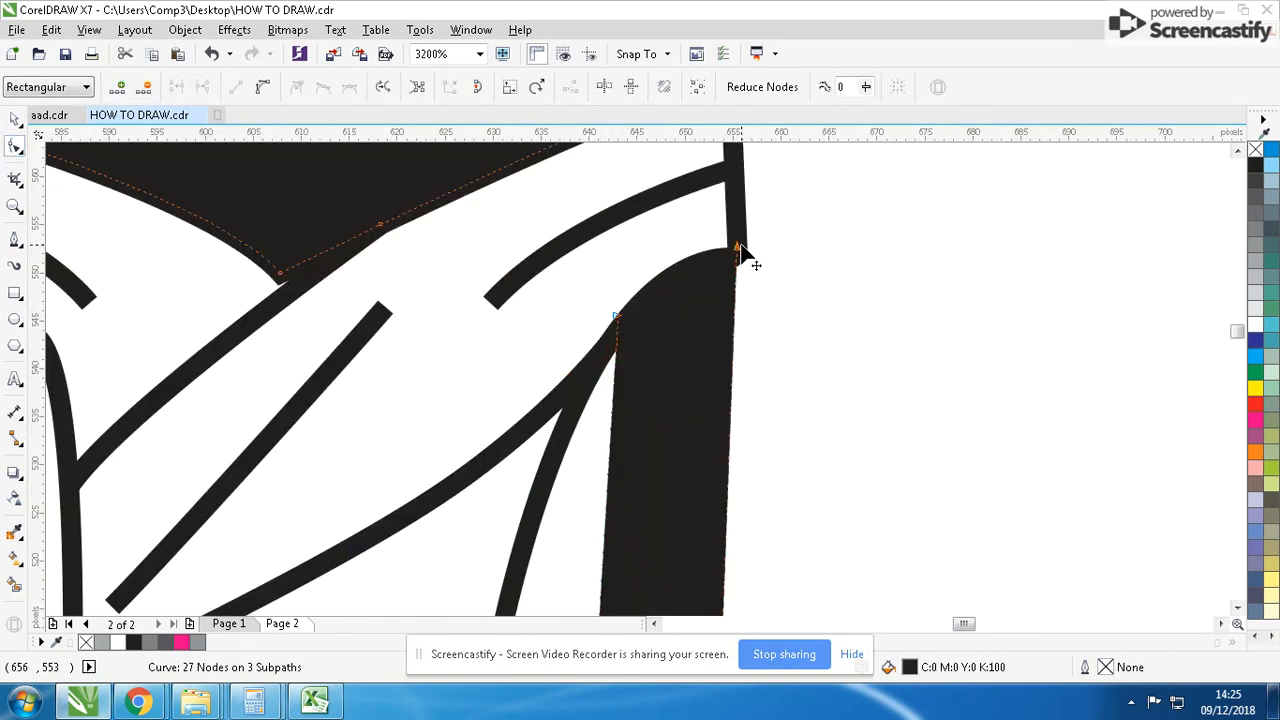
scroll(643, 394, down, 4)
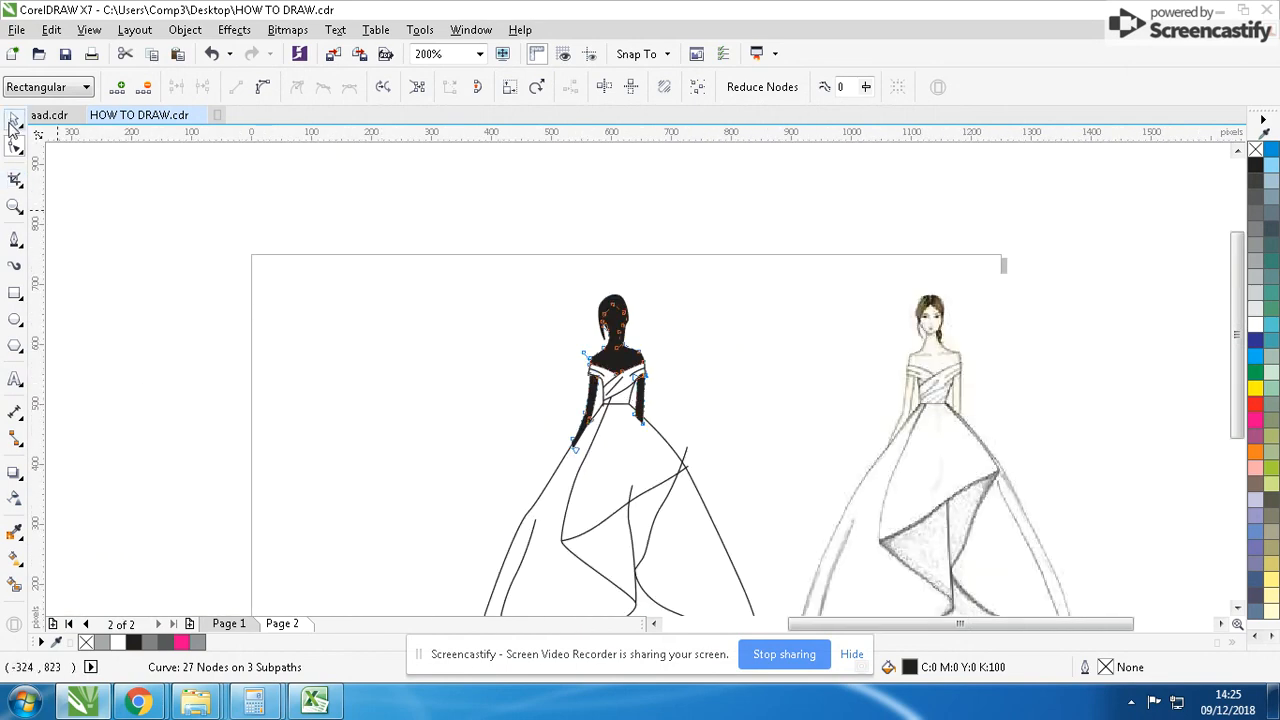
- Remove the black body silhouette from the drawing, keeping the hair and the gown curves
click(12, 120)
scroll(660, 425, up, 1)
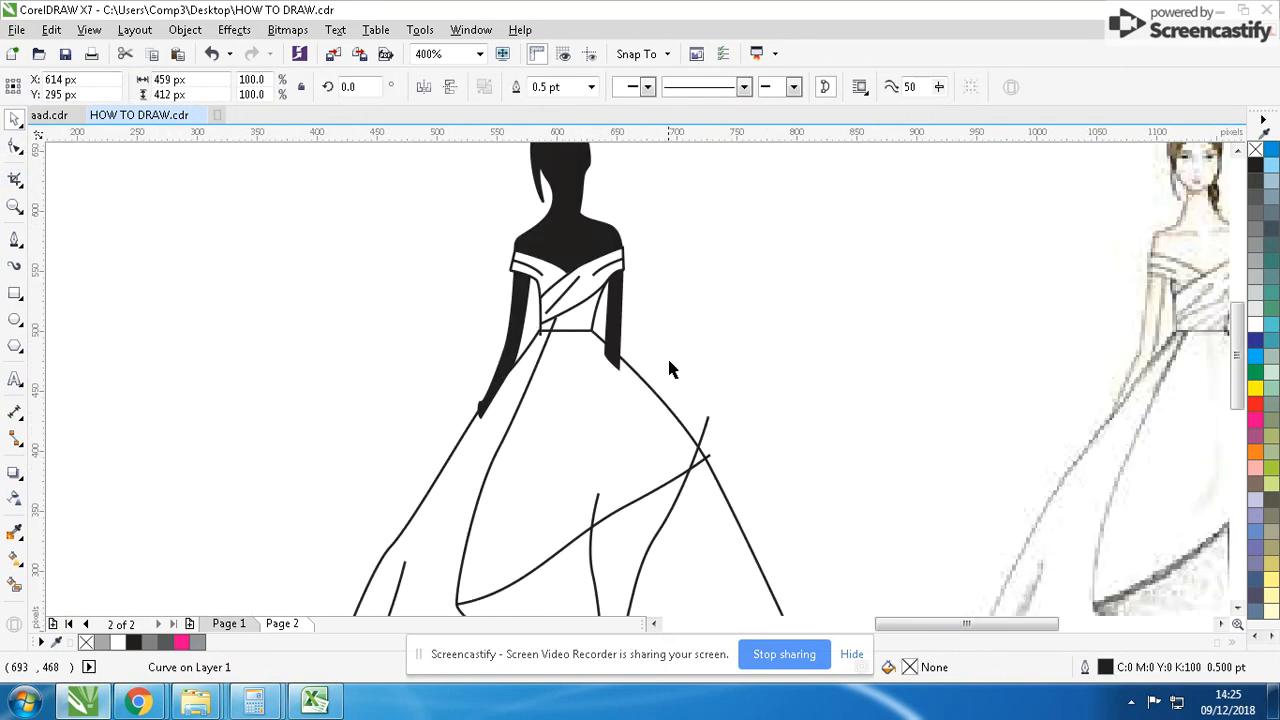
click(615, 305)
scroll(775, 524, down, 1)
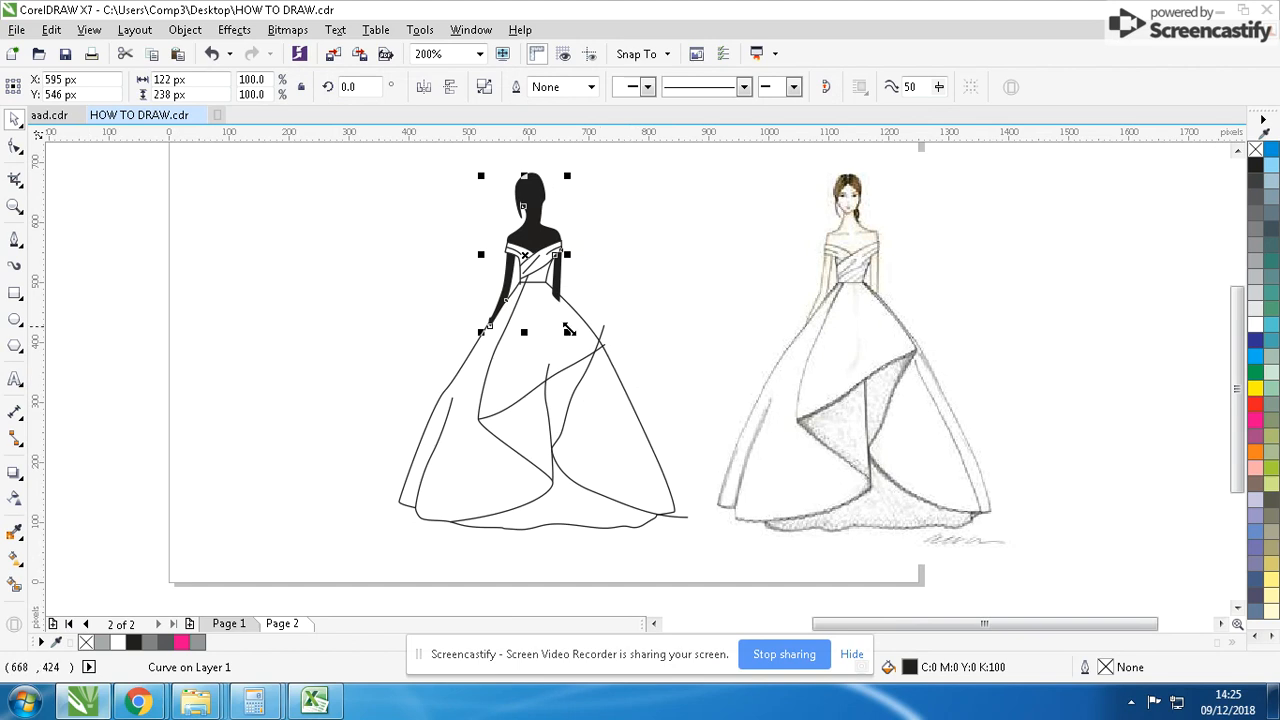
key(Delete)
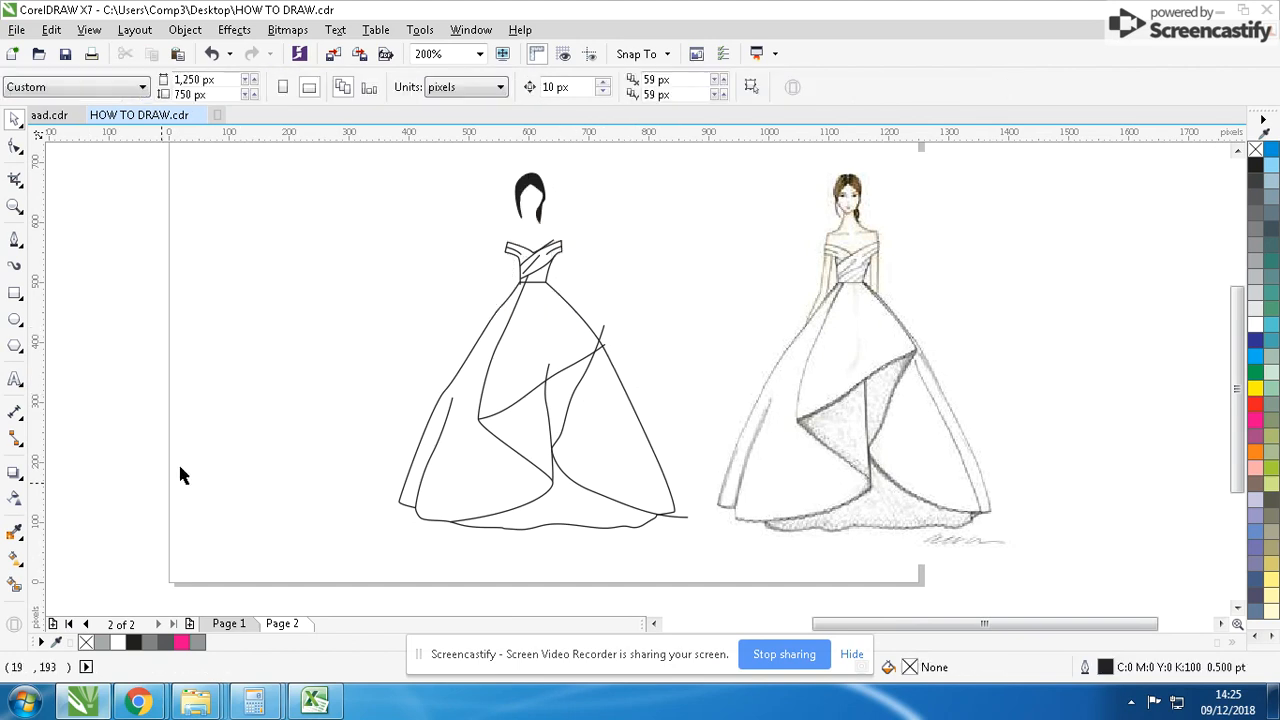
- Smart Fill all regions of the gown's skirt with black, including the front drapes and the hem
click(14, 587)
click(466, 437)
click(531, 363)
click(554, 396)
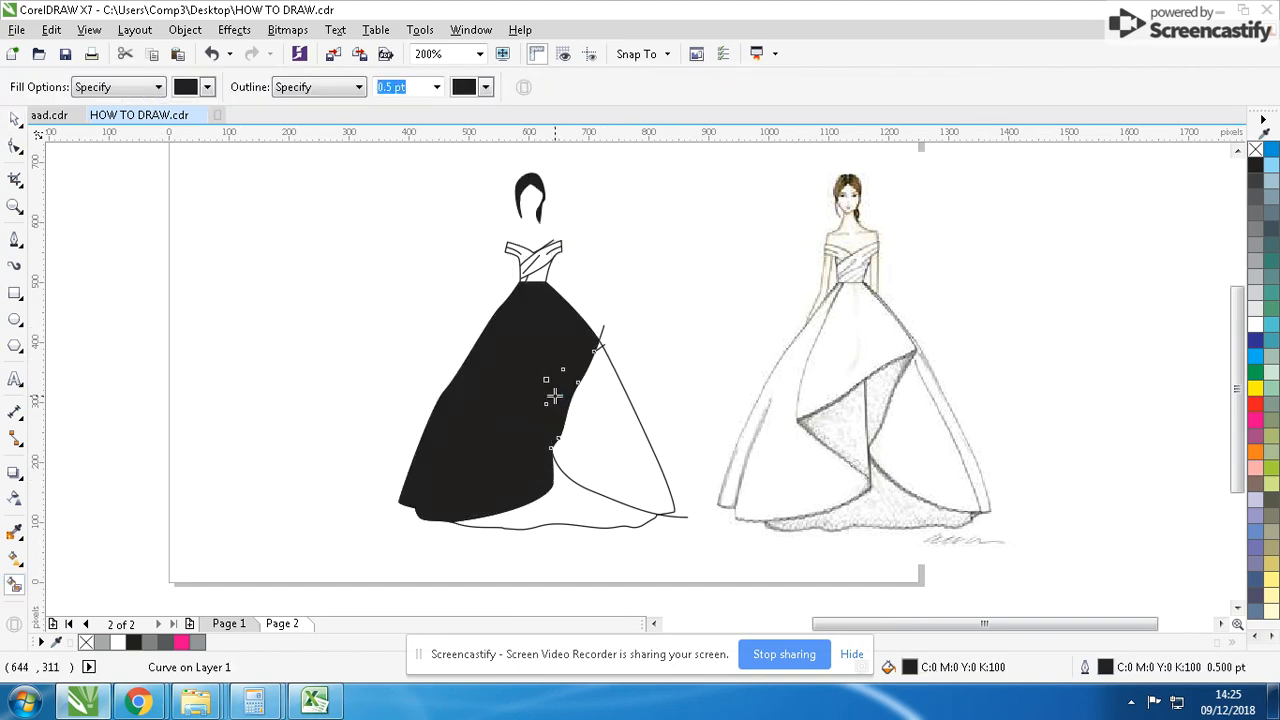
click(586, 405)
click(572, 485)
- Smart Fill the bodice regions and both shoulder bands with black
scroll(586, 263, up, 2)
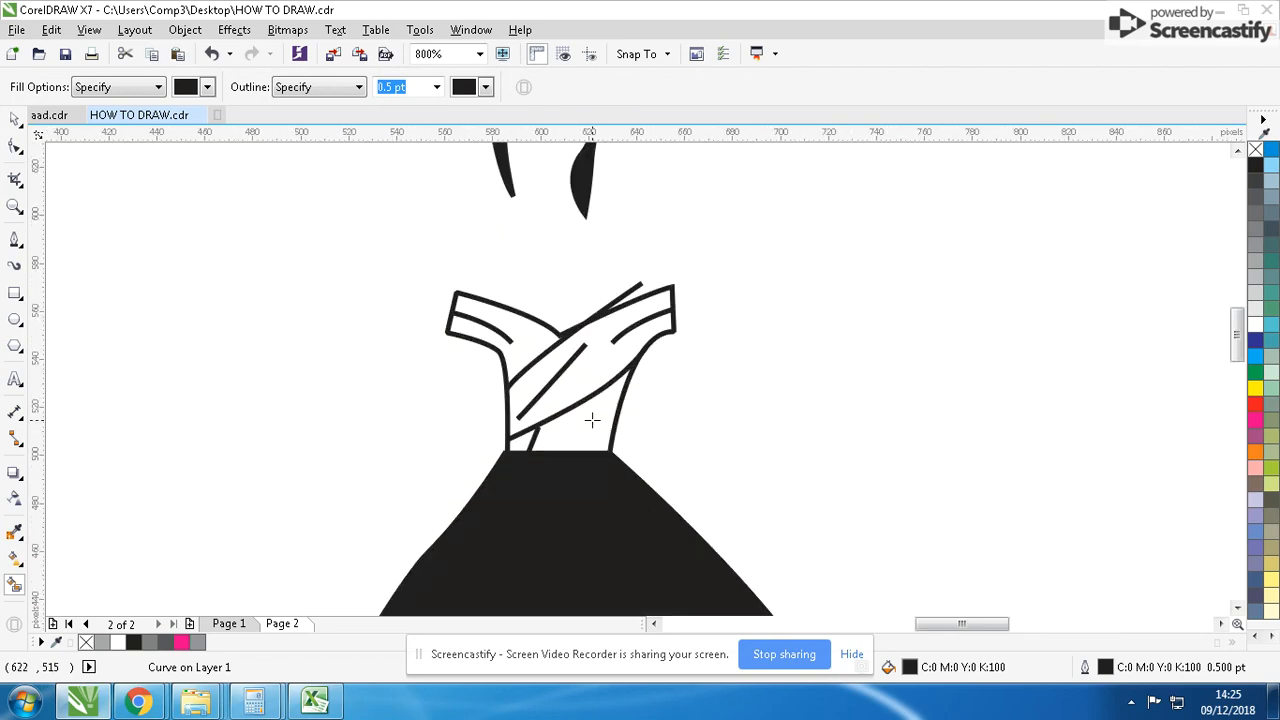
click(604, 418)
click(594, 374)
click(557, 357)
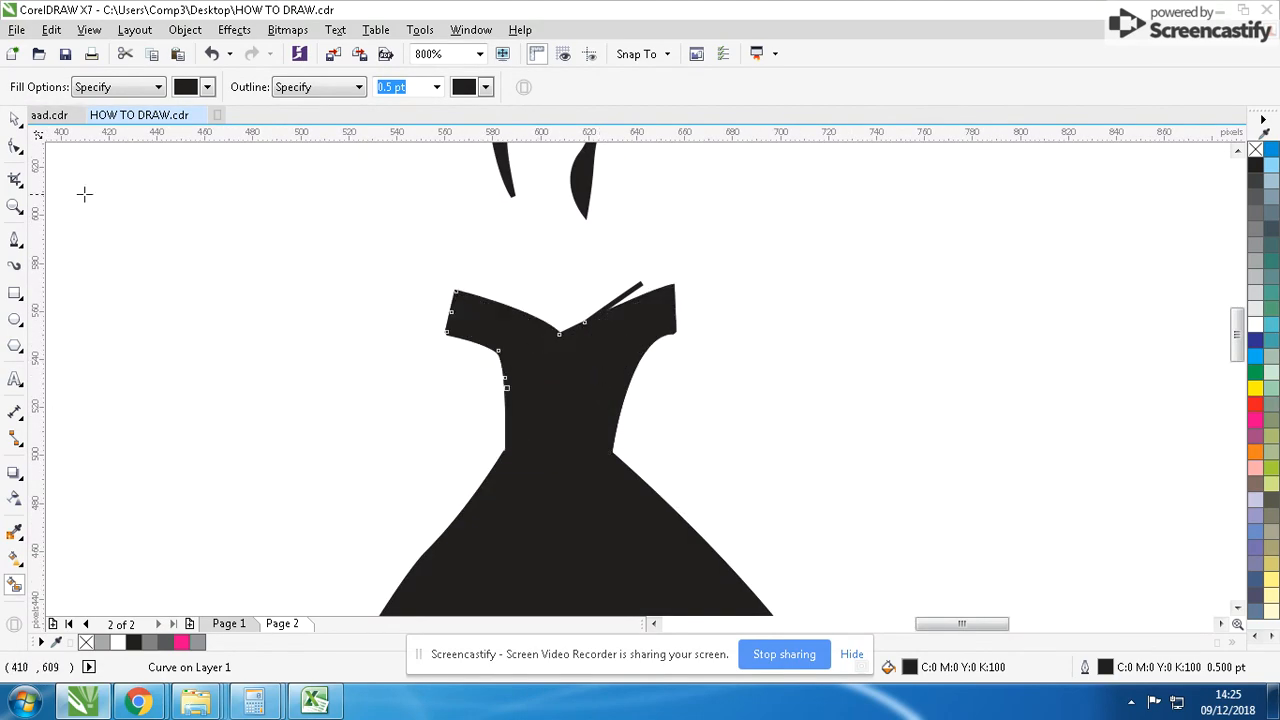
- Fill the welded body shape with a light skin tone of C5 M11 Y15 K0
click(14, 118)
scroll(648, 376, down, 3)
scroll(648, 376, down, 1)
scroll(671, 362, up, 1)
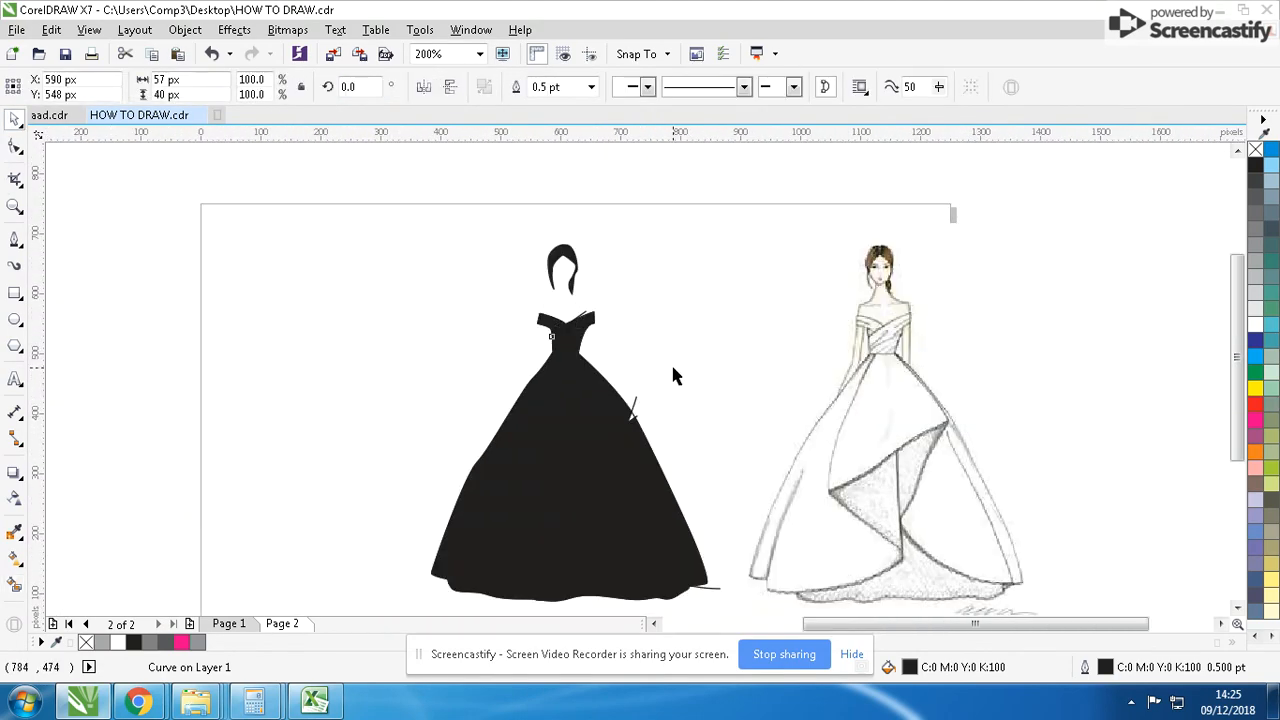
click(1254, 305)
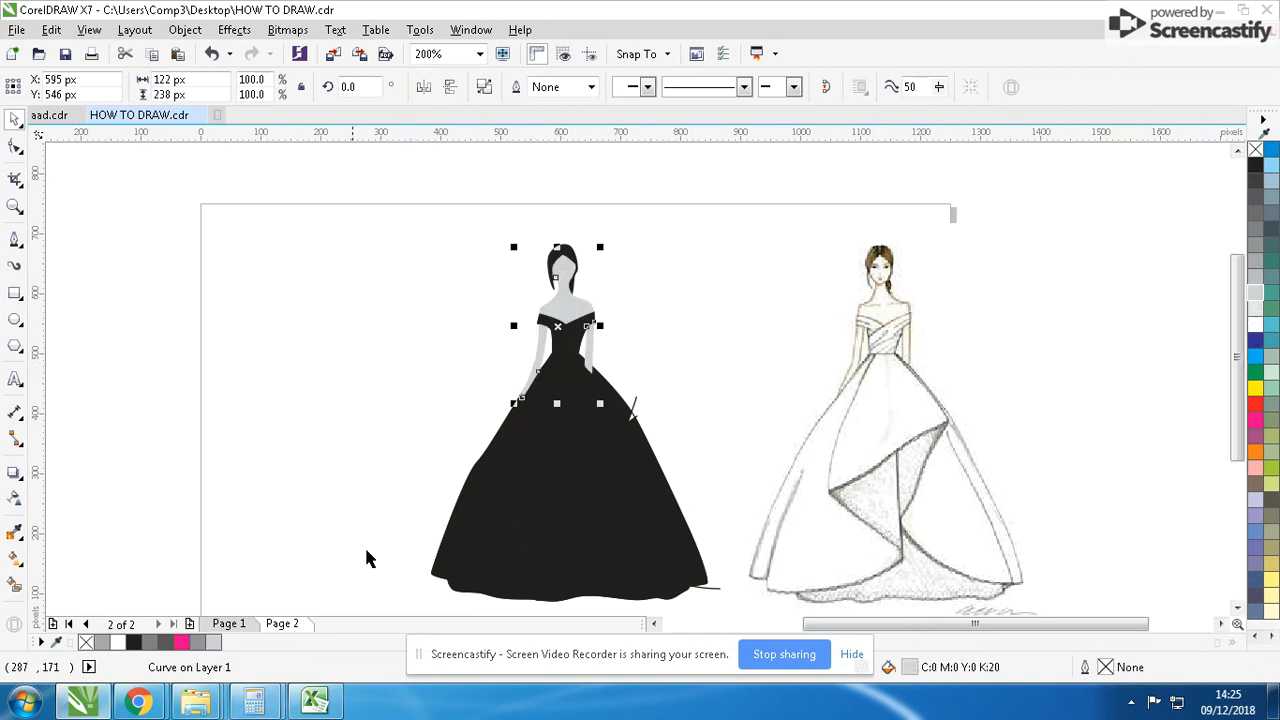
double_click(912, 667)
click(866, 463)
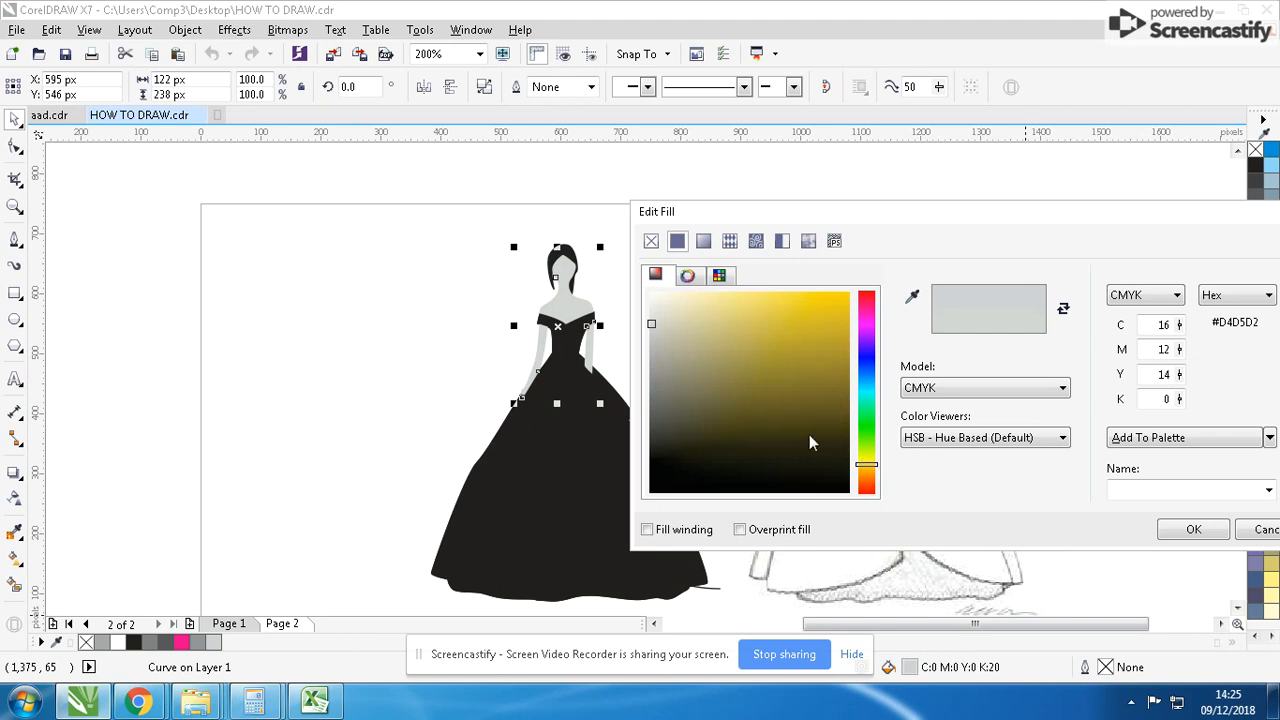
drag(662, 320, 674, 304)
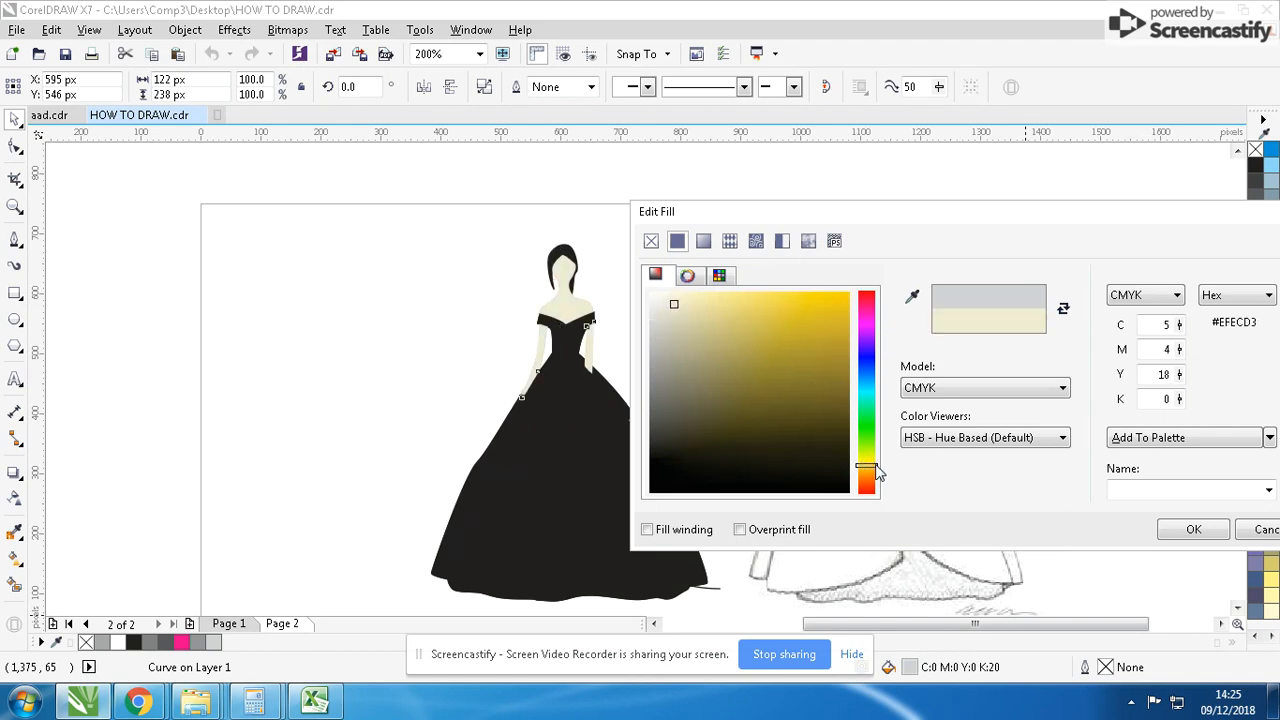
drag(866, 464, 876, 484)
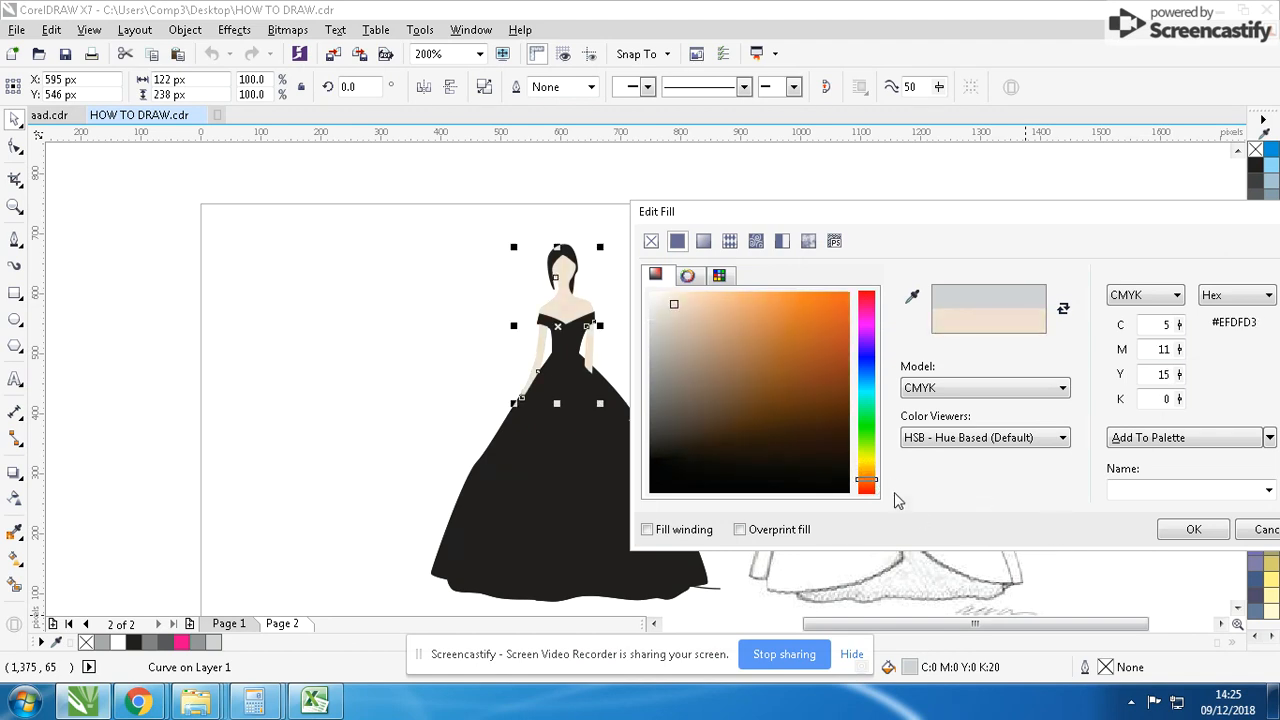
click(1193, 529)
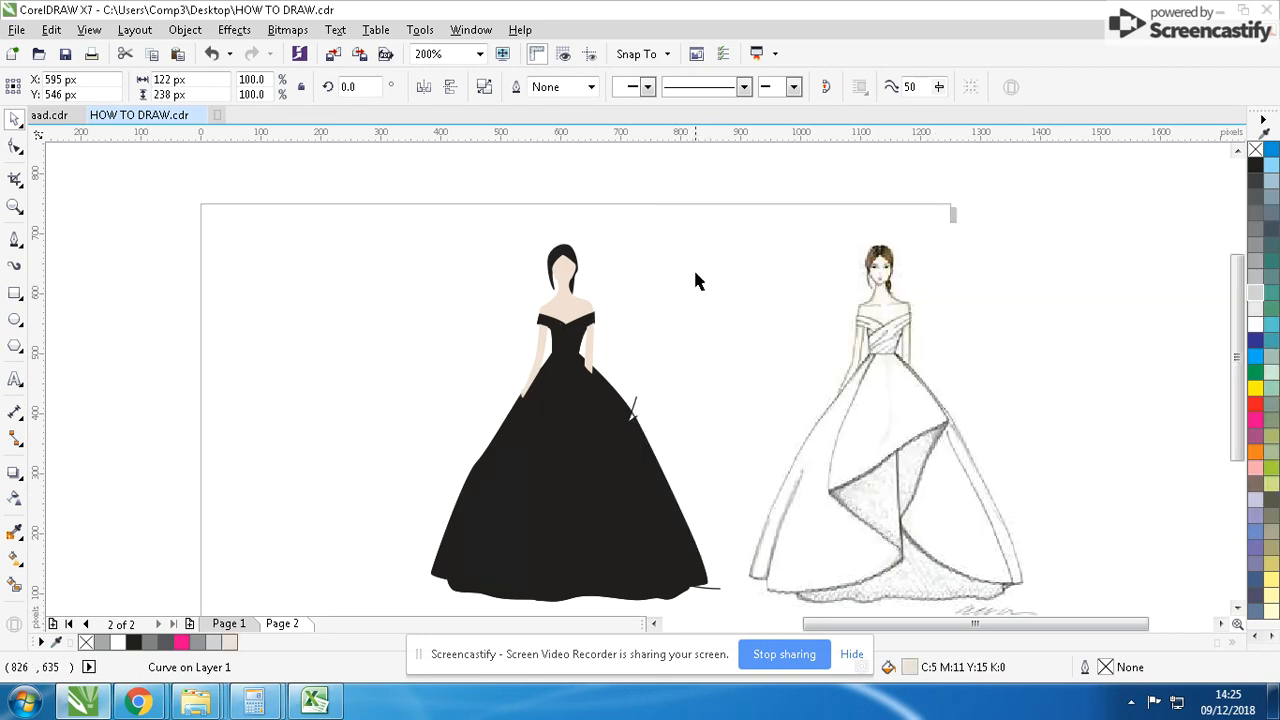
- Examine the drape curve that sticks out of the skirt's right edge in wireframe view, and return to the full-colour view
click(645, 422)
click(635, 405)
scroll(636, 400, up, 5)
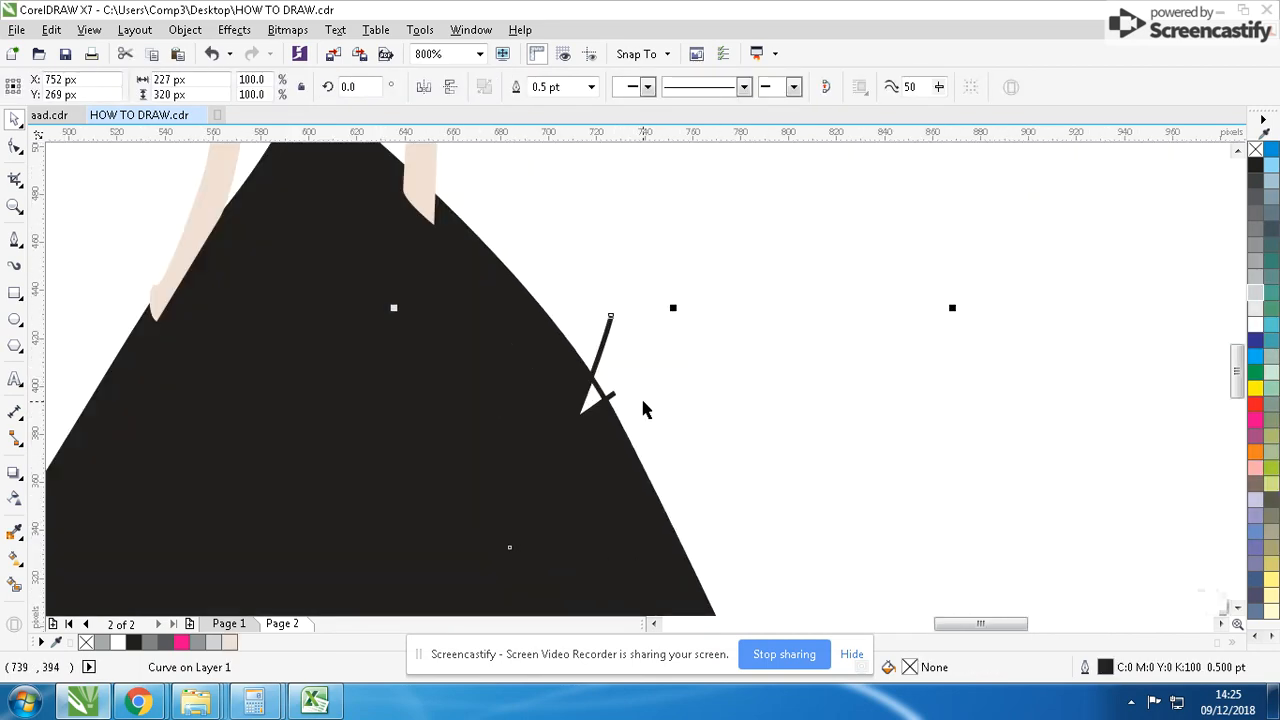
click(89, 29)
click(129, 74)
scroll(646, 390, down, 4)
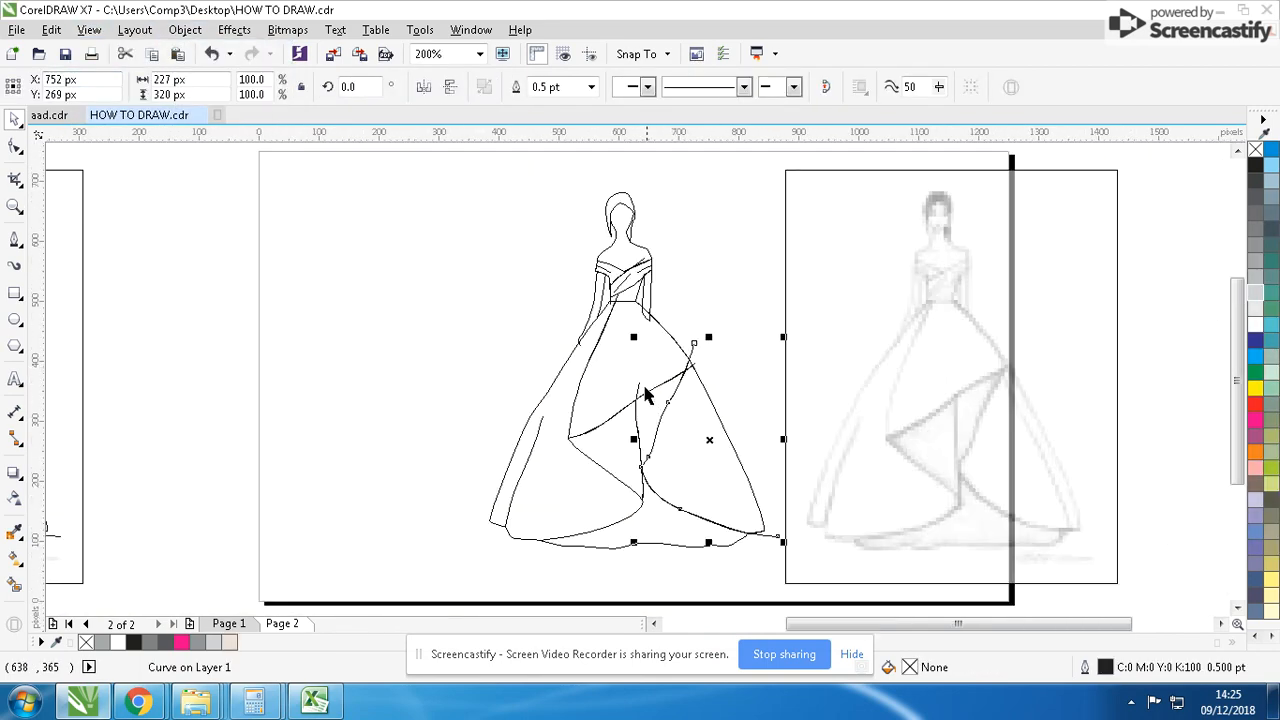
click(711, 370)
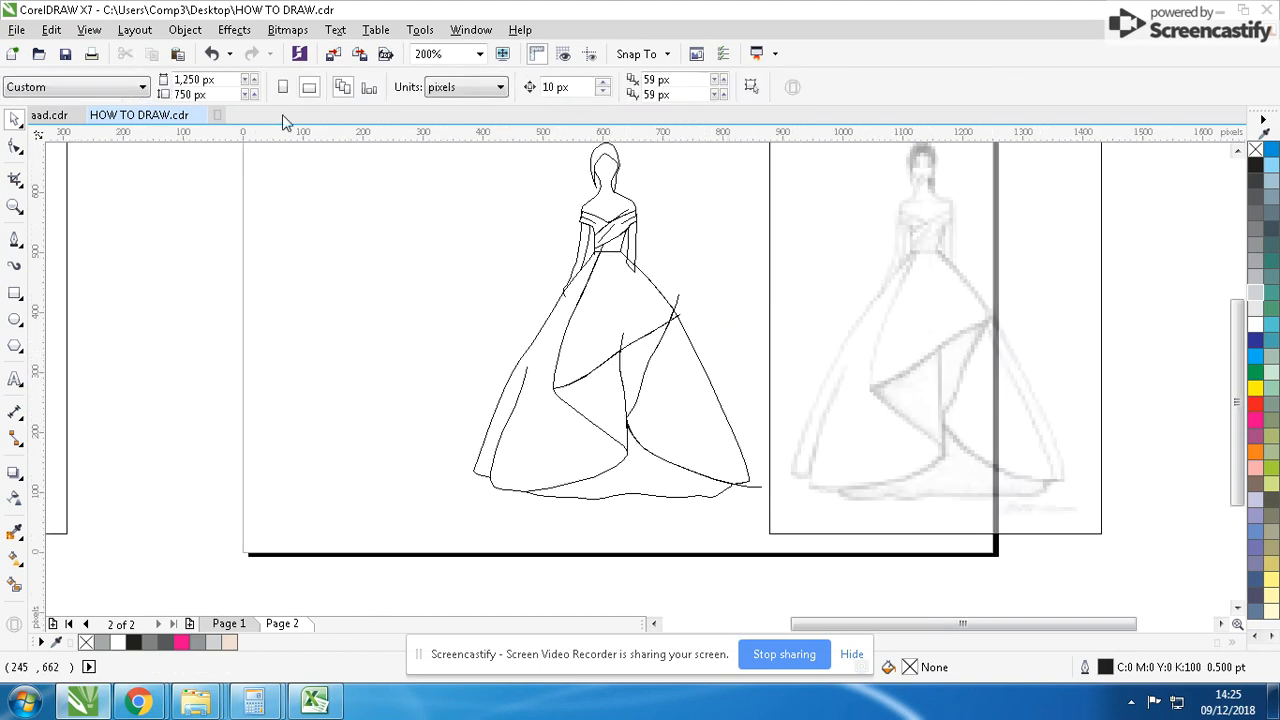
click(89, 29)
click(135, 131)
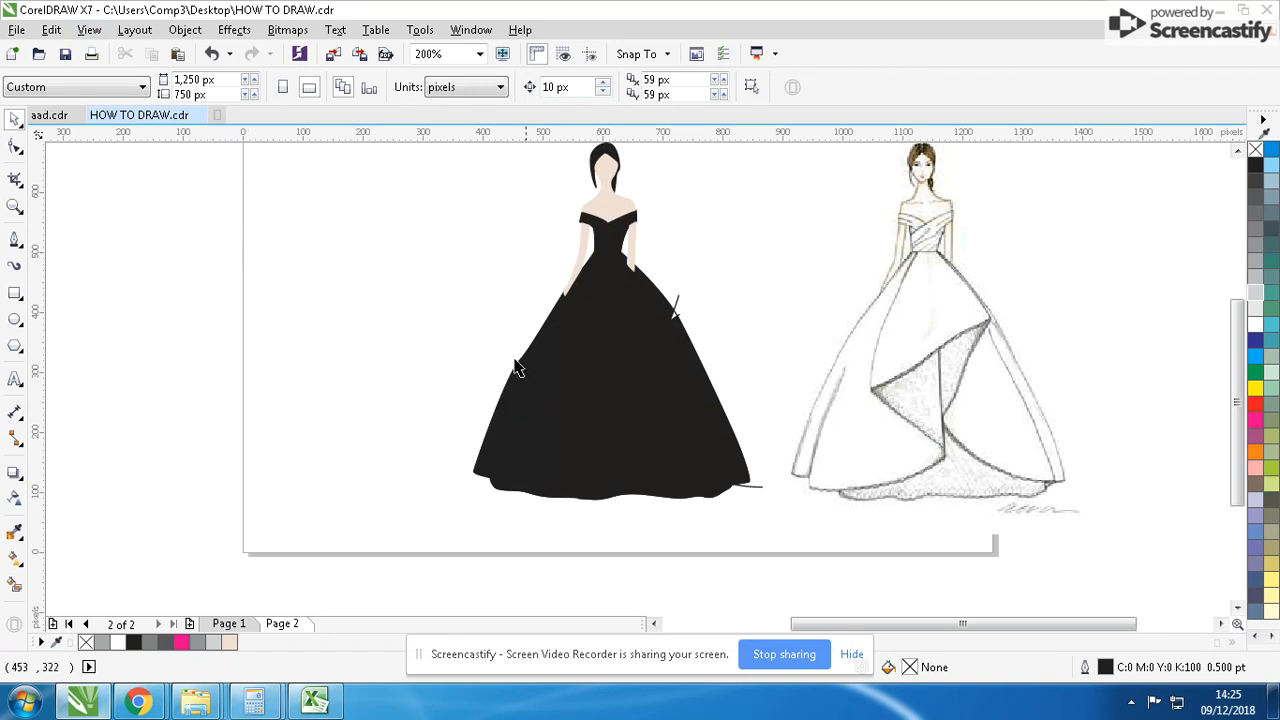
- Fill the two right-hand skirt pieces with mid grey and select the black upper front skirt panel
drag(665, 361, 699, 391)
key(ctrl+z)
shift+click(629, 359)
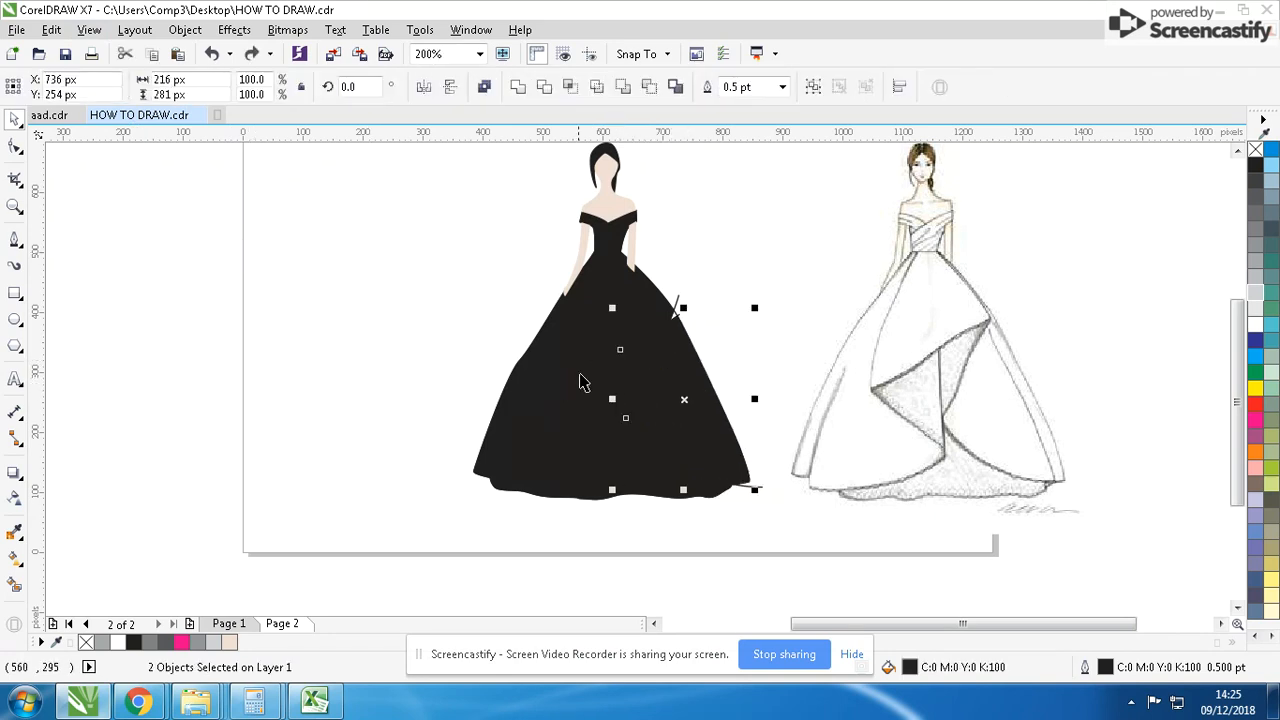
click(89, 29)
click(130, 69)
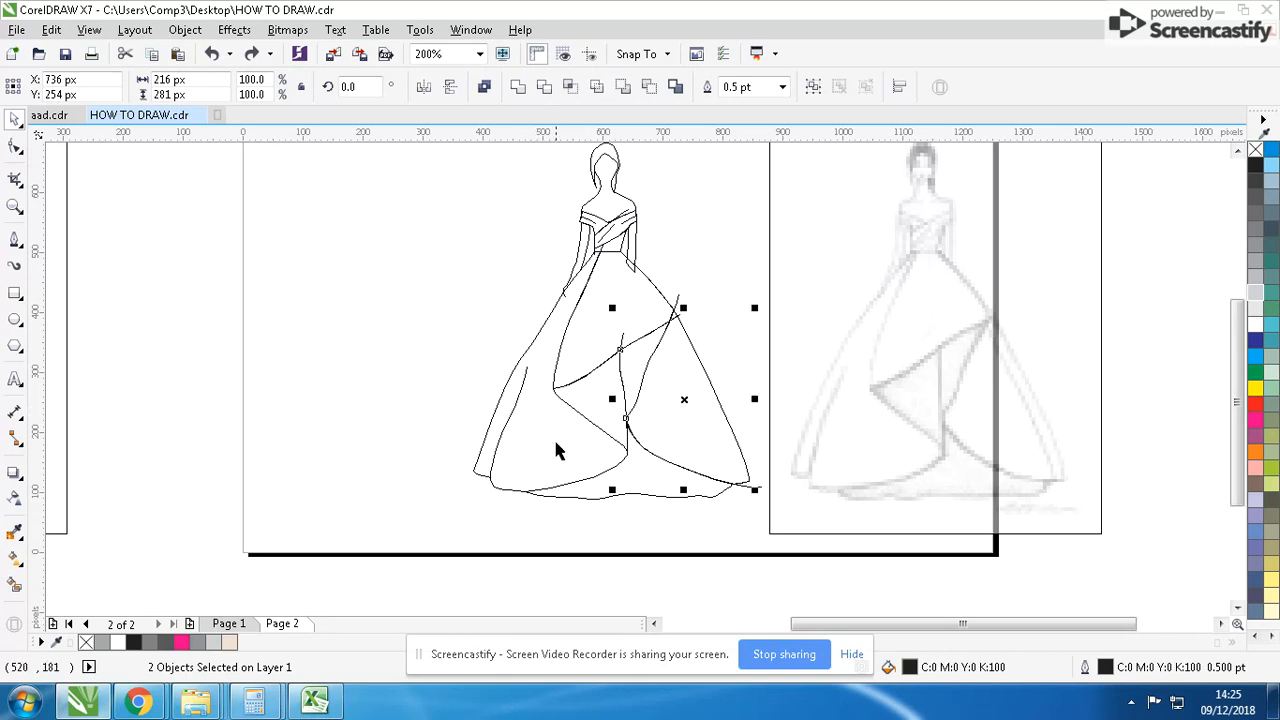
click(89, 29)
click(135, 131)
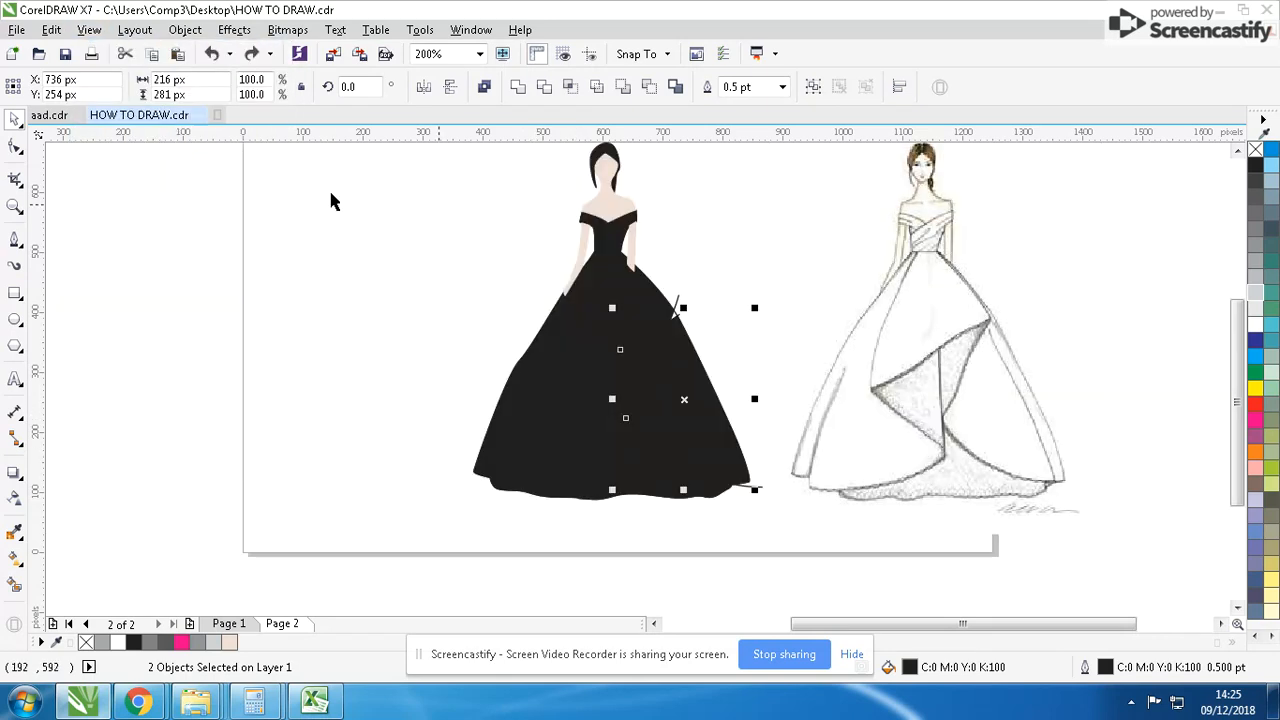
click(1254, 245)
click(582, 333)
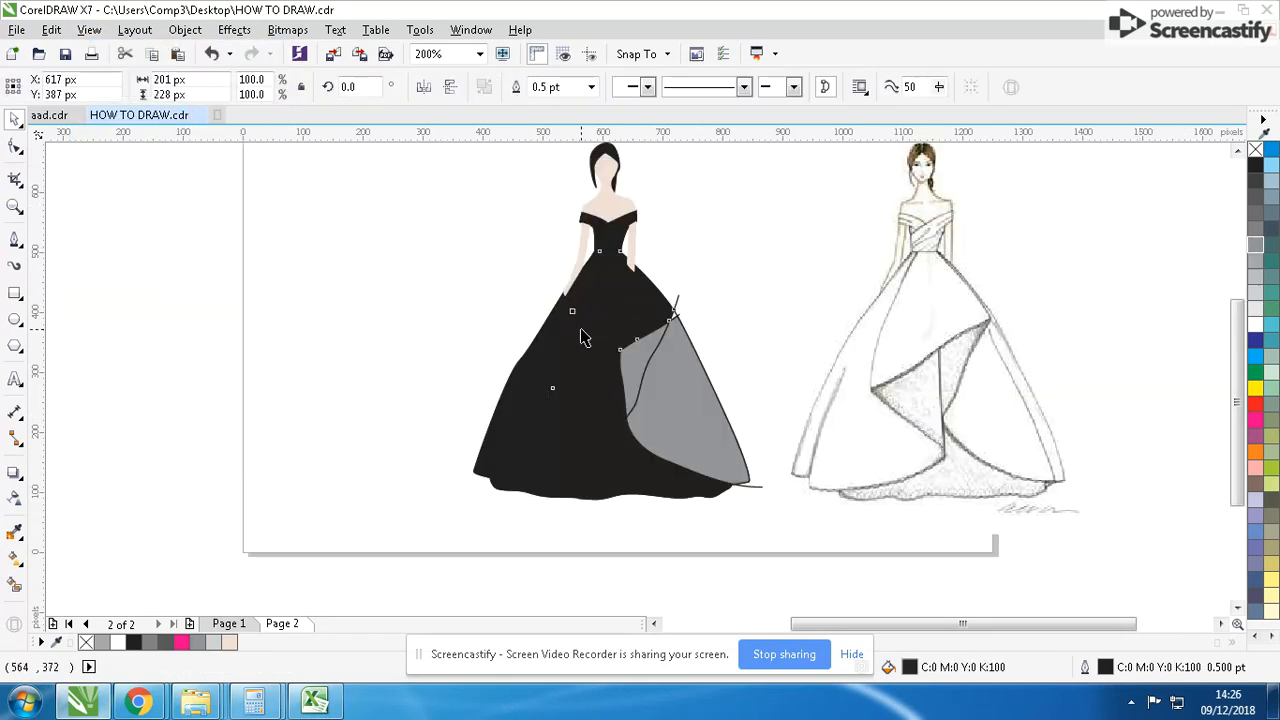
- Fill the upper front panel, the remaining skirt pieces on its left and the lower hem piece with light grey of K30
key(ctrl+r)
click(1256, 277)
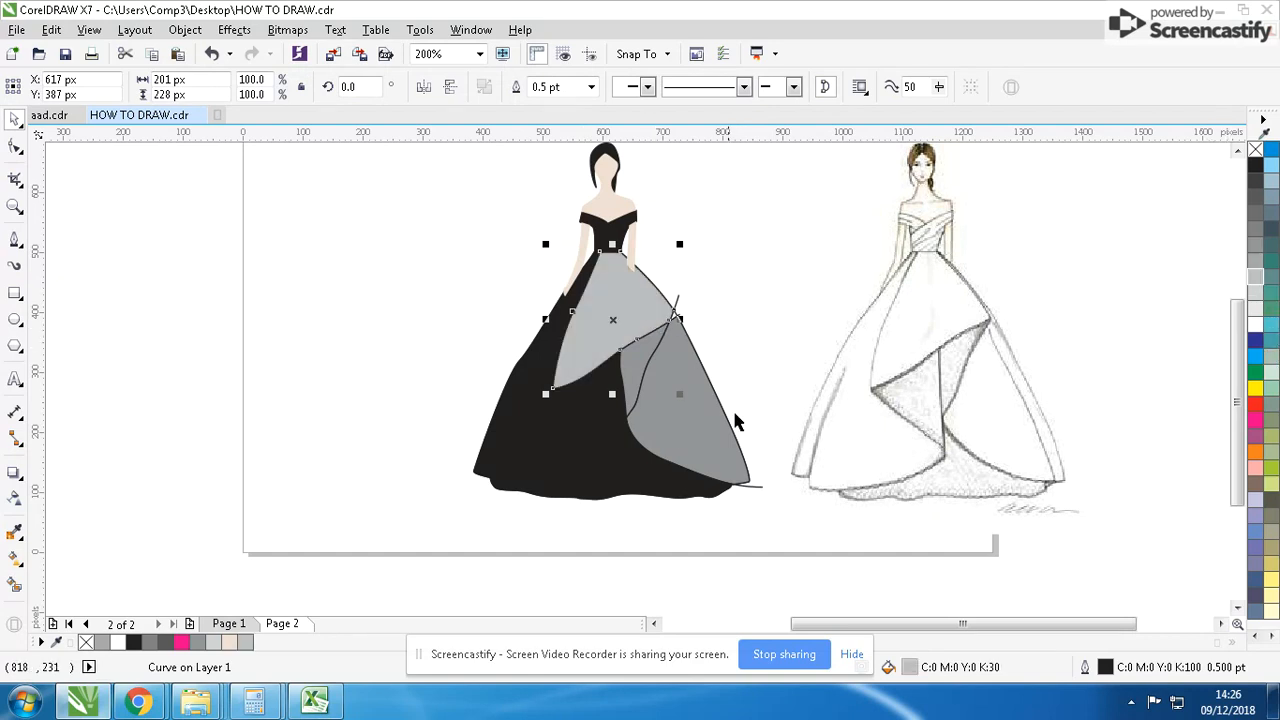
click(517, 397)
key(ctrl+r)
click(650, 490)
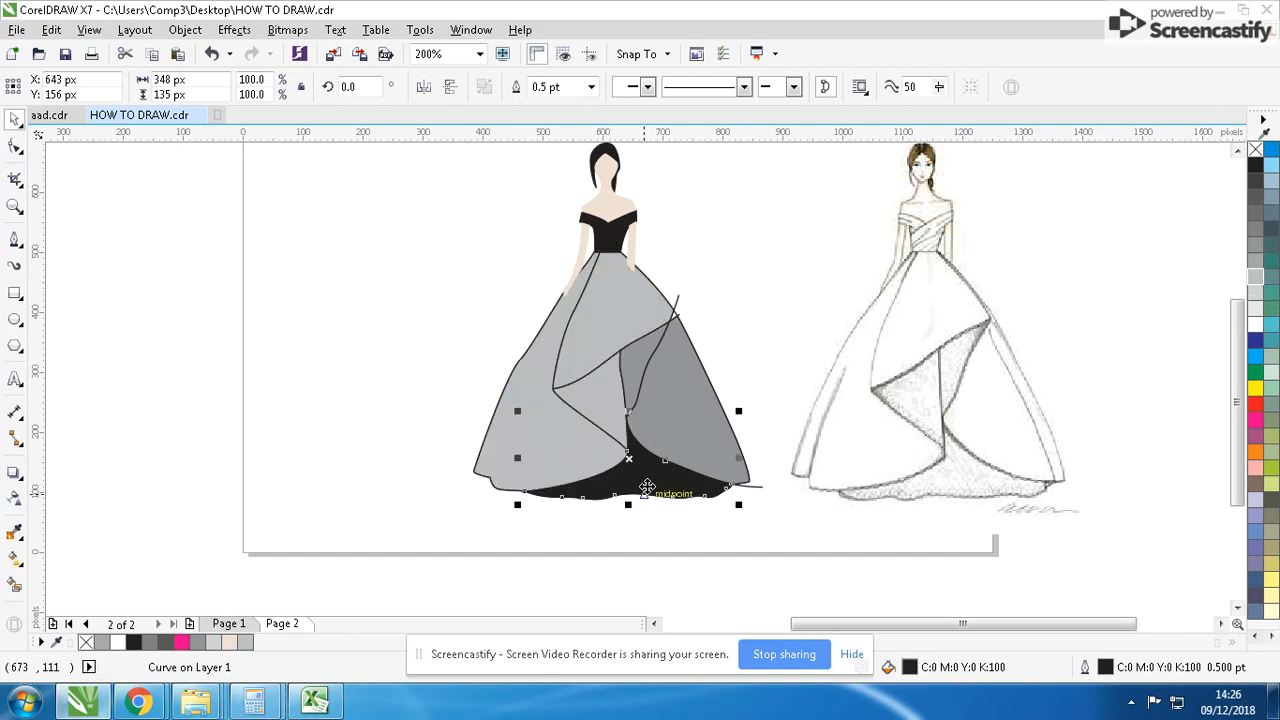
key(ctrl+r)
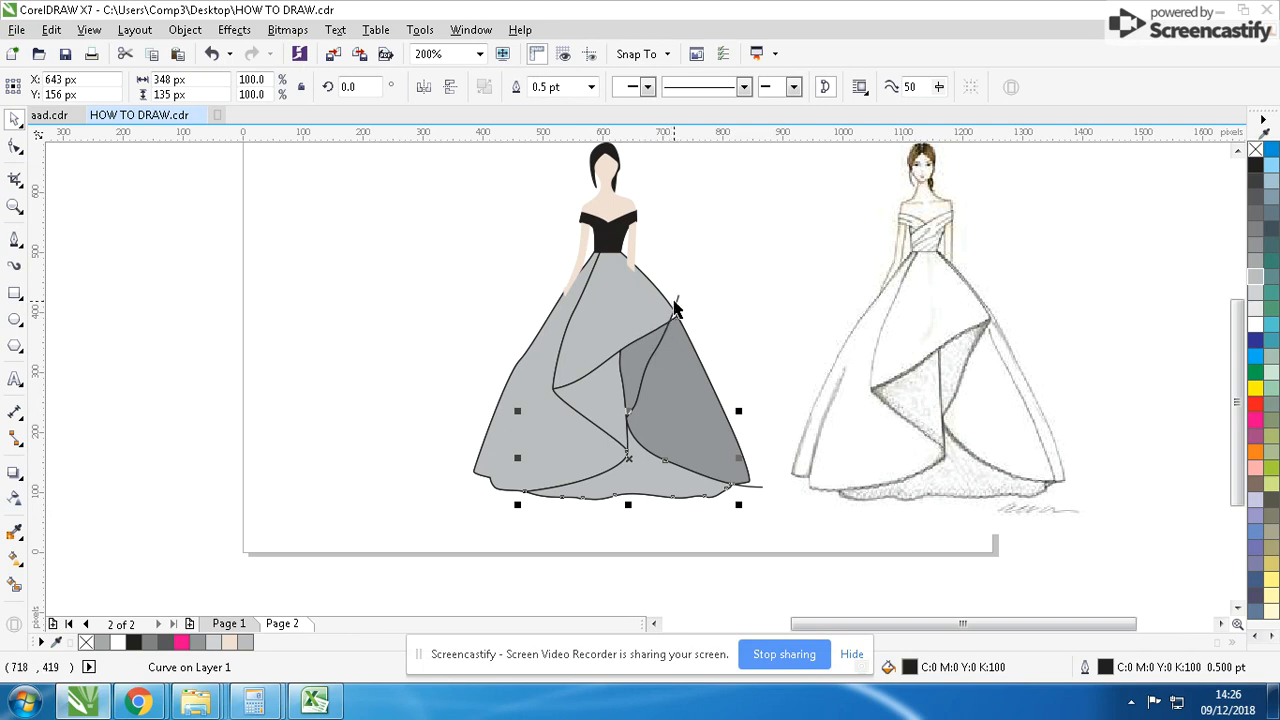
- Select all six grey-filled skirt pieces and cut them, leaving only the traced outline and fold curves
drag(675, 301, 678, 295)
click(677, 382)
shift+click(637, 353)
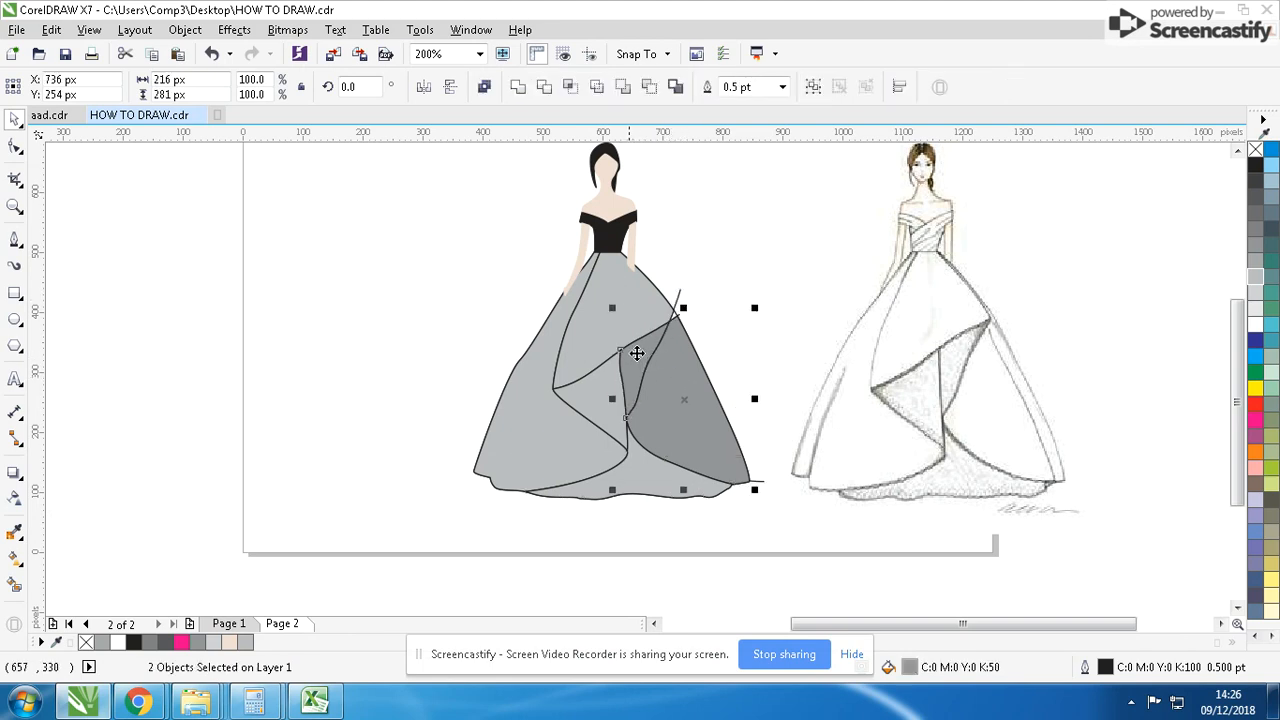
shift+click(529, 400)
shift+click(595, 410)
shift+click(648, 452)
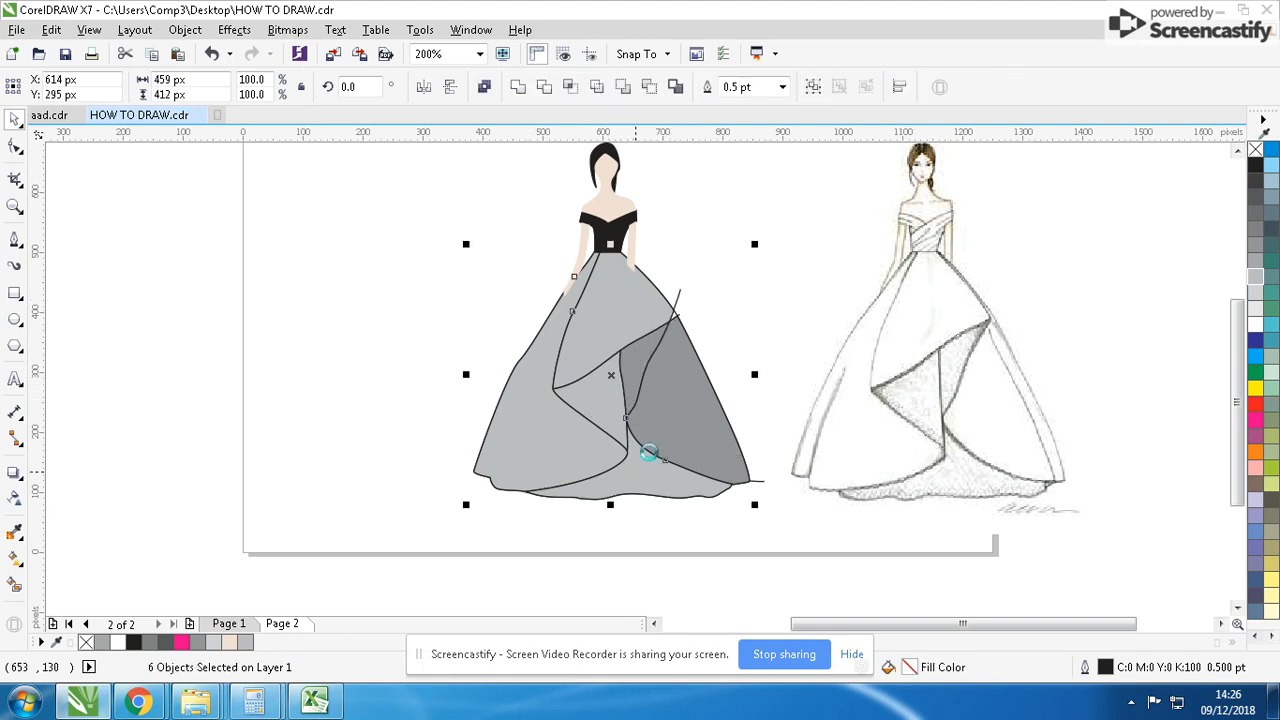
key(Delete)
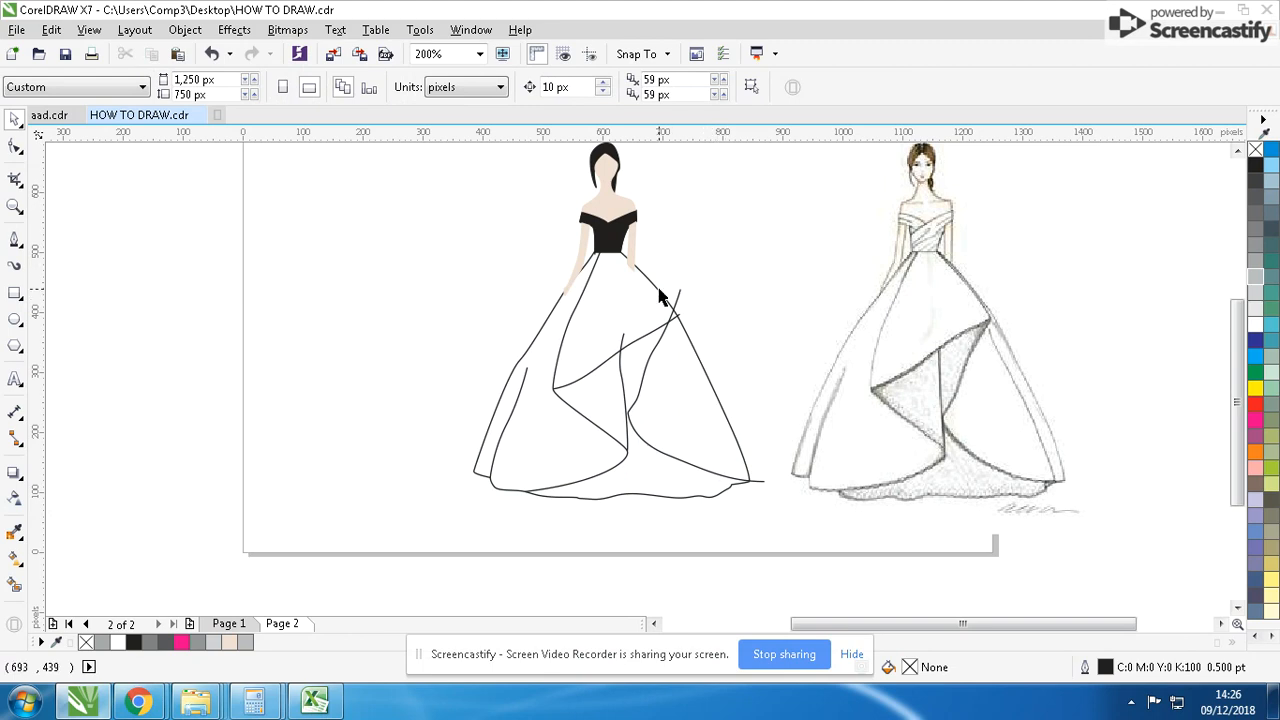
- Convert the outer skirt outline into an empty PowerClip frame
click(665, 292)
click(651, 280)
right_click(651, 280)
mouse_move(760, 226)
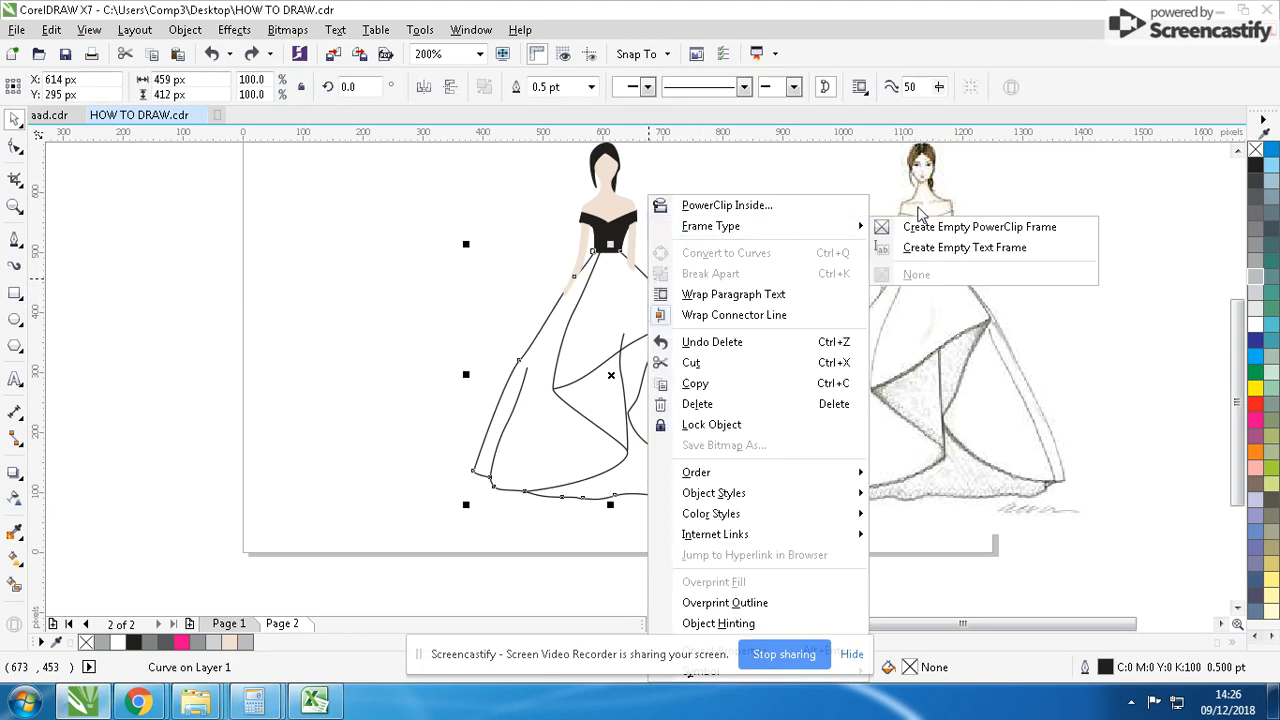
click(910, 227)
- Paste the six cut skirt pieces inside the skirt PowerClip frame, remove their outlines and finish editing the contents
click(660, 285)
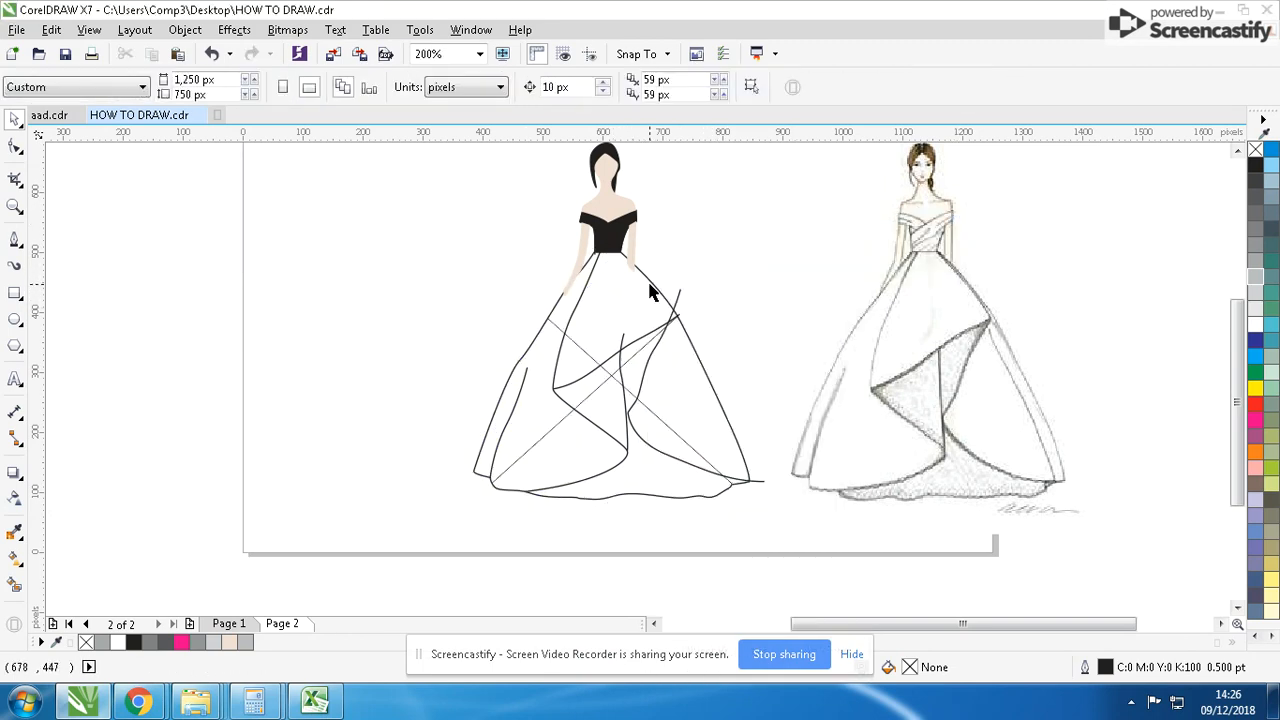
key(F10)
click(645, 282)
key(space)
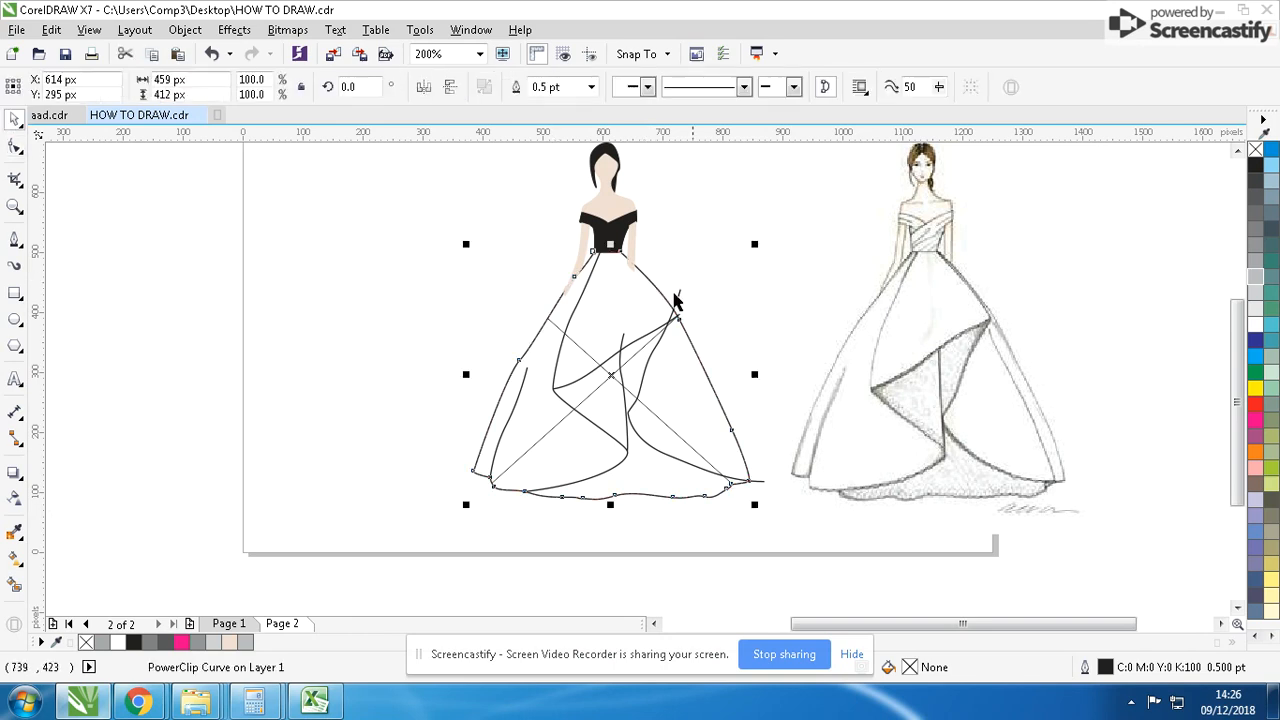
right_click(610, 376)
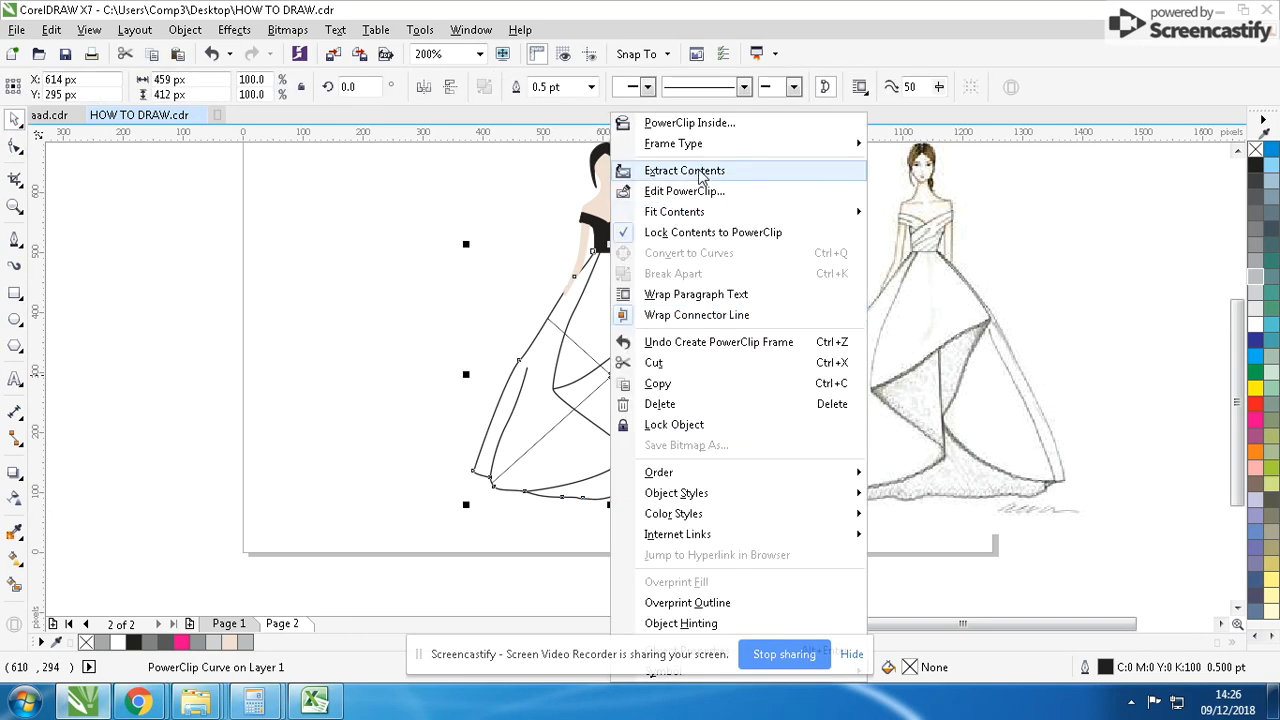
mouse_move(850, 144)
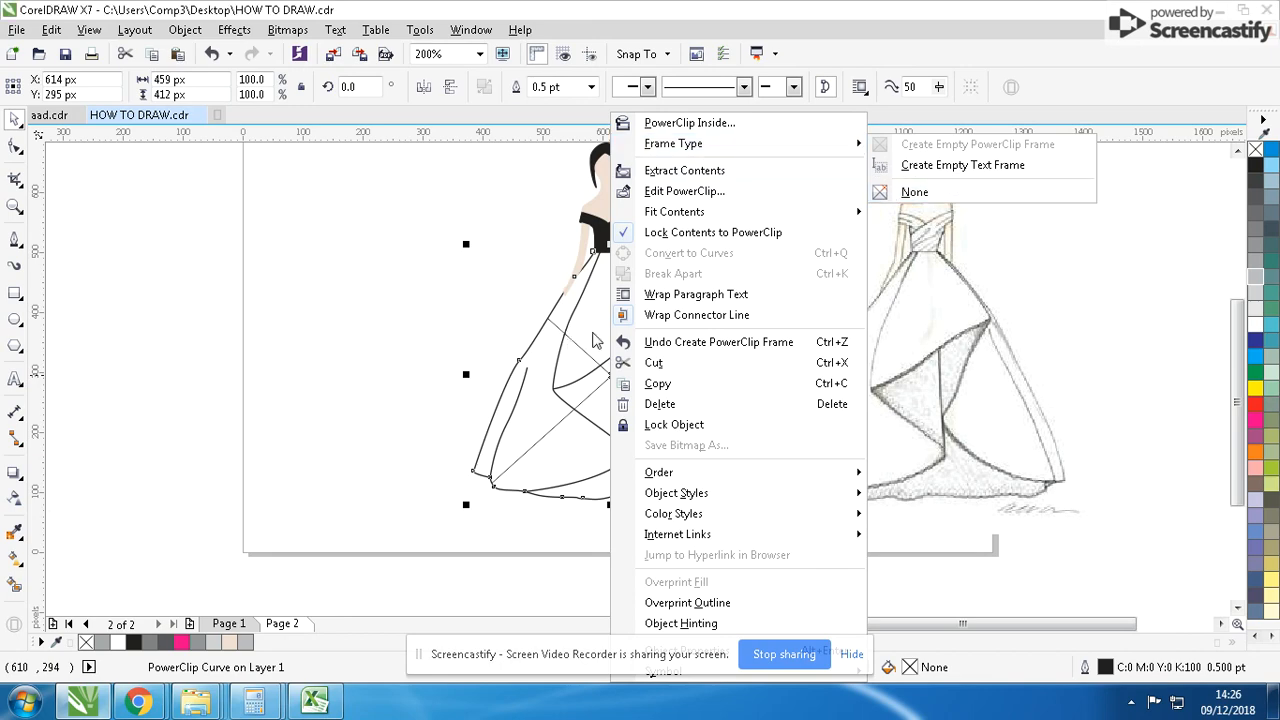
click(680, 170)
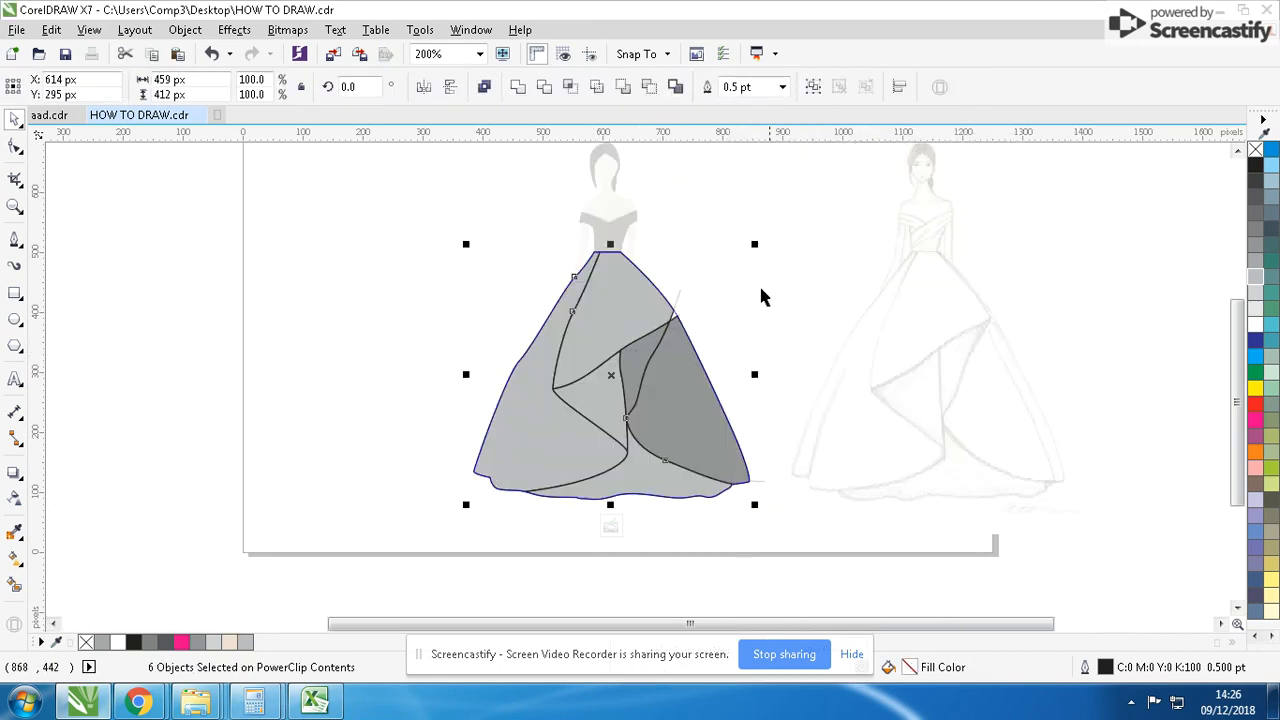
right_click(1255, 150)
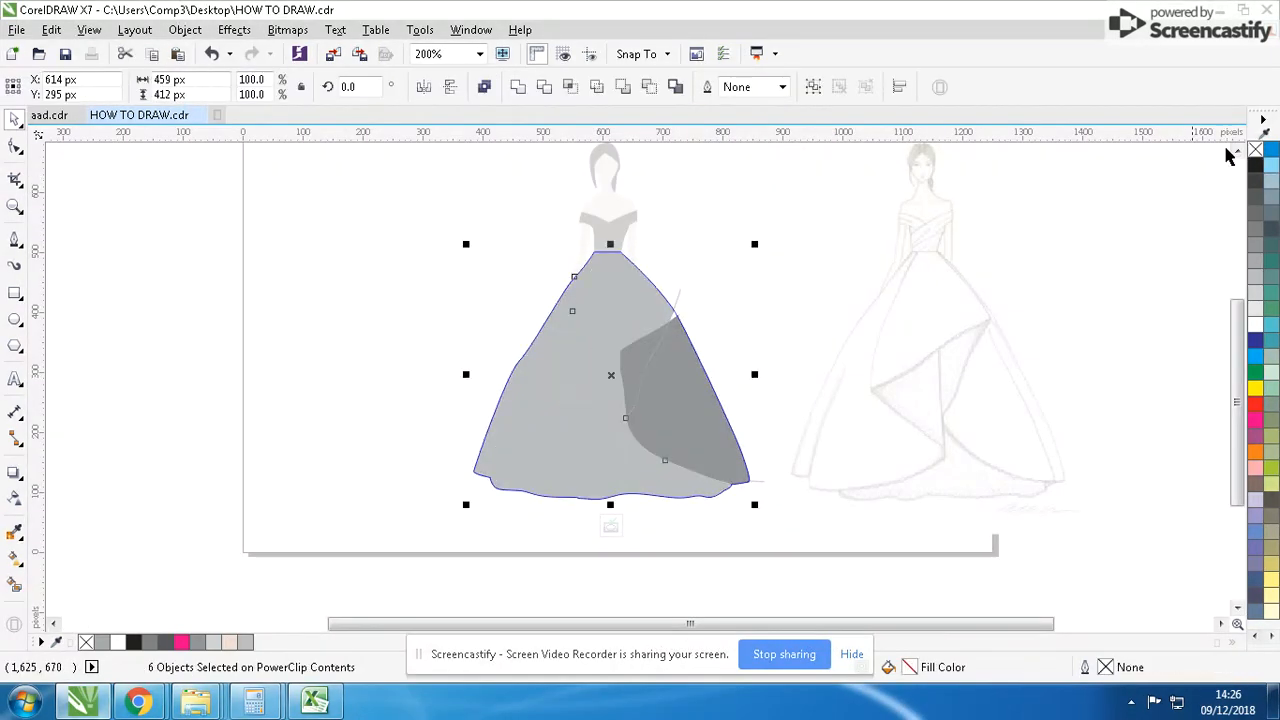
ctrl+click(840, 274)
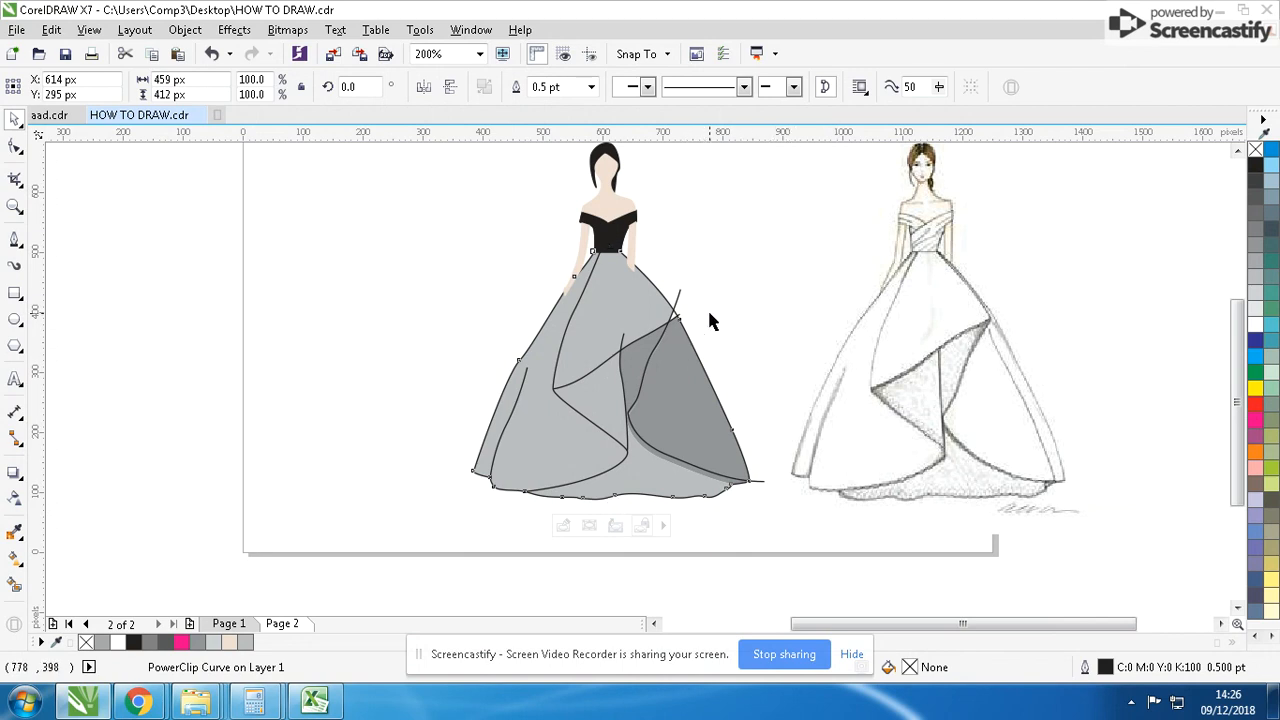
click(675, 306)
drag(699, 294, 700, 289)
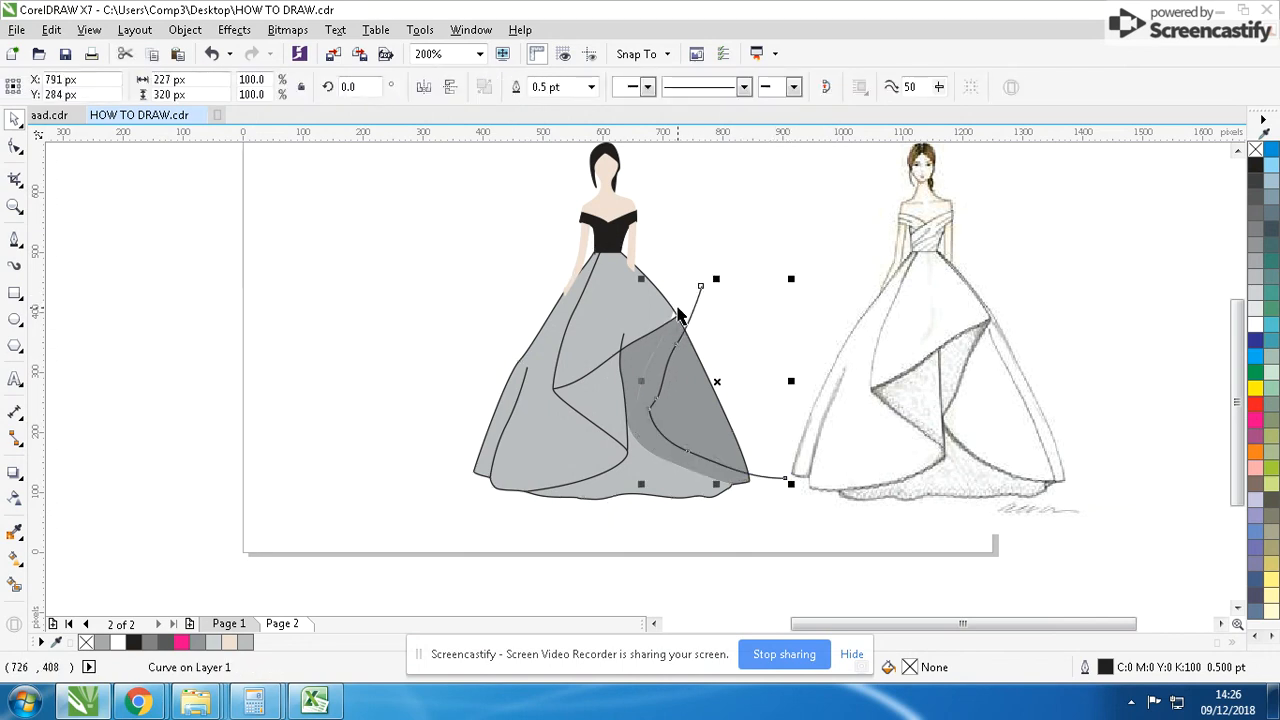
key(ctrl+z)
drag(629, 345, 506, 386)
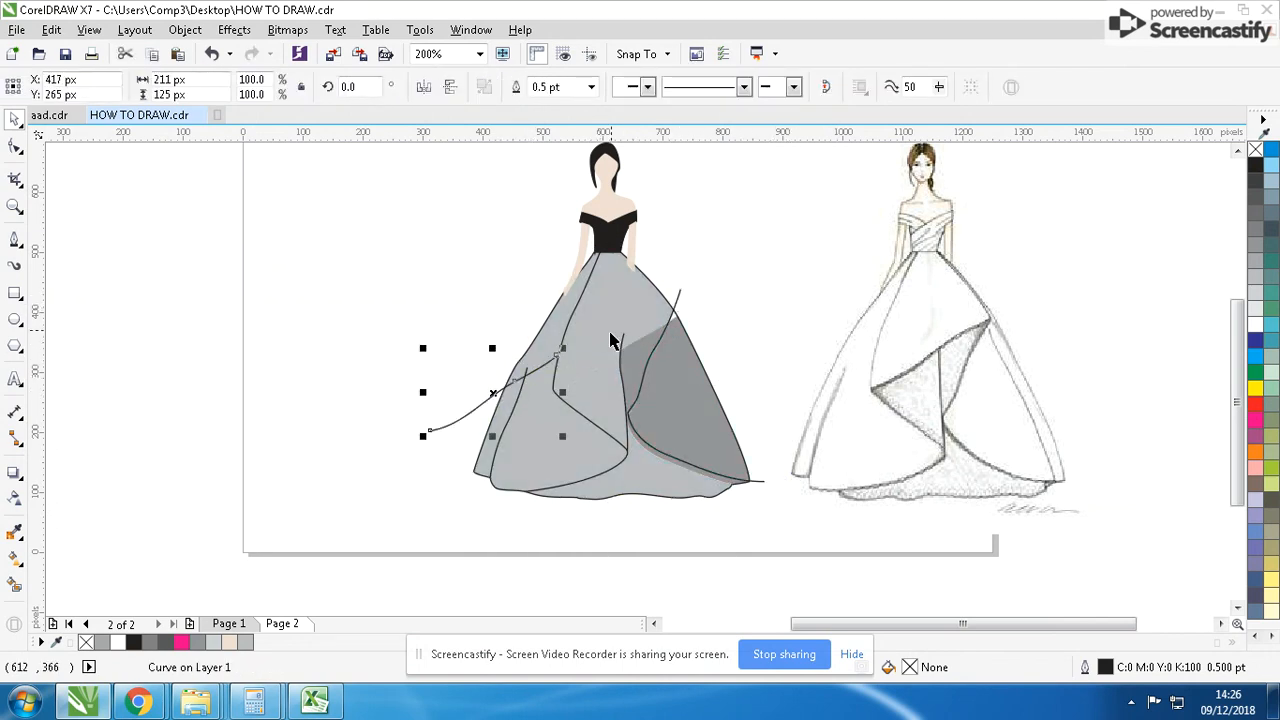
key(ctrl+z)
- Select the five inner fold curves of the skirt, set their outline width to 1.0 pt and group them
drag(479, 248, 775, 553)
drag(635, 398, 531, 401)
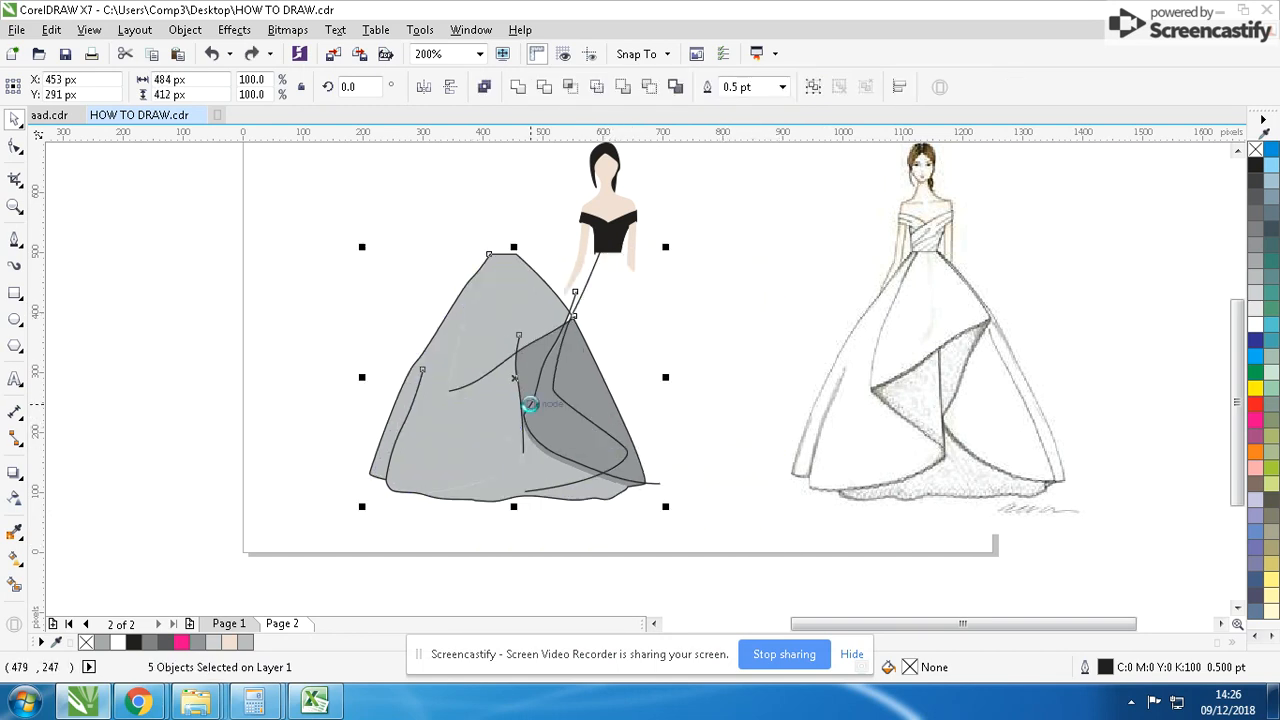
key(ctrl+z)
shift+click(655, 291)
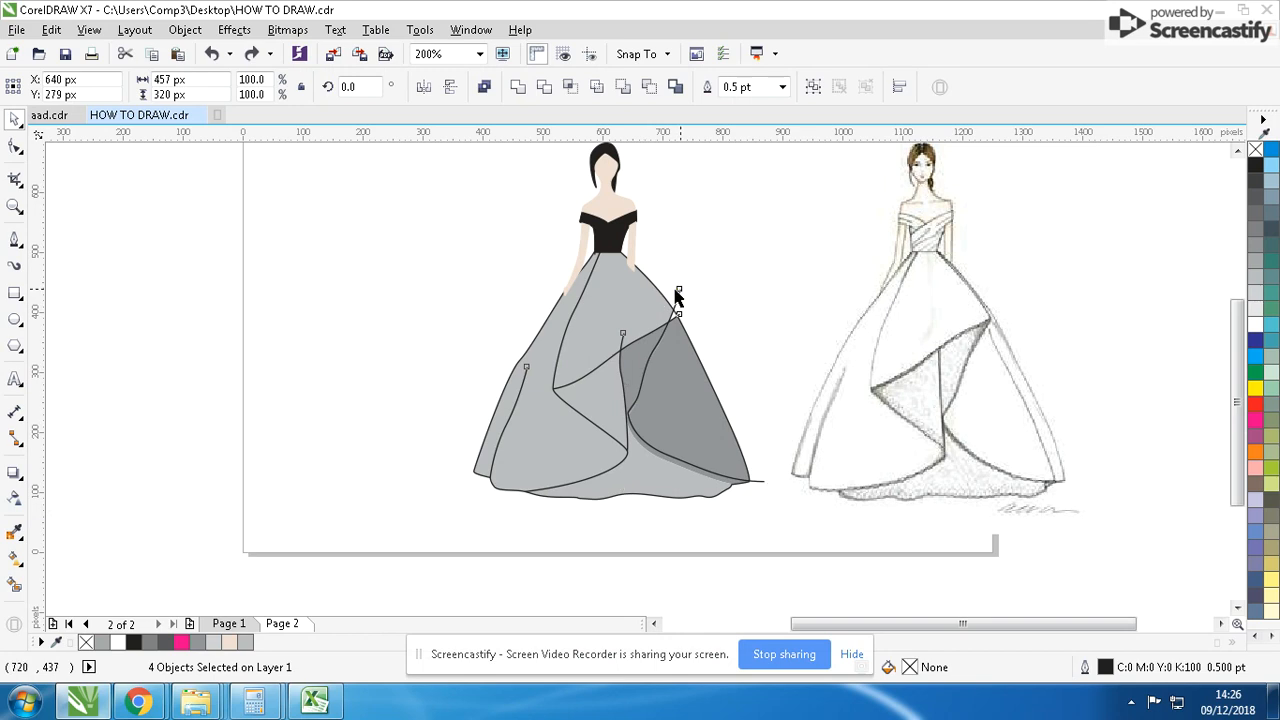
drag(674, 292, 500, 337)
key(ctrl+z)
shift+click(566, 330)
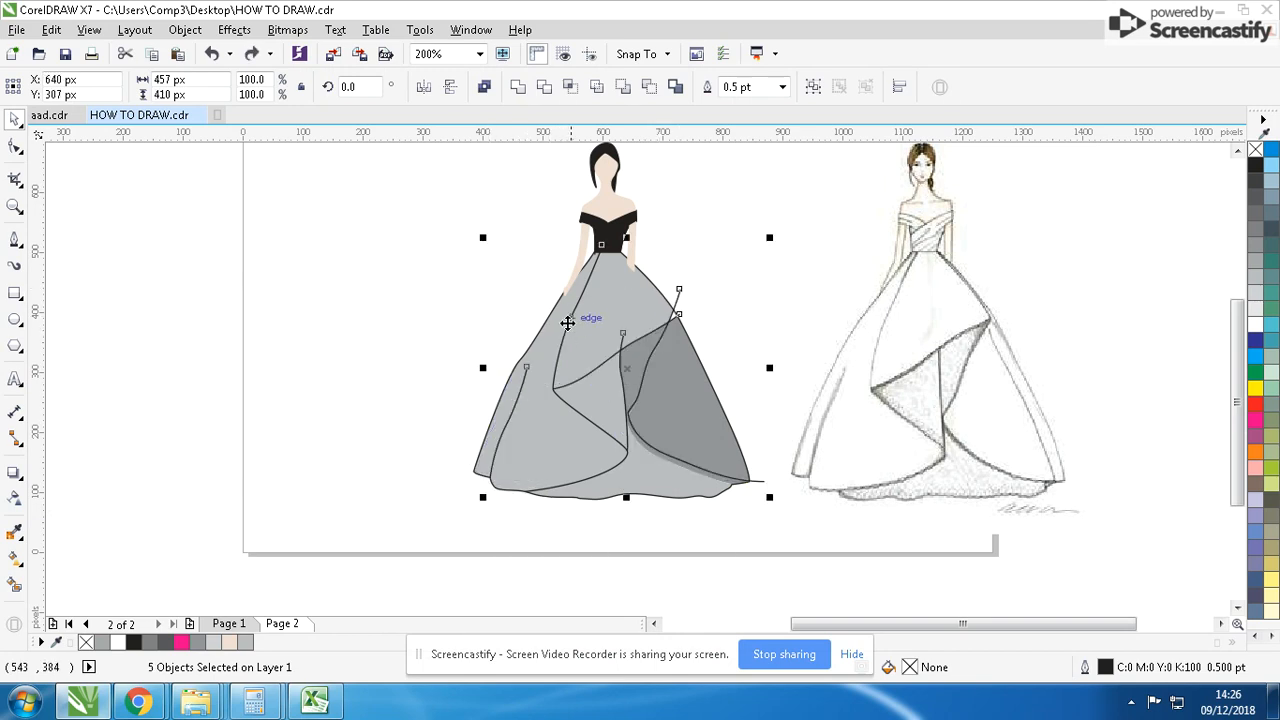
drag(571, 320, 454, 330)
key(ctrl+z)
click(782, 87)
click(746, 164)
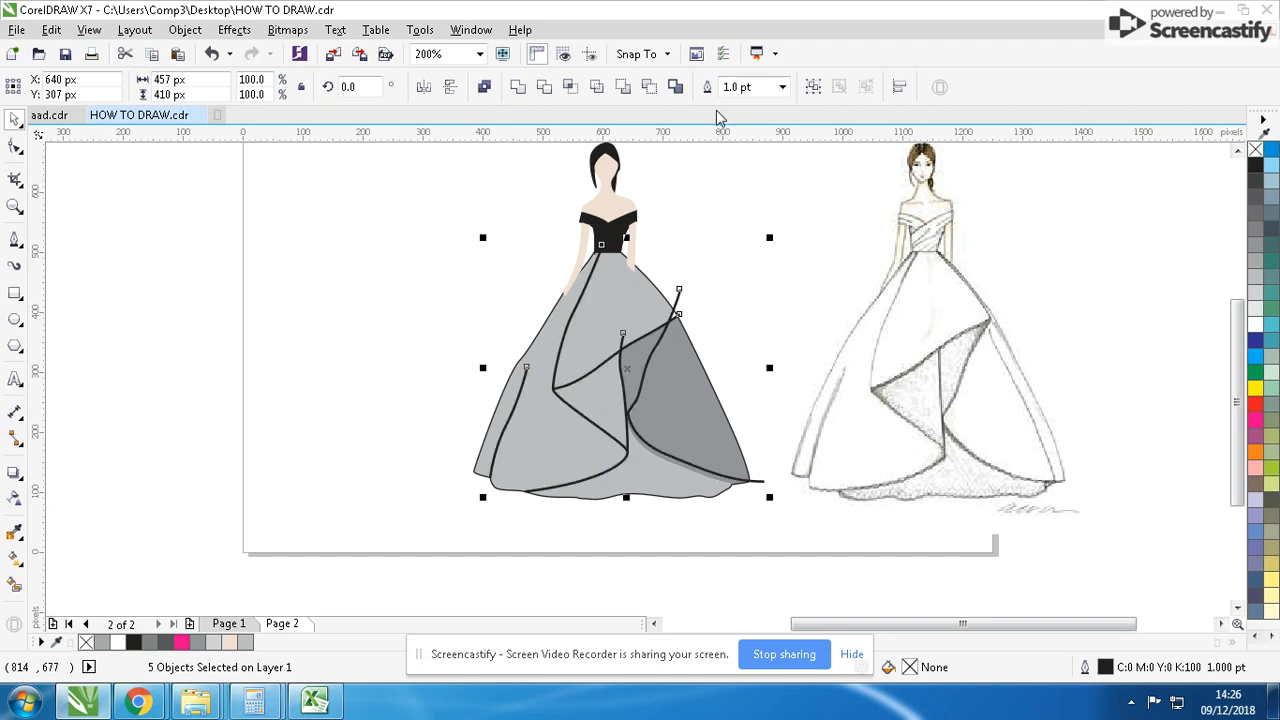
click(814, 84)
- Apply a tapered Artistic Media preset stroke to the grouped fold curves with a stroke width of 9 px
click(16, 261)
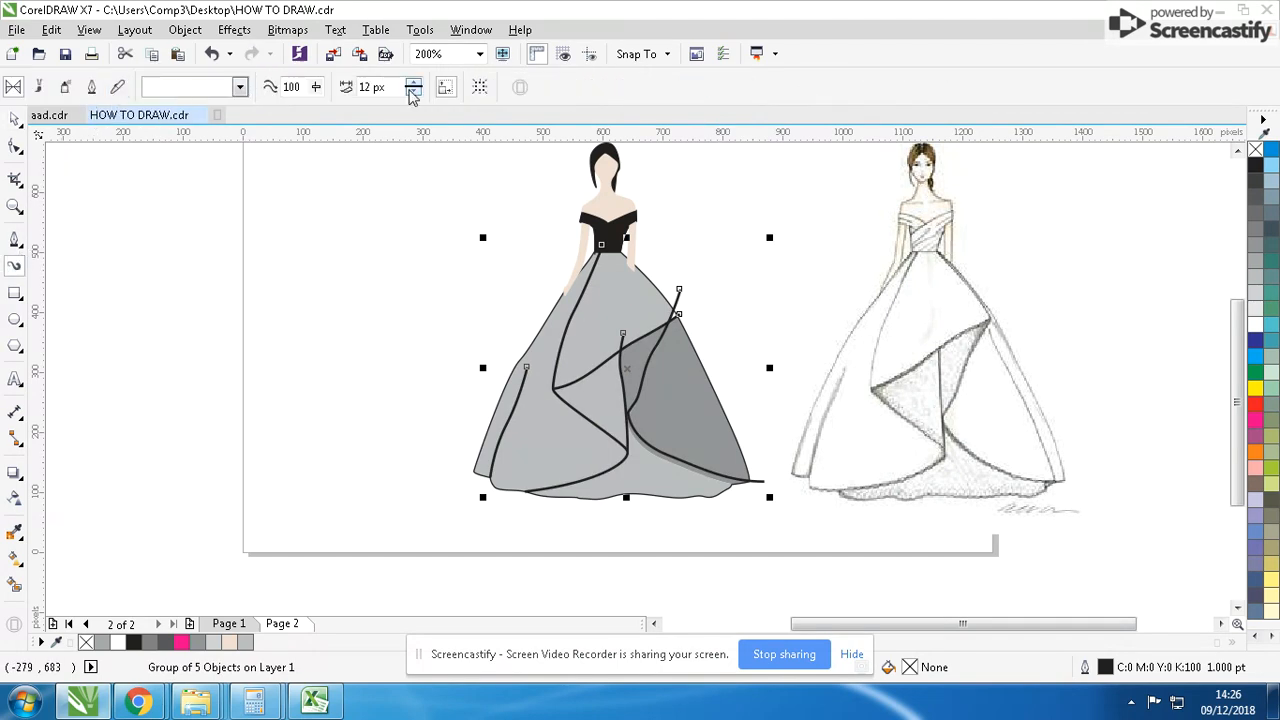
click(413, 92)
click(413, 92)
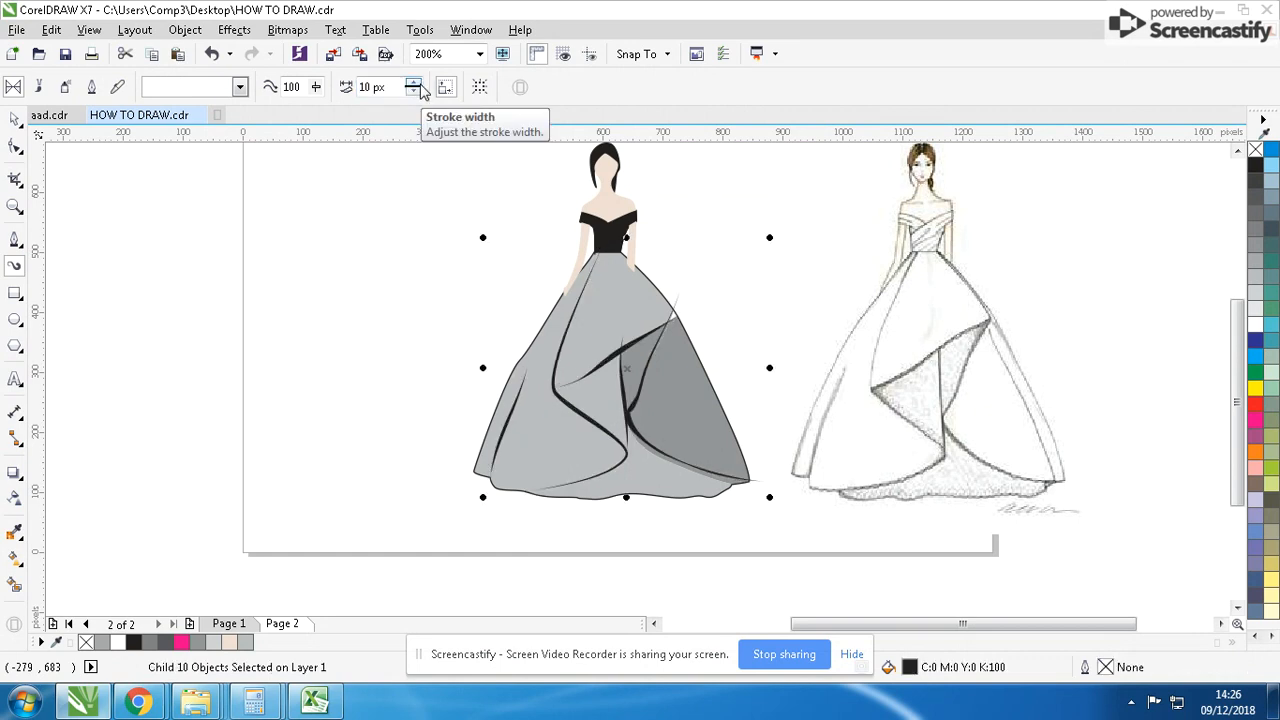
click(413, 92)
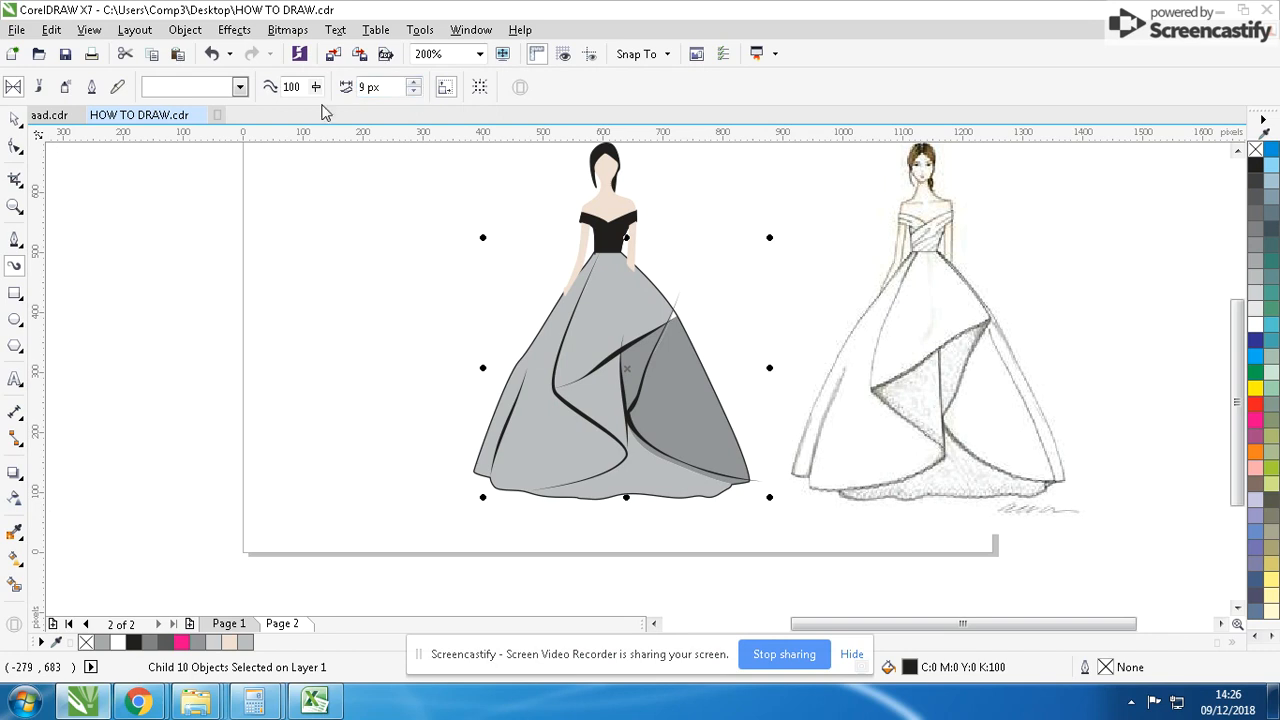
click(16, 118)
scroll(630, 370, up, 3)
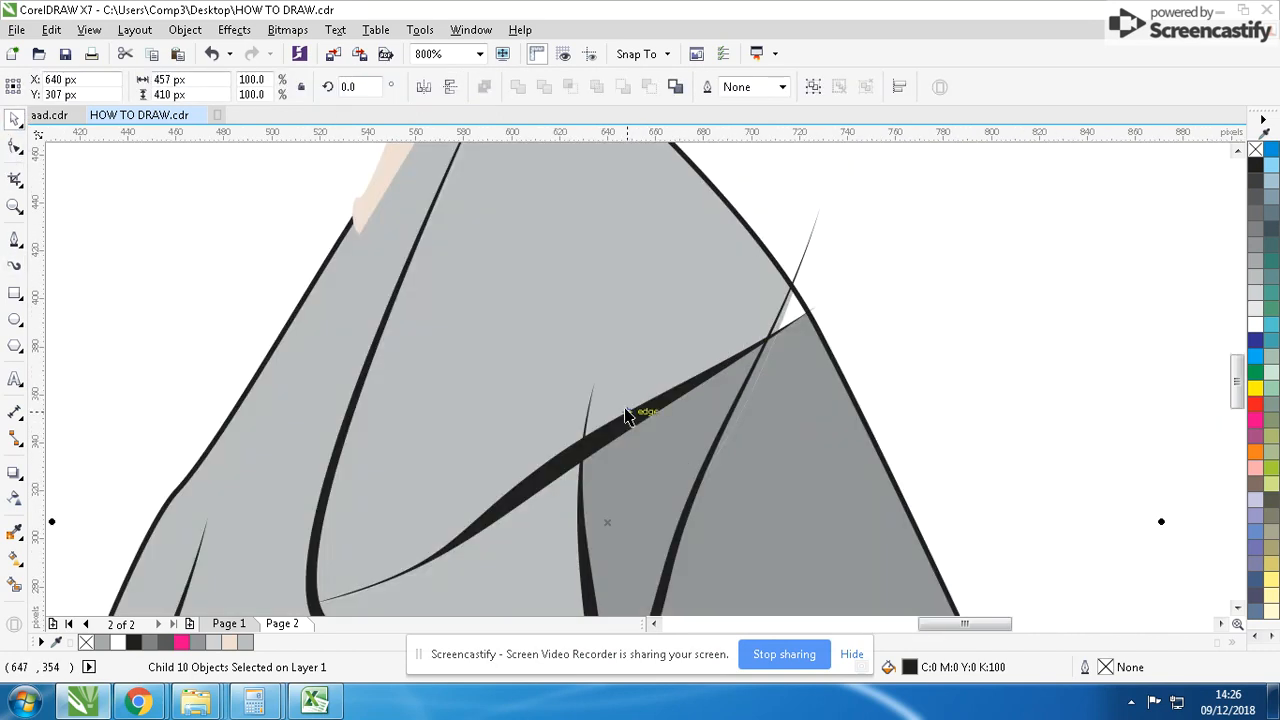
drag(631, 410, 595, 410)
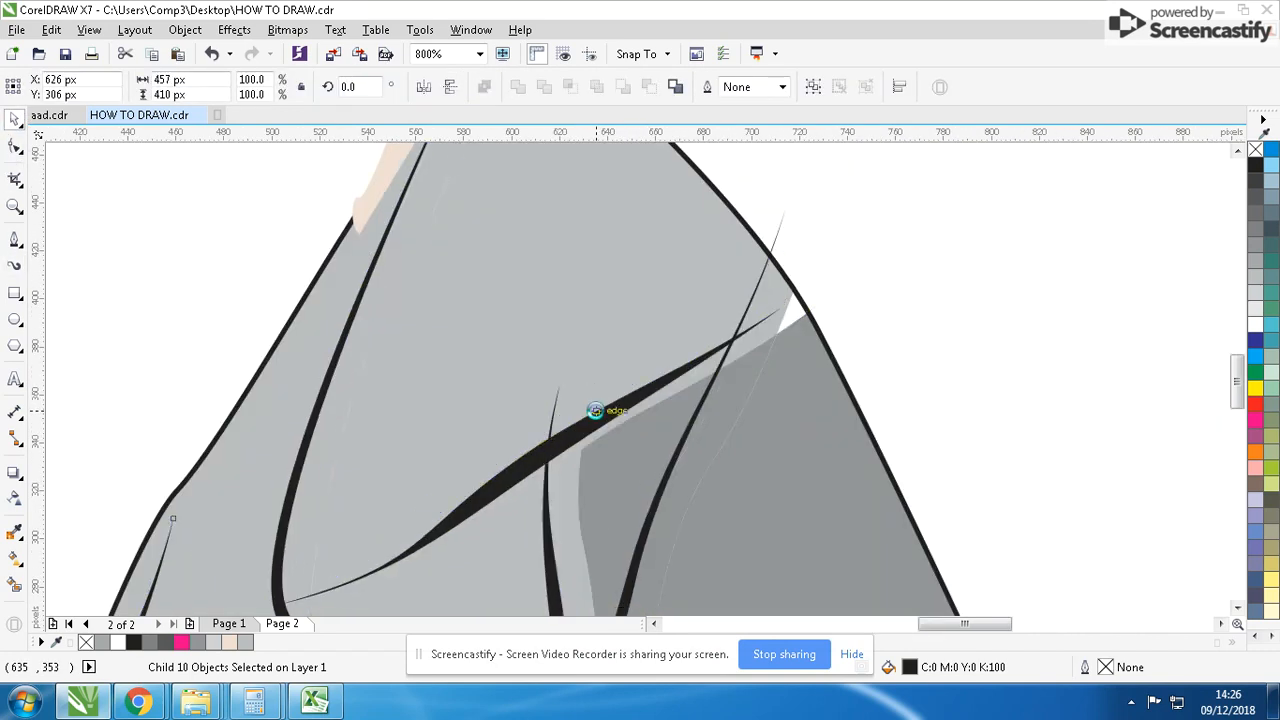
key(ctrl+z)
scroll(617, 440, down, 3)
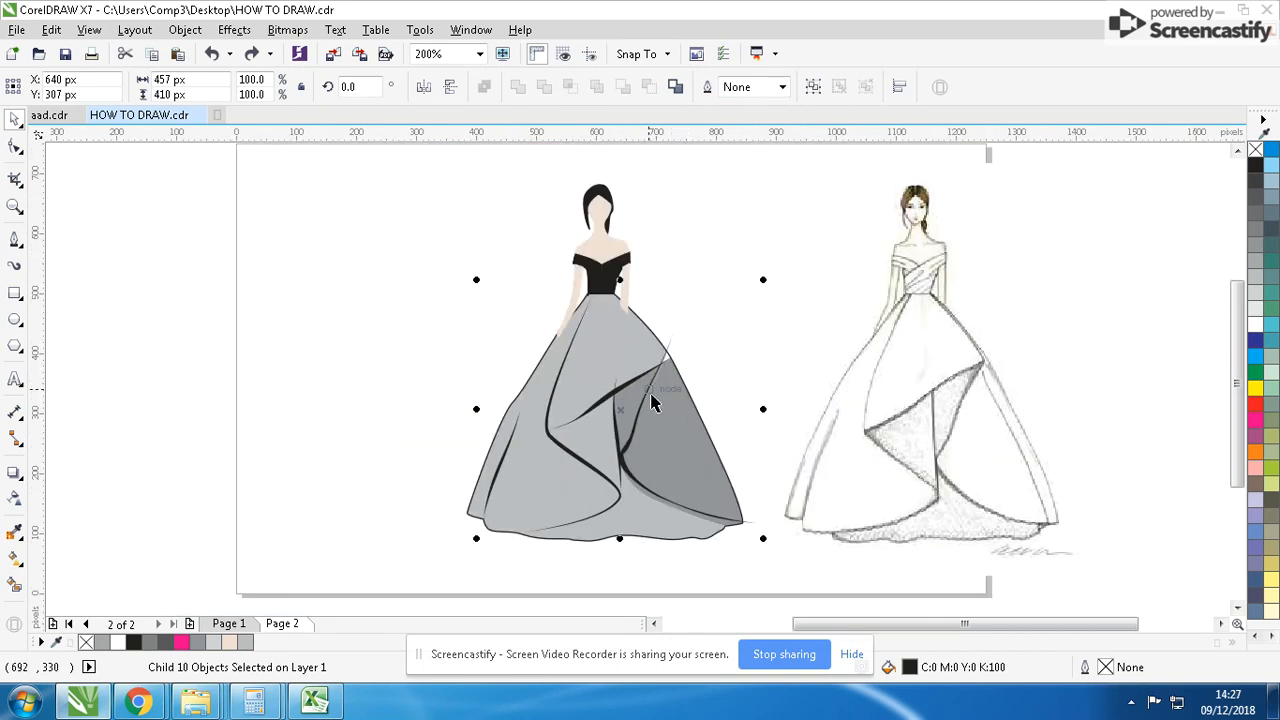
- Cut the tapered fold strokes and paste them inside the skirt PowerClip
key(Delete)
double_click(657, 390)
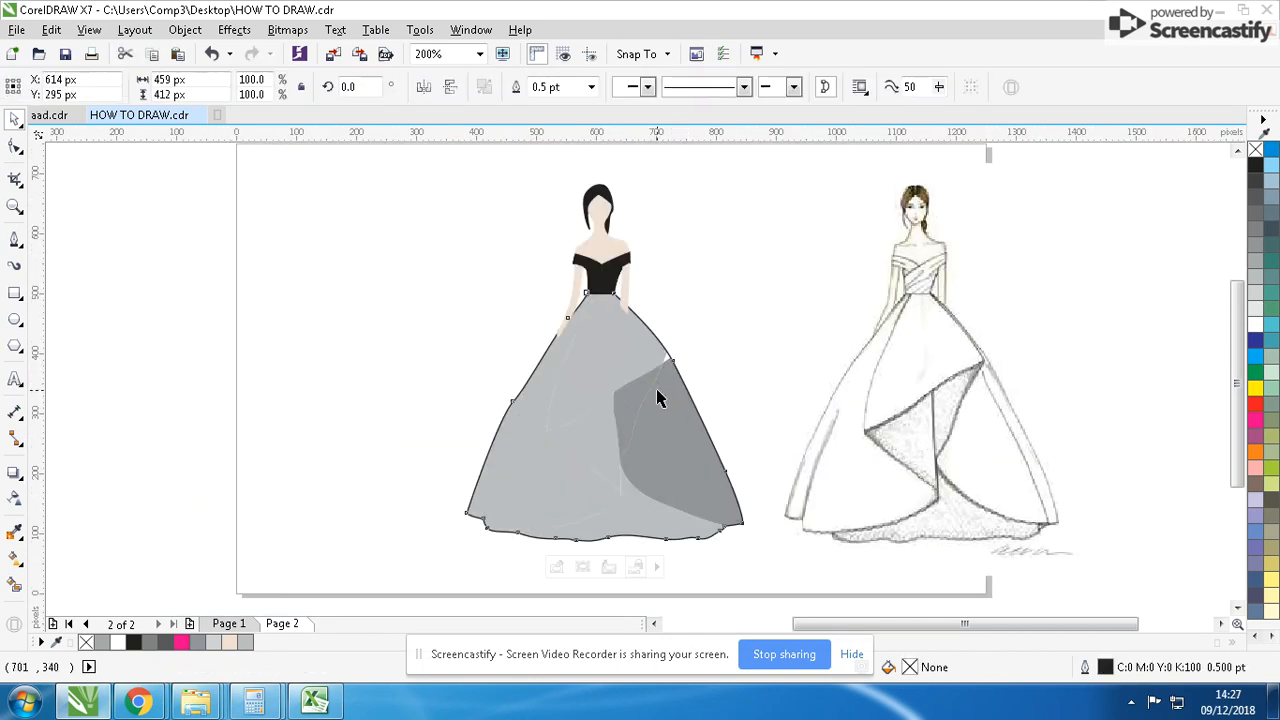
key(ctrl+v)
click(715, 340)
- Reshape the upper front panel by moving its corner node onto the drape tip at the skirt edge to close the white gap
scroll(688, 354, up, 4)
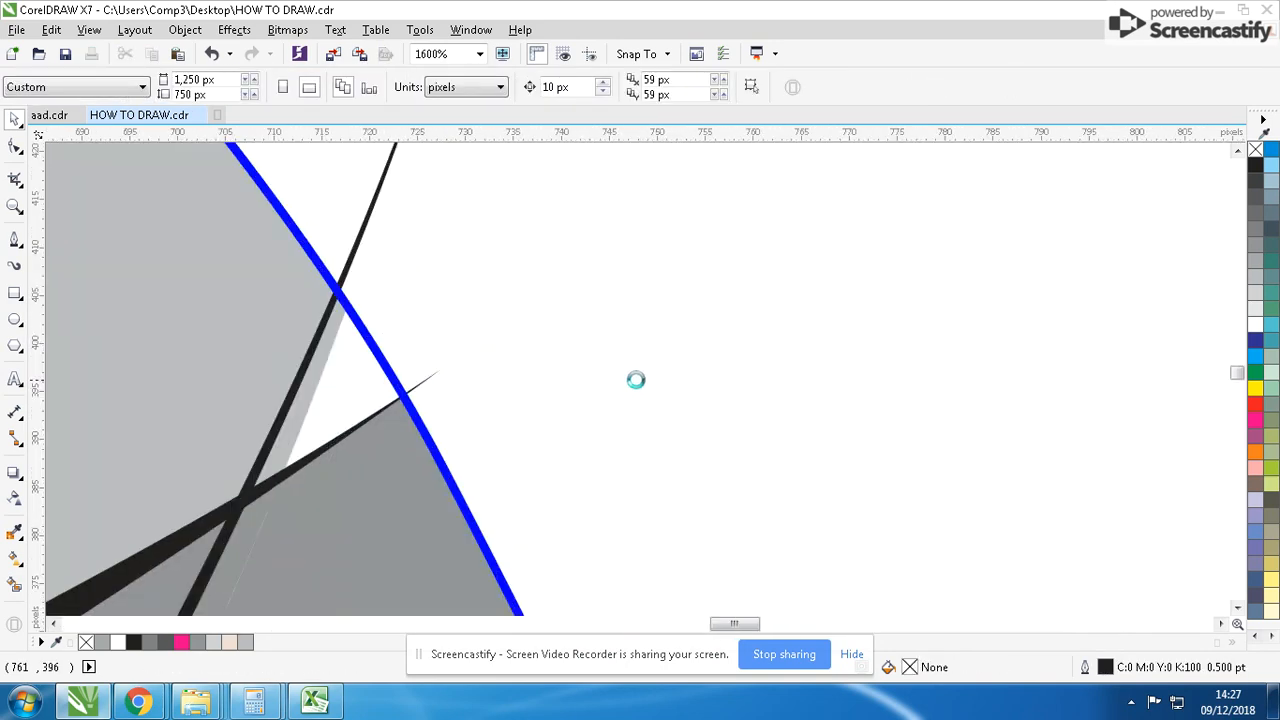
click(15, 146)
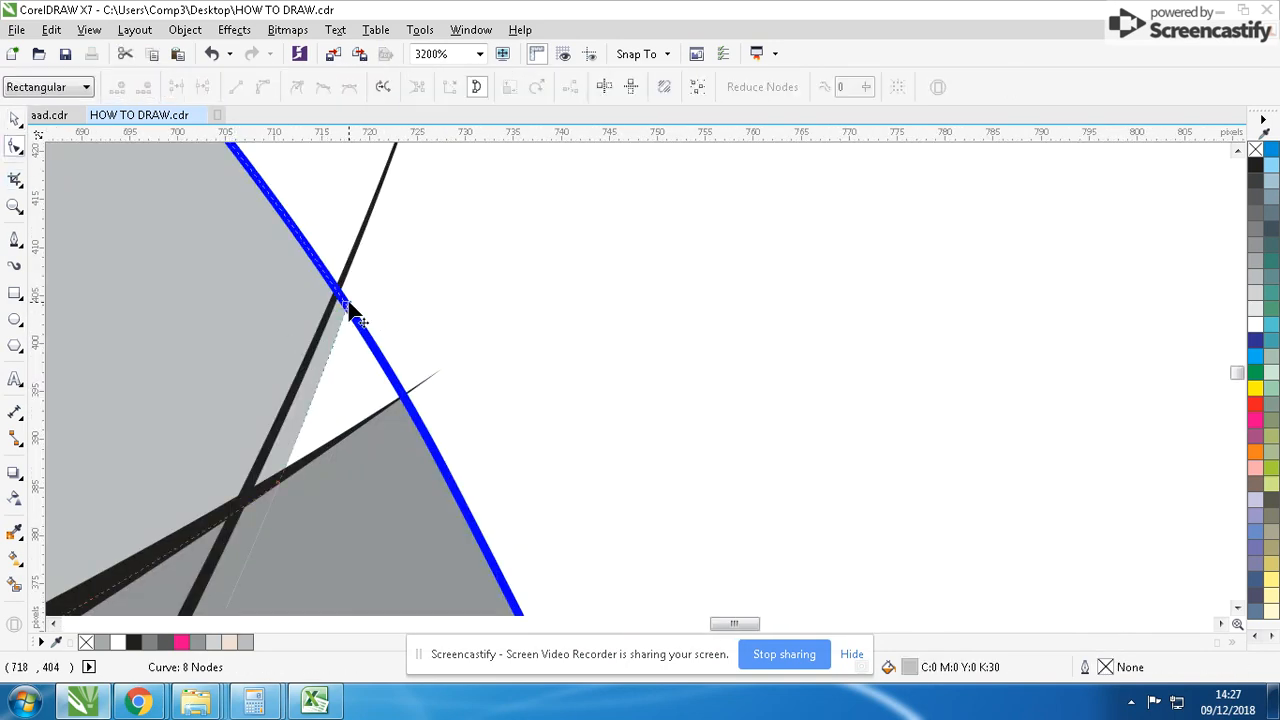
drag(350, 310, 405, 393)
drag(303, 419, 303, 454)
click(15, 118)
scroll(651, 371, down, 5)
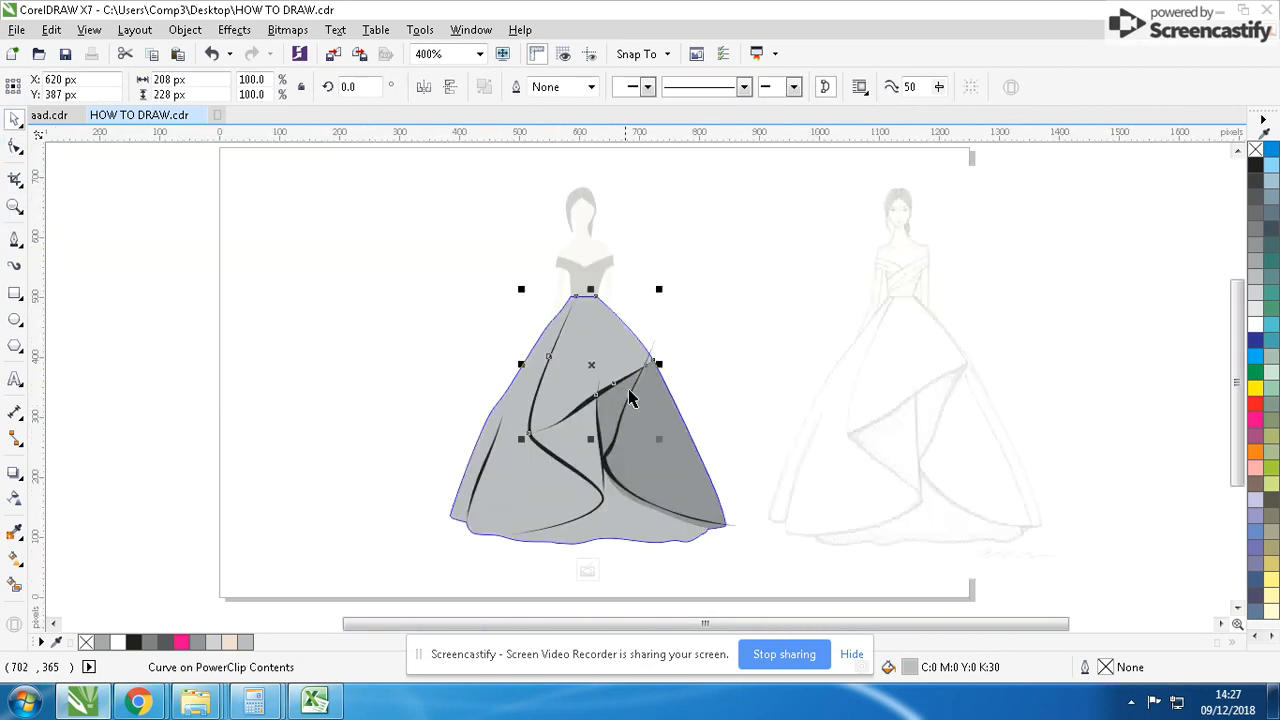
- Apply a linear fountain fill to the upper front panel, running from the waist down to the drape edge
scroll(610, 318, up, 1)
click(610, 318)
scroll(705, 342, up, 1)
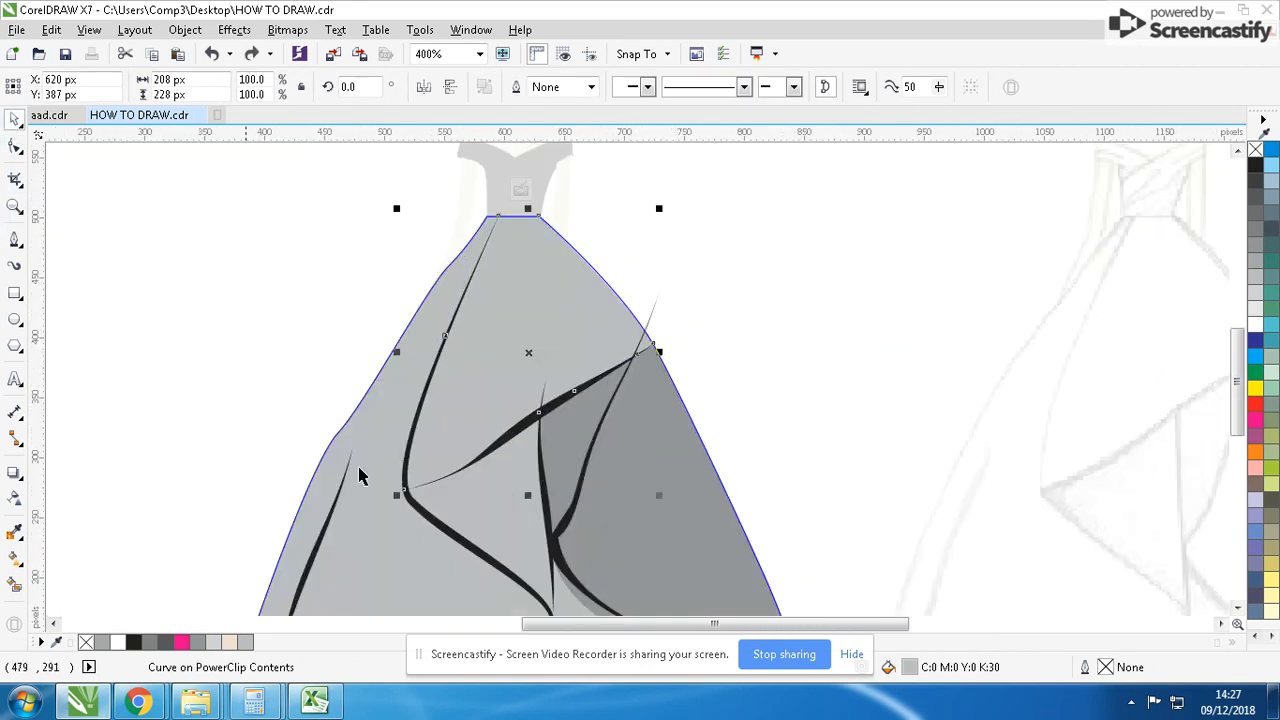
click(15, 560)
drag(503, 244, 548, 448)
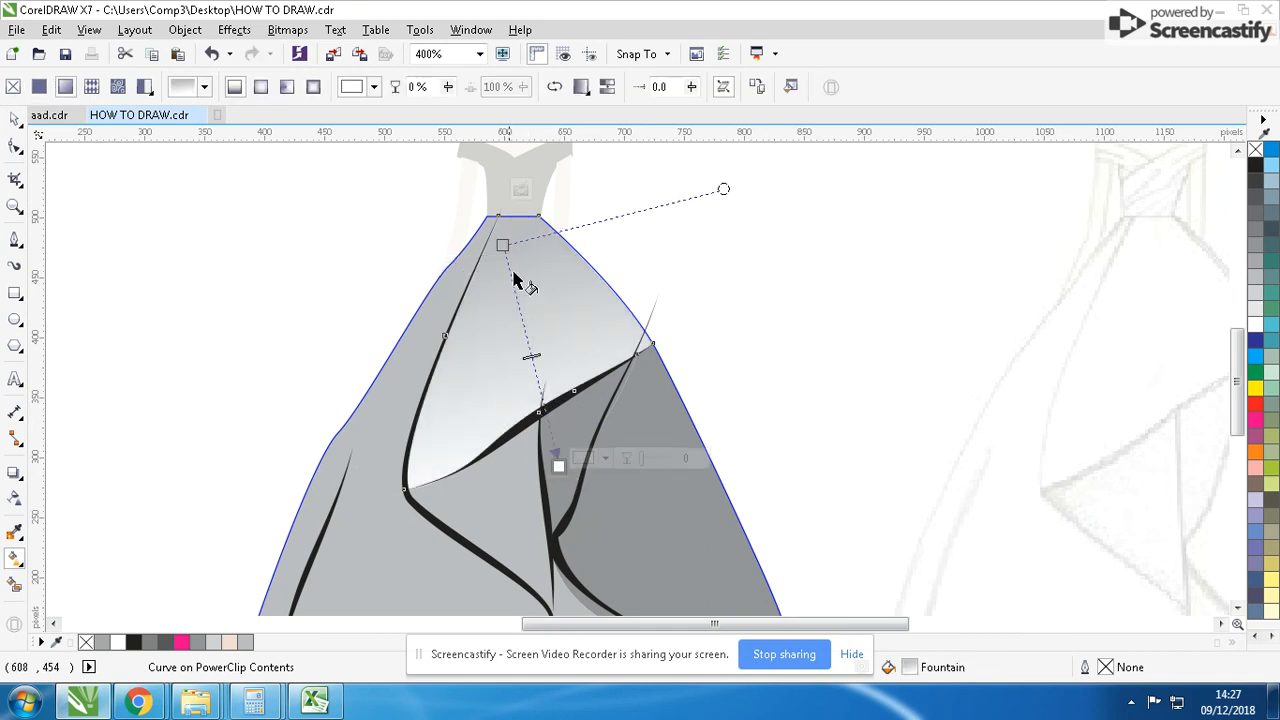
- Set the waist-end colour of the upper front panel's fountain fill to C 0, M 15, Y 5, K 0
click(503, 244)
click(548, 237)
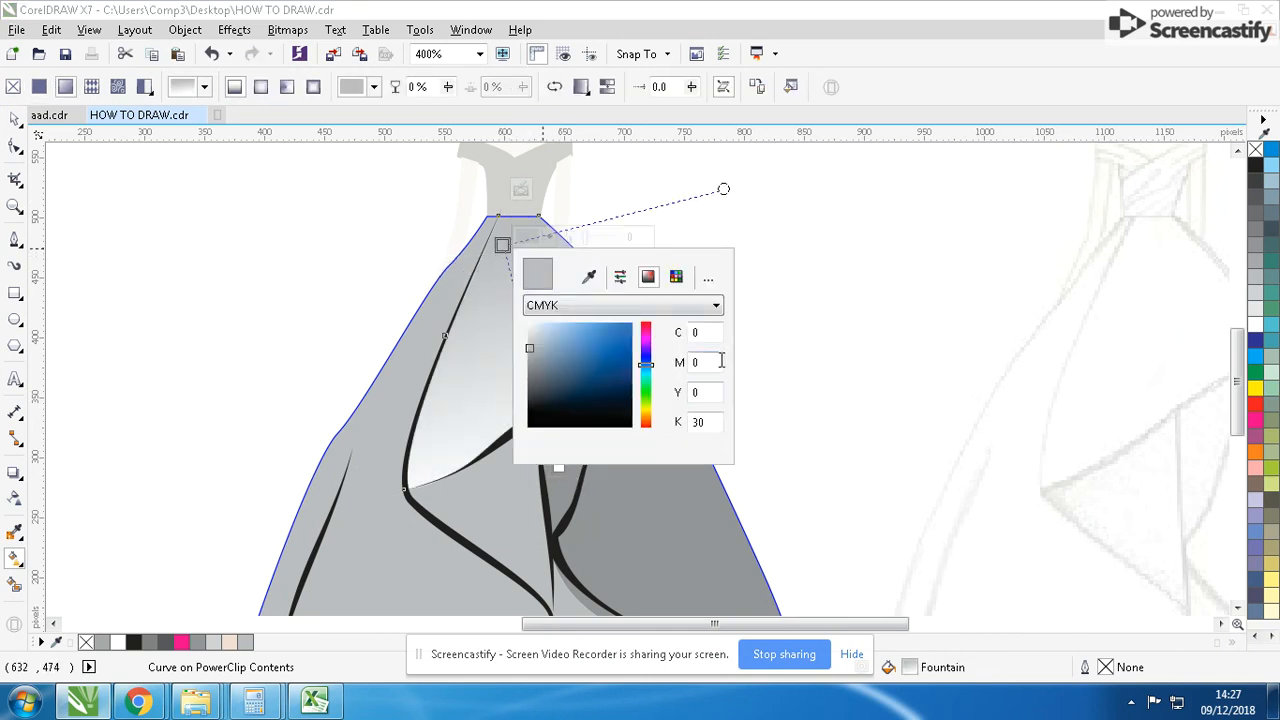
text(15)
key(Tab)
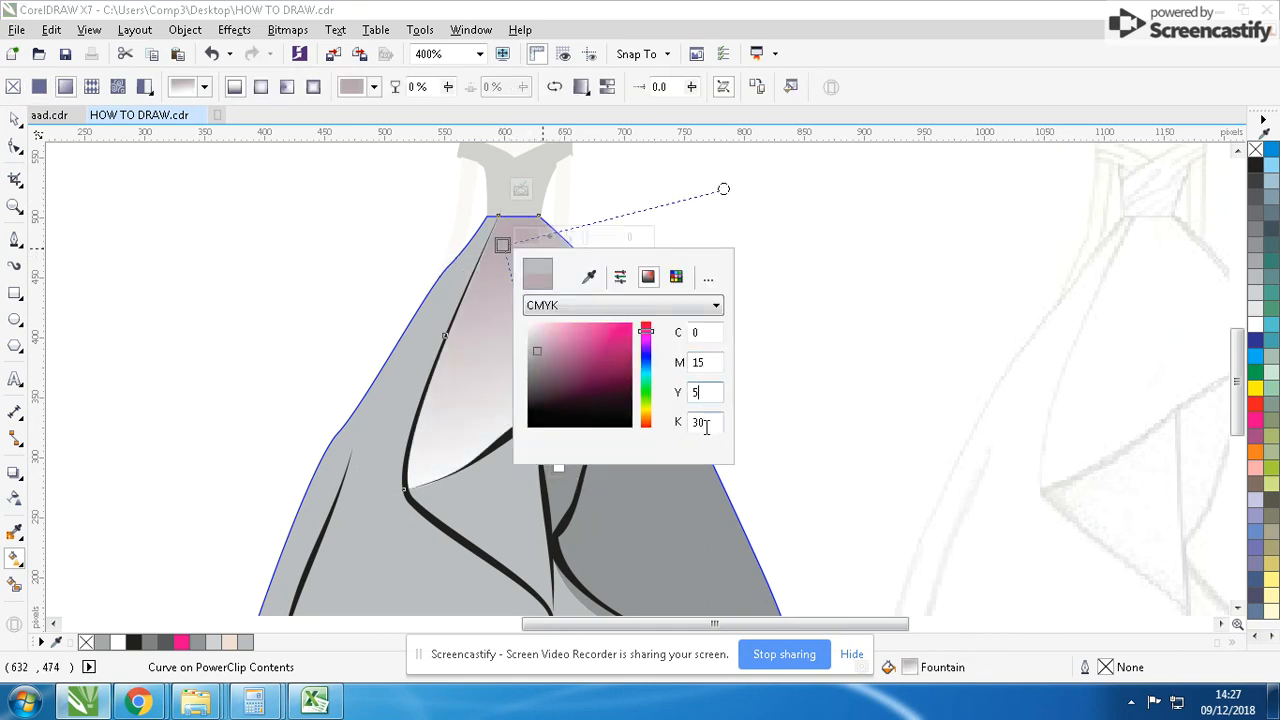
text(5)
click(702, 422)
double_click(706, 425)
text(0)
click(704, 397)
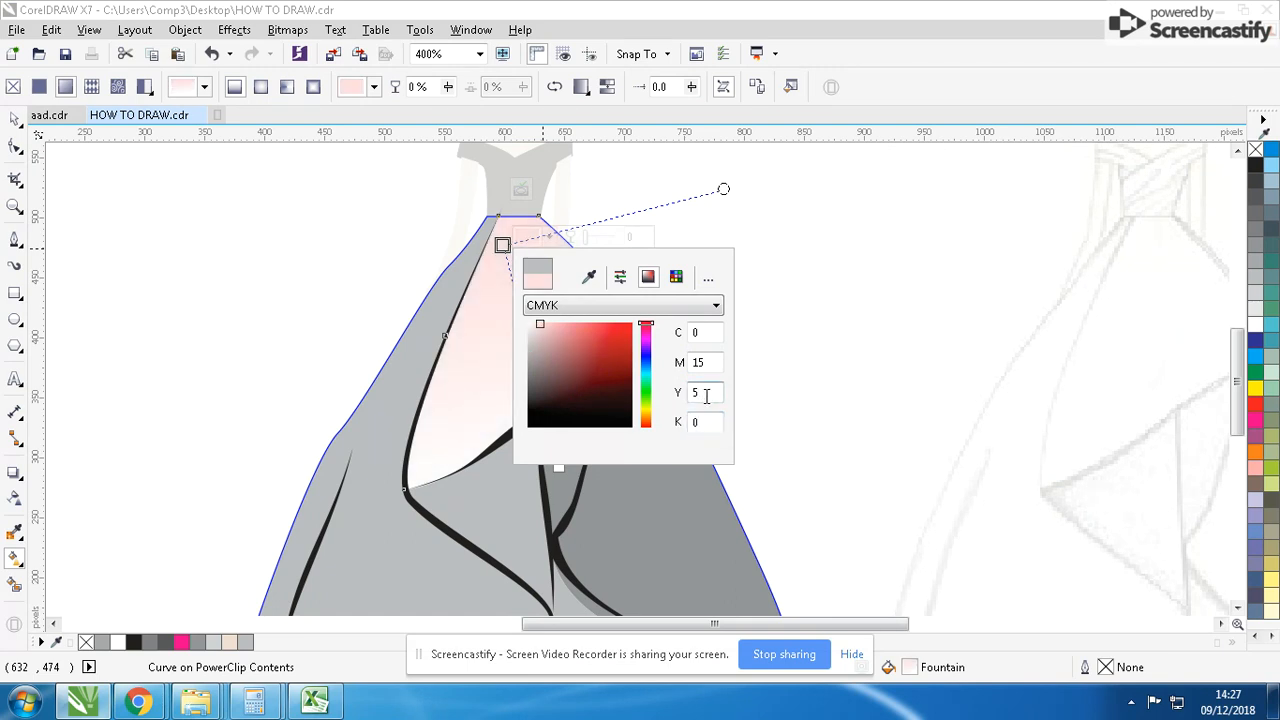
click(823, 374)
- Copy the upper front panel's pink gradient onto all the other skirt panels with the Attributes Eyedropper
click(14, 535)
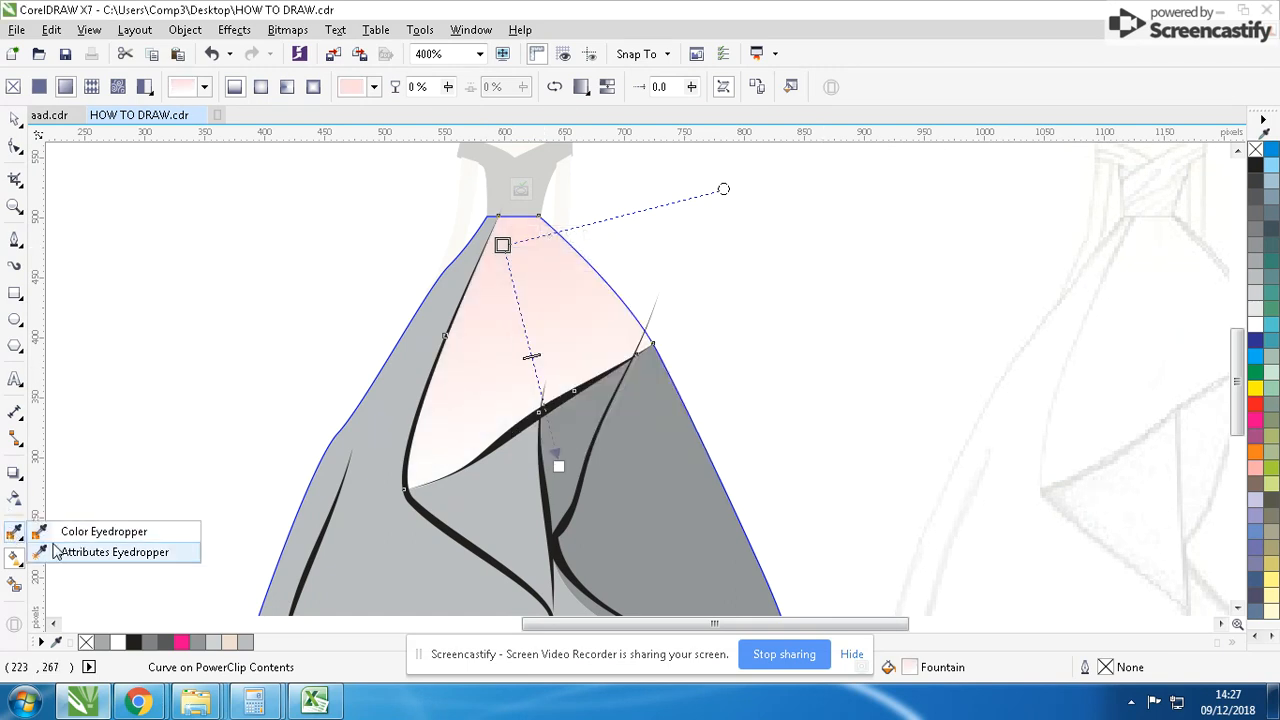
click(90, 551)
click(404, 373)
key(space)
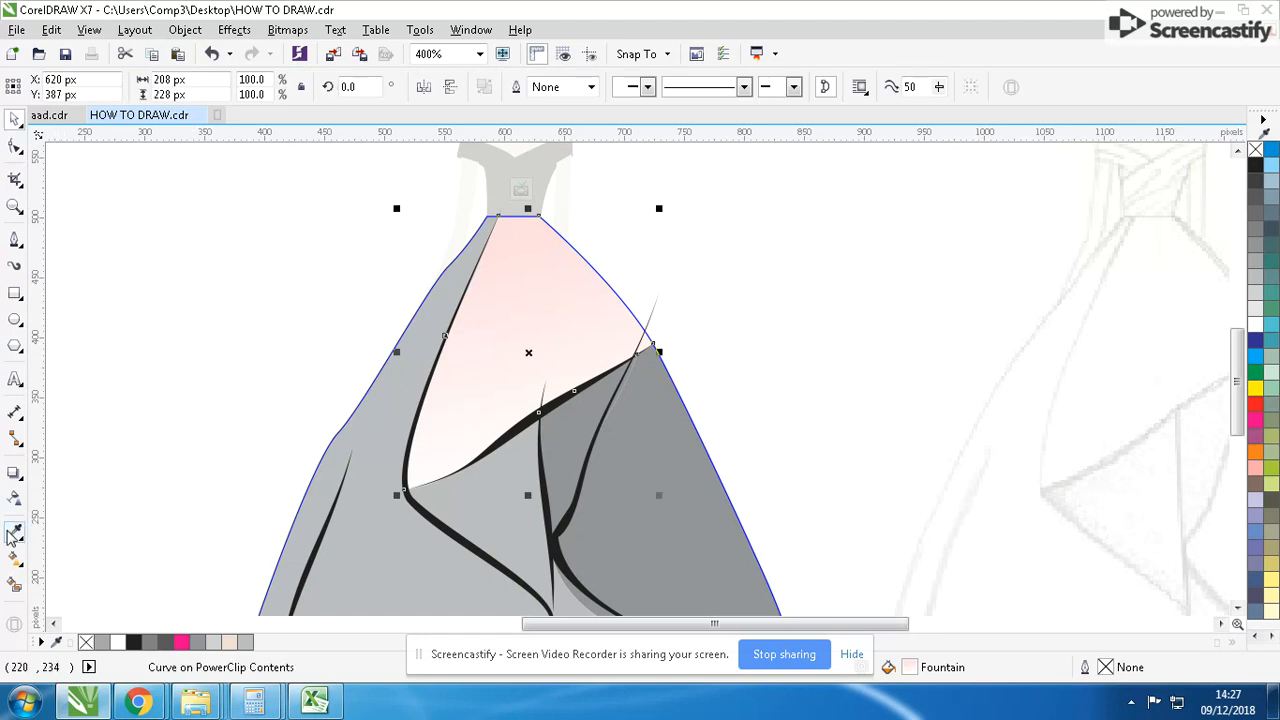
click(14, 534)
click(487, 361)
click(400, 394)
scroll(432, 449, down, 2)
click(654, 397)
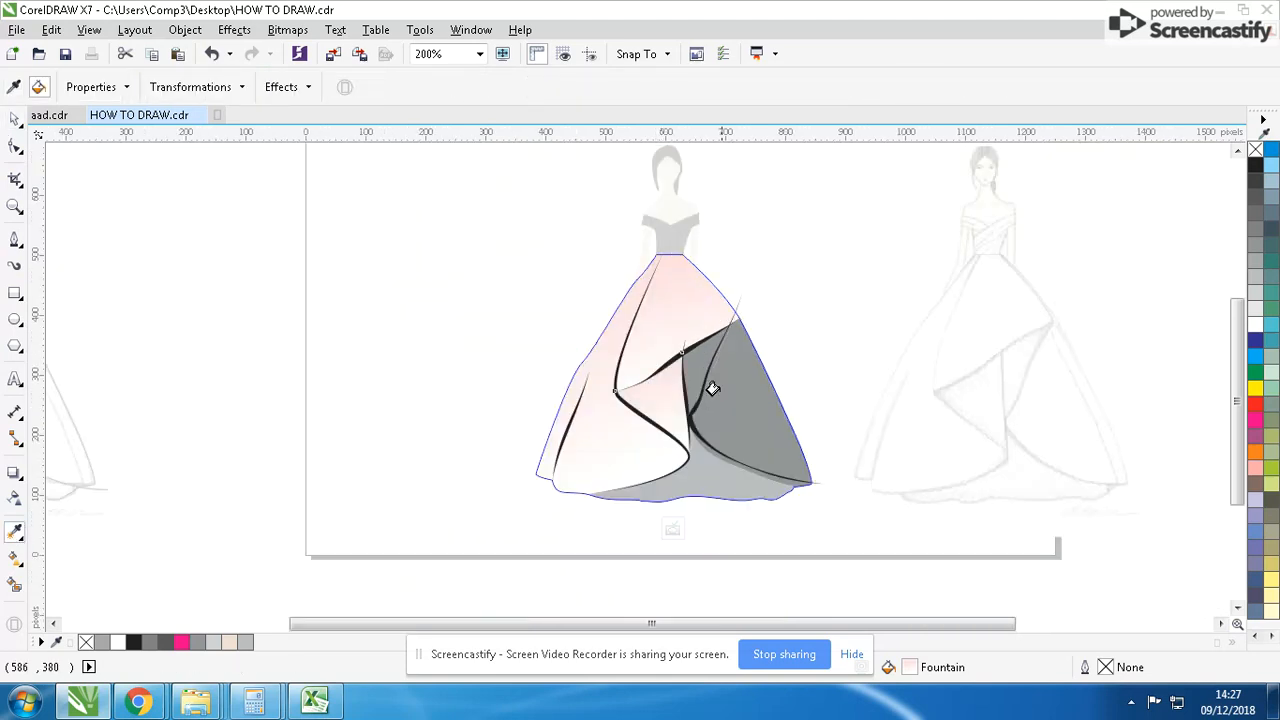
click(703, 361)
click(747, 375)
click(690, 466)
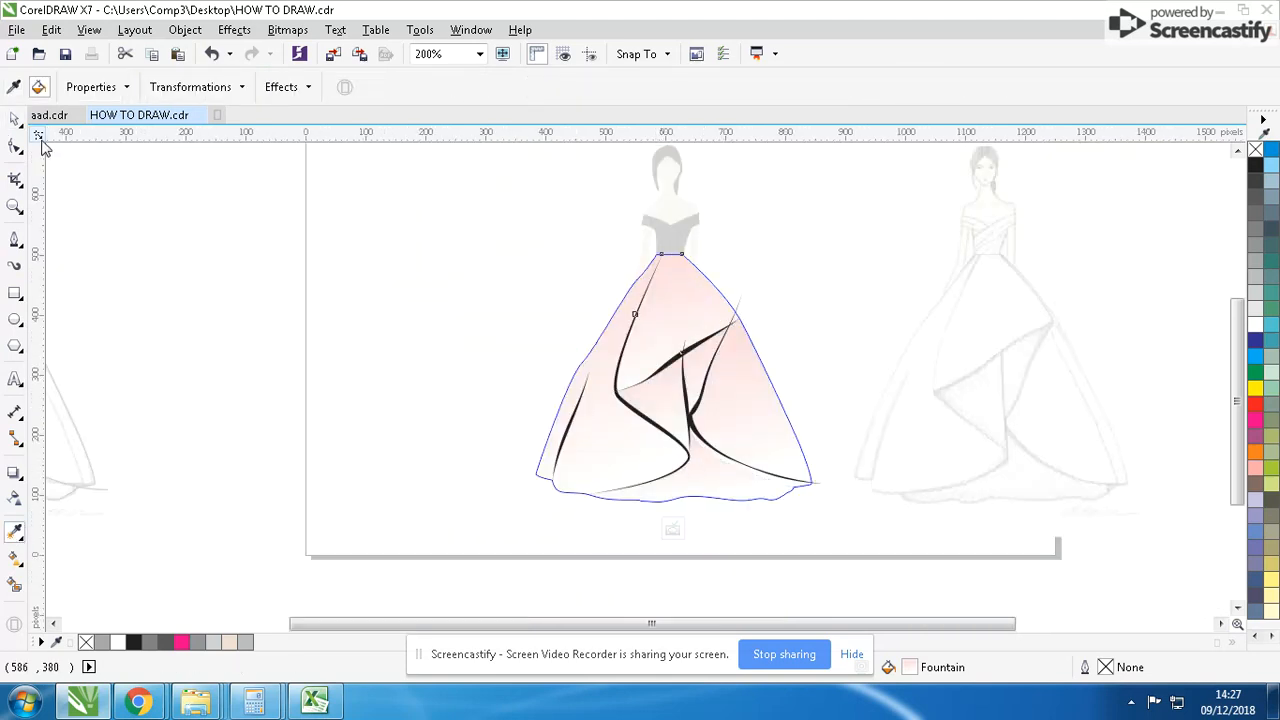
click(14, 120)
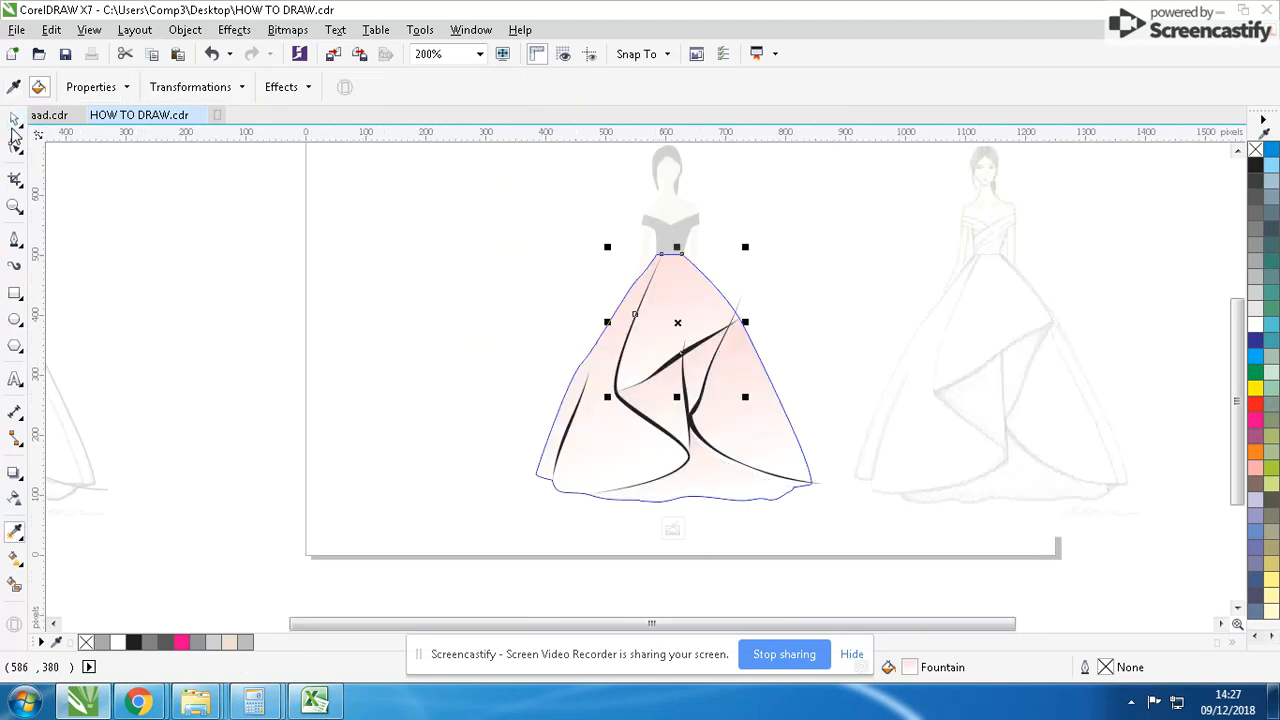
click(616, 410)
drag(850, 283, 545, 505)
click(729, 329)
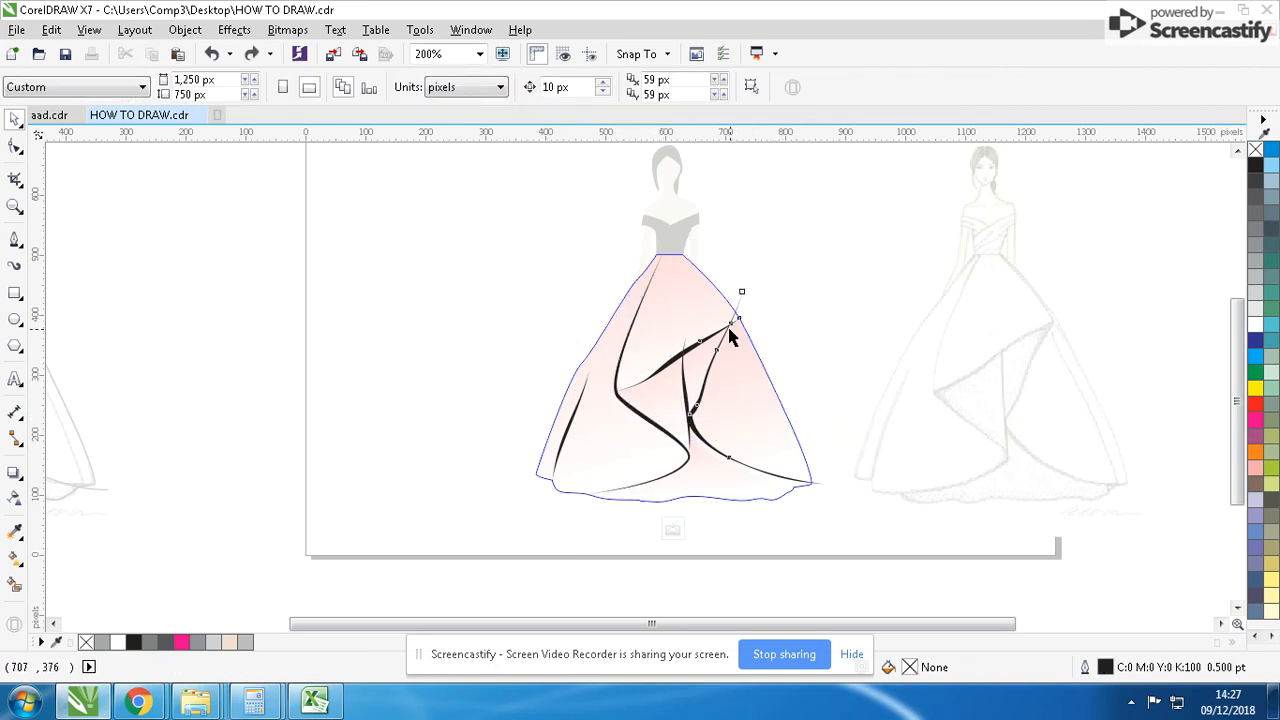
scroll(729, 332, up, 3)
key(ctrl+z)
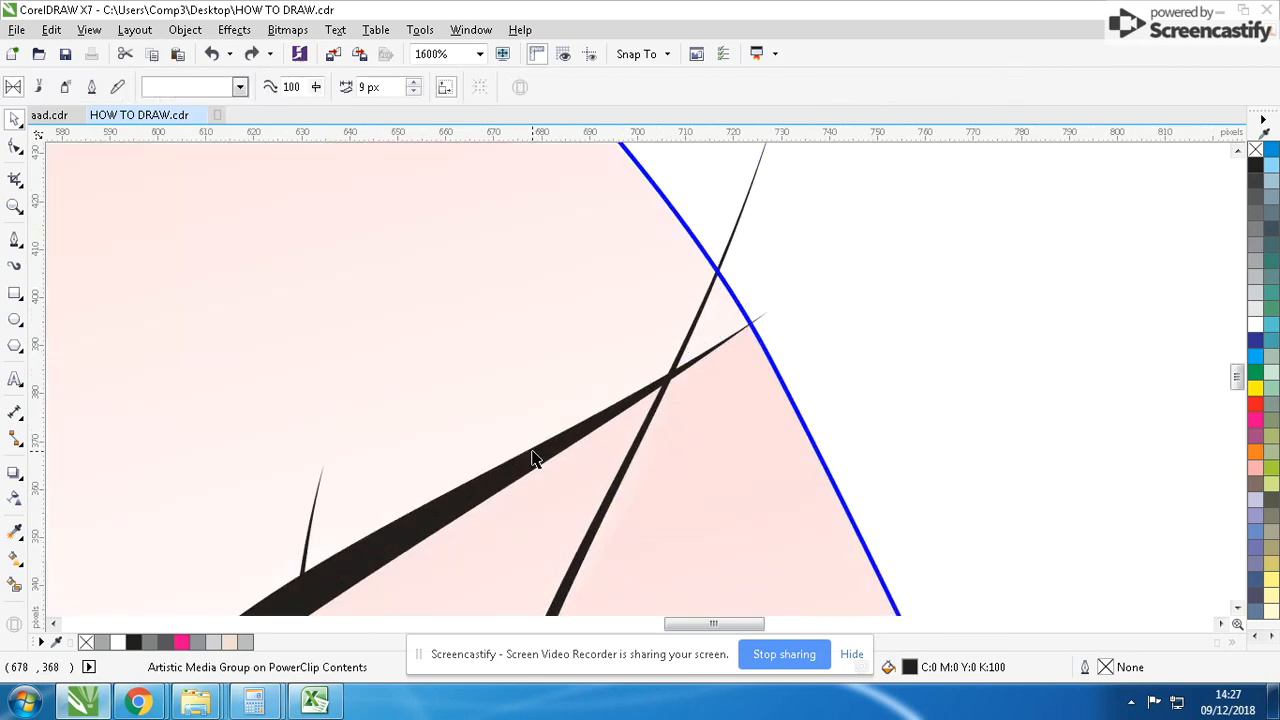
- Select all the tapered fold strokes and give them a pink C:0 M:40 Y:20 K:0 fill and a matching 1.0 pt outline
shift+click(533, 457)
scroll(545, 460, down, 2)
scroll(603, 443, up, 2)
shift+click(668, 411)
scroll(590, 410, down, 2)
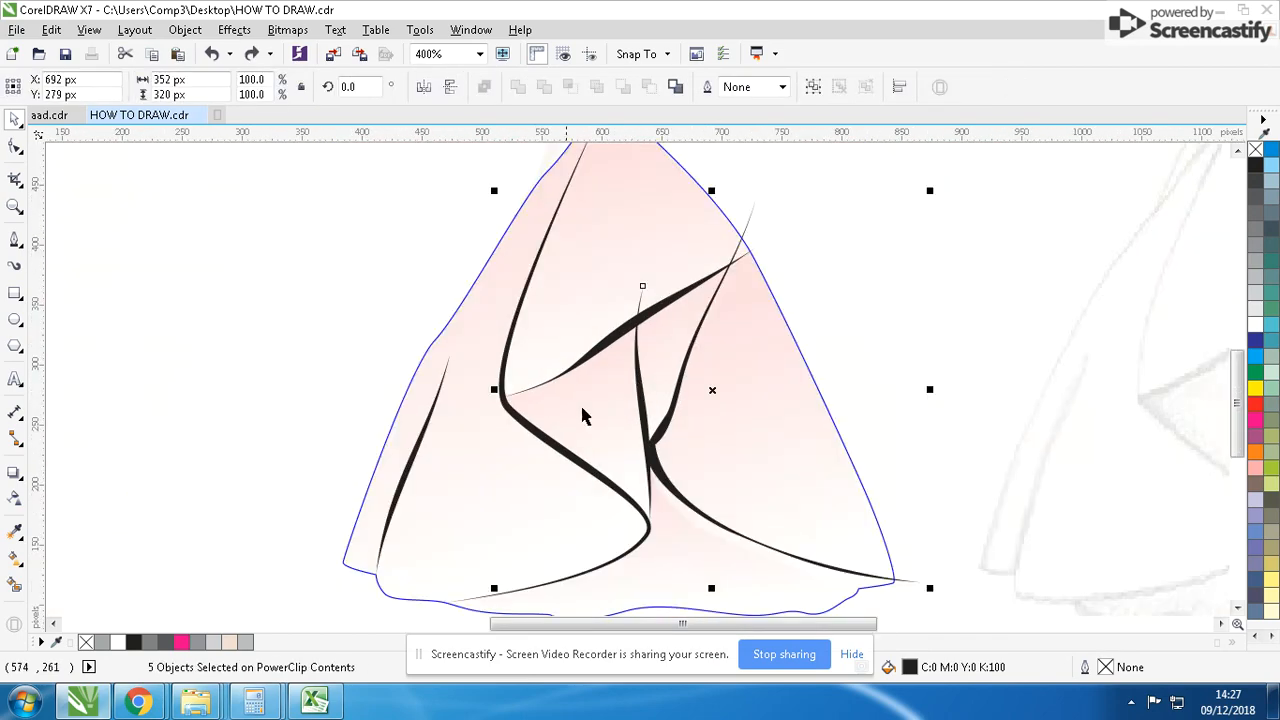
scroll(523, 431, up, 1)
shift+click(650, 366)
shift+click(426, 425)
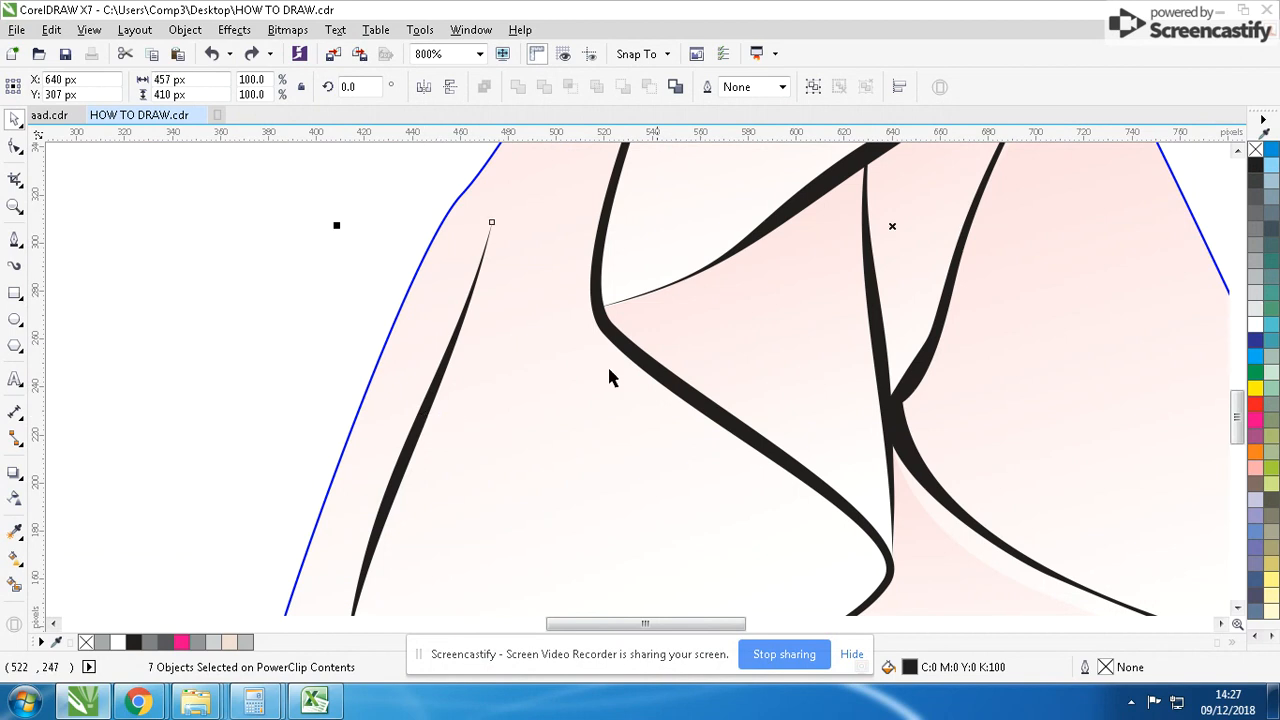
scroll(608, 369, down, 2)
key(ctrl+z)
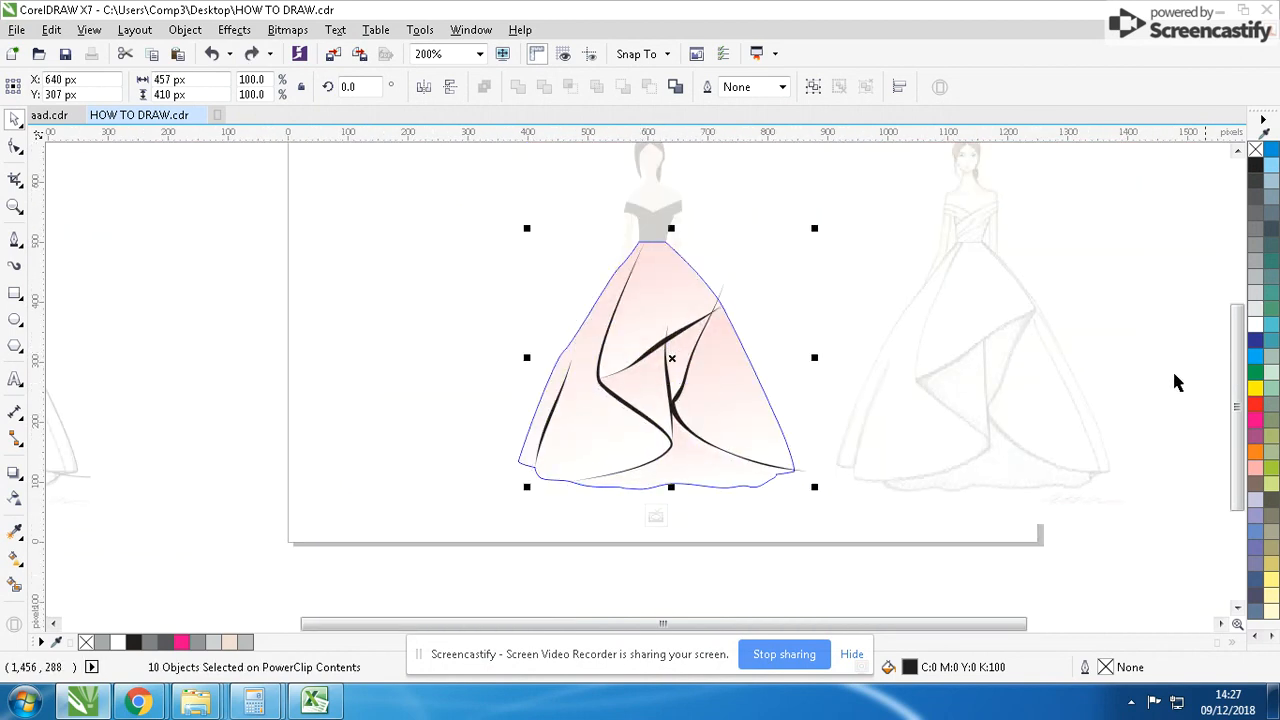
click(1257, 467)
right_click(1257, 467)
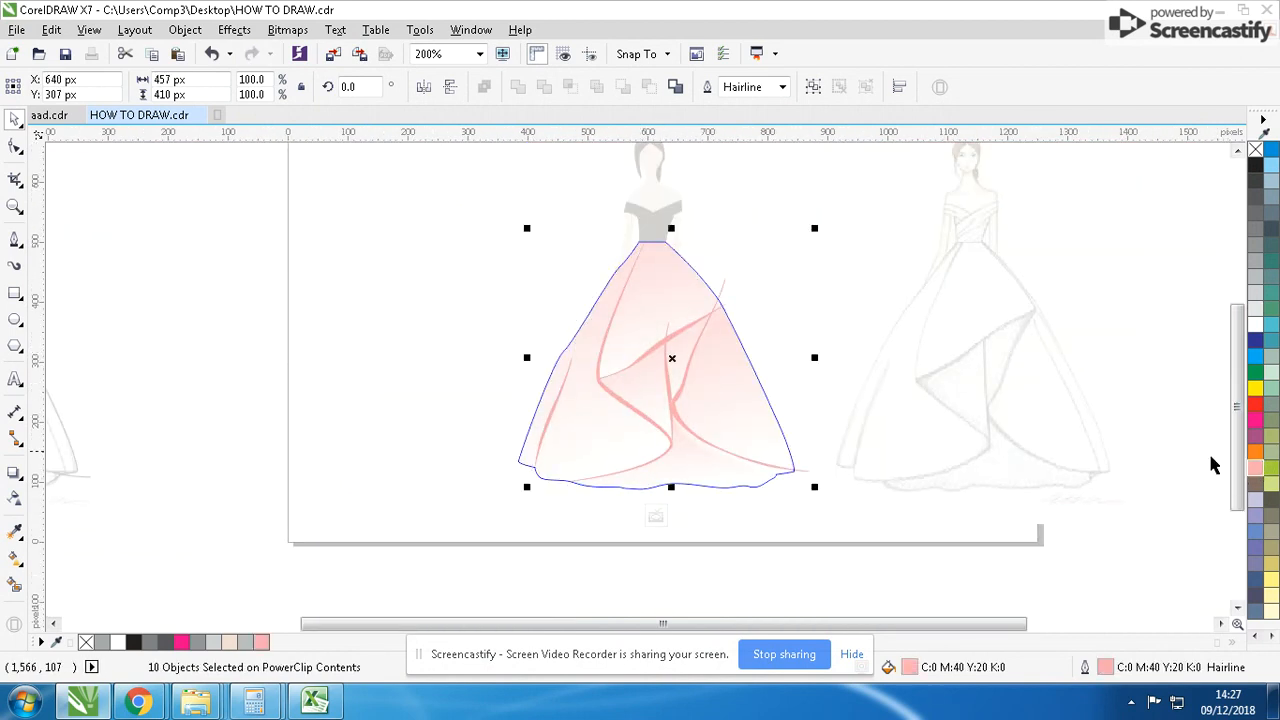
click(782, 86)
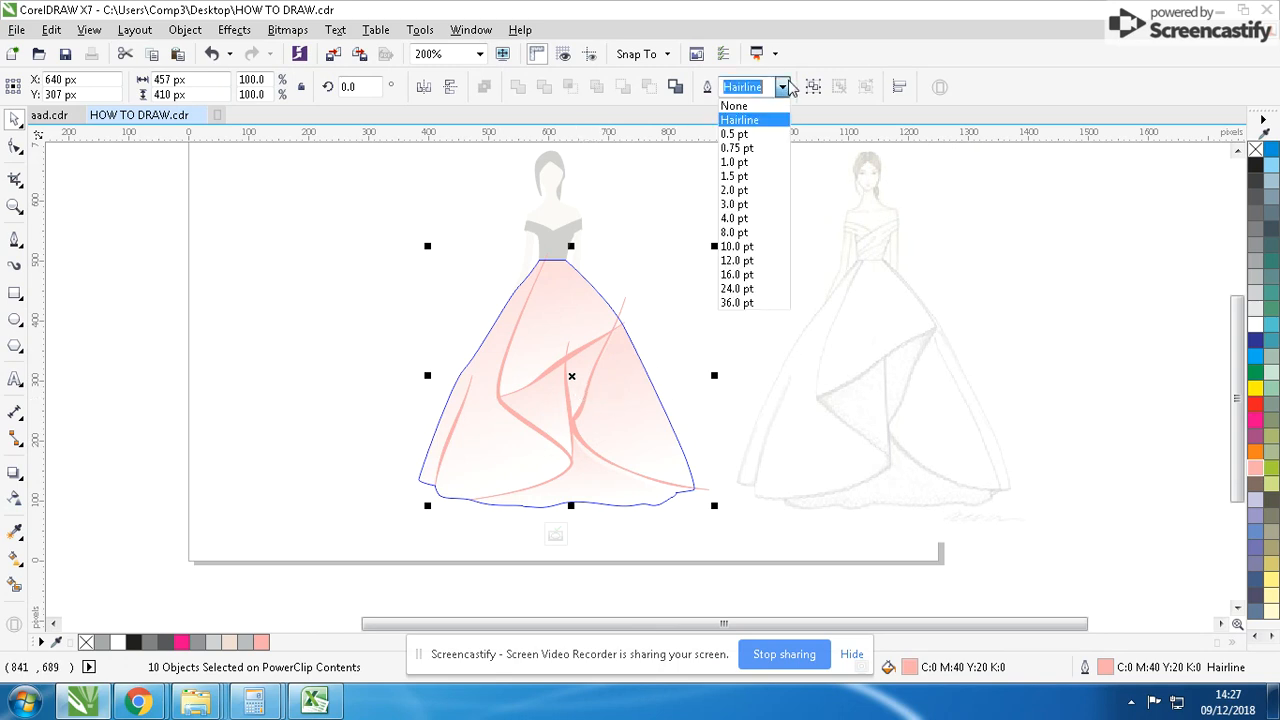
click(740, 162)
- Convert the selected fold strokes to a 200 dpi CMYK bitmap with a transparent background and no anti-aliasing
click(287, 29)
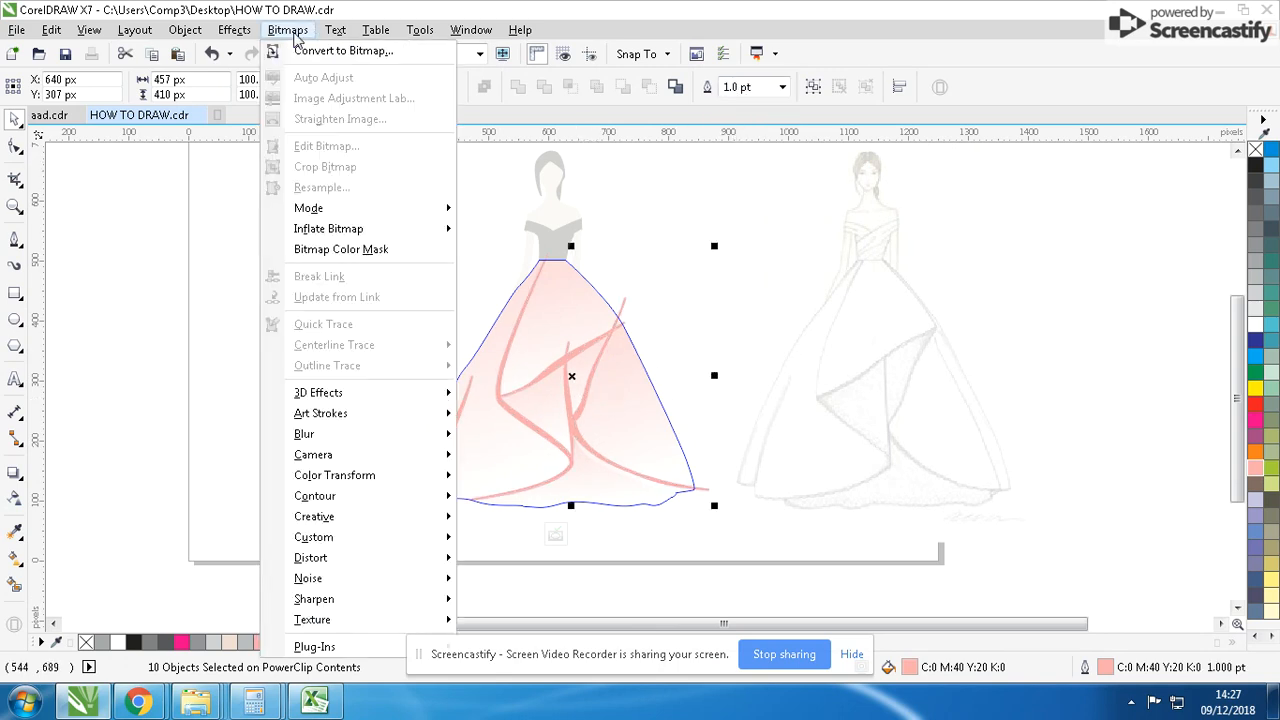
click(352, 50)
click(581, 402)
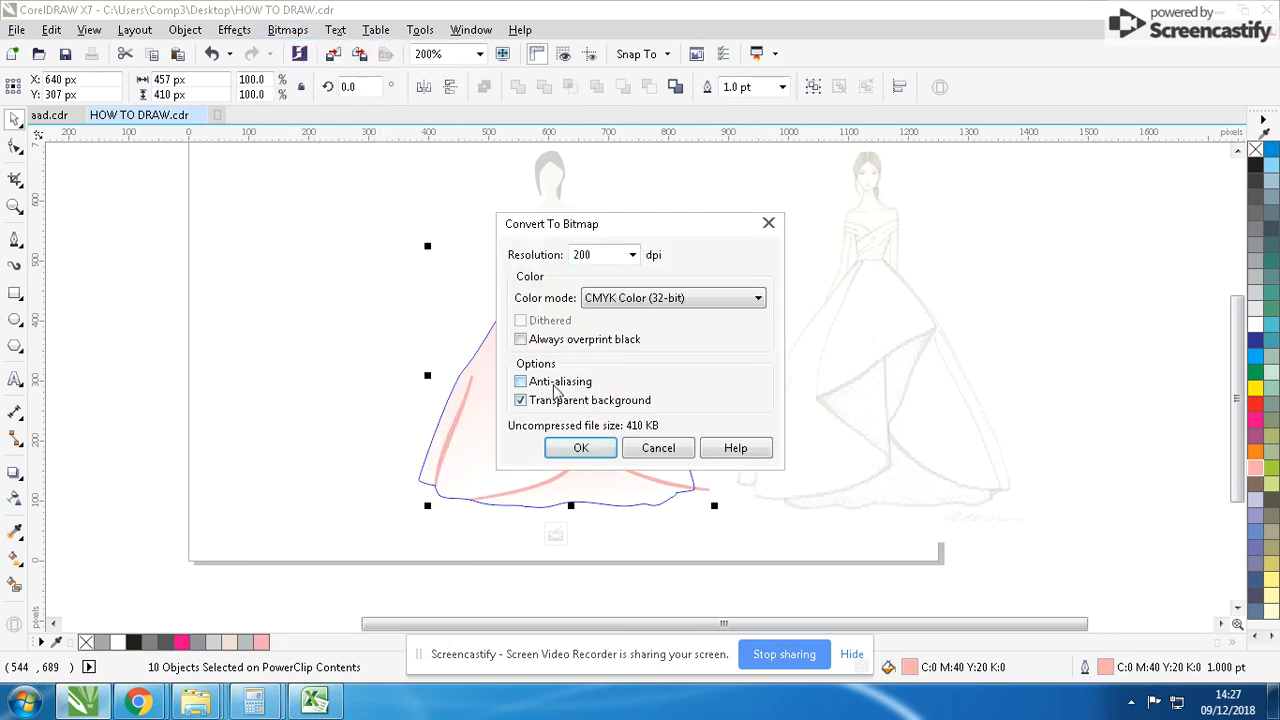
click(581, 447)
- Apply a Gaussian Blur to the fold bitmap with the radius raised slightly above 2.0 pixels
scroll(583, 384, up, 1)
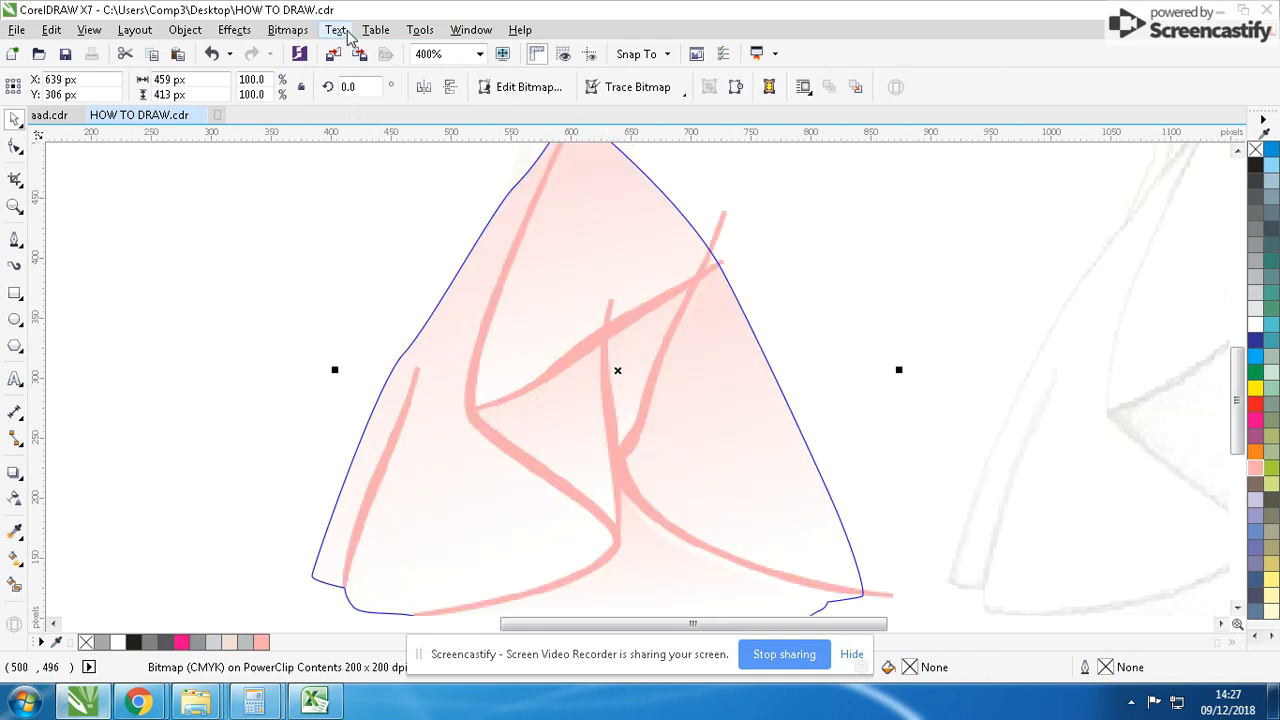
click(287, 29)
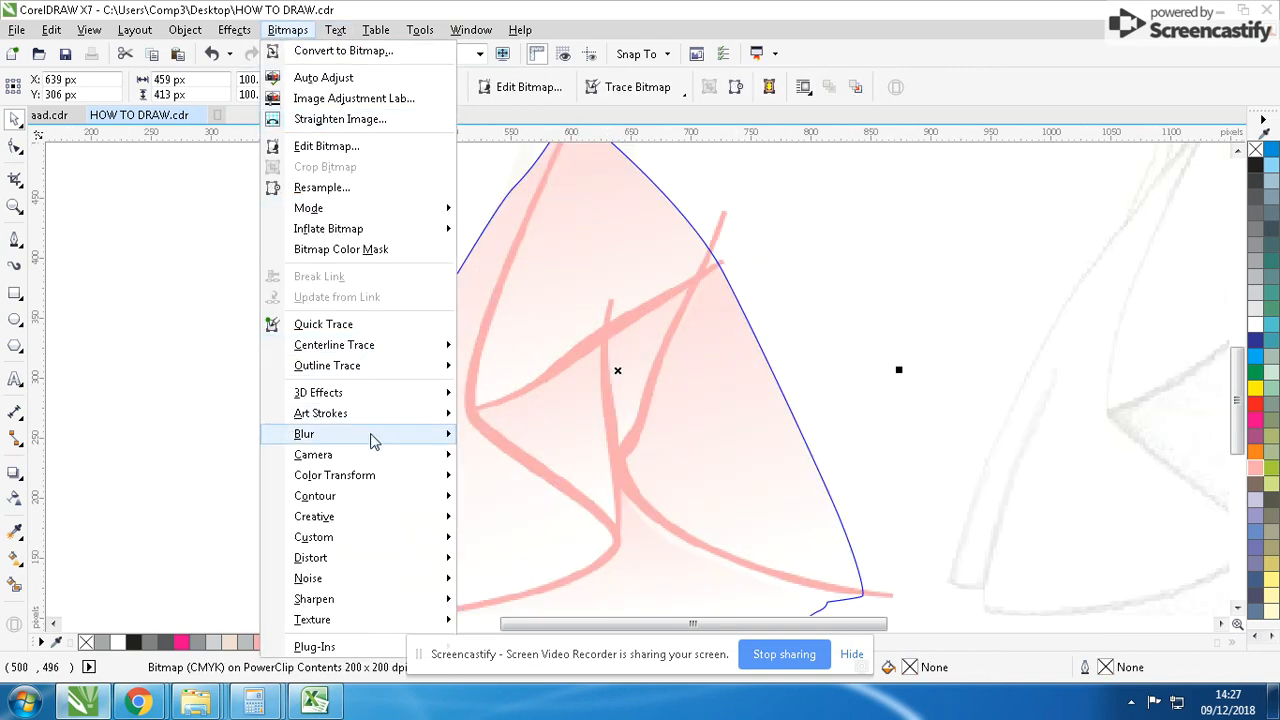
mouse_move(371, 434)
click(527, 455)
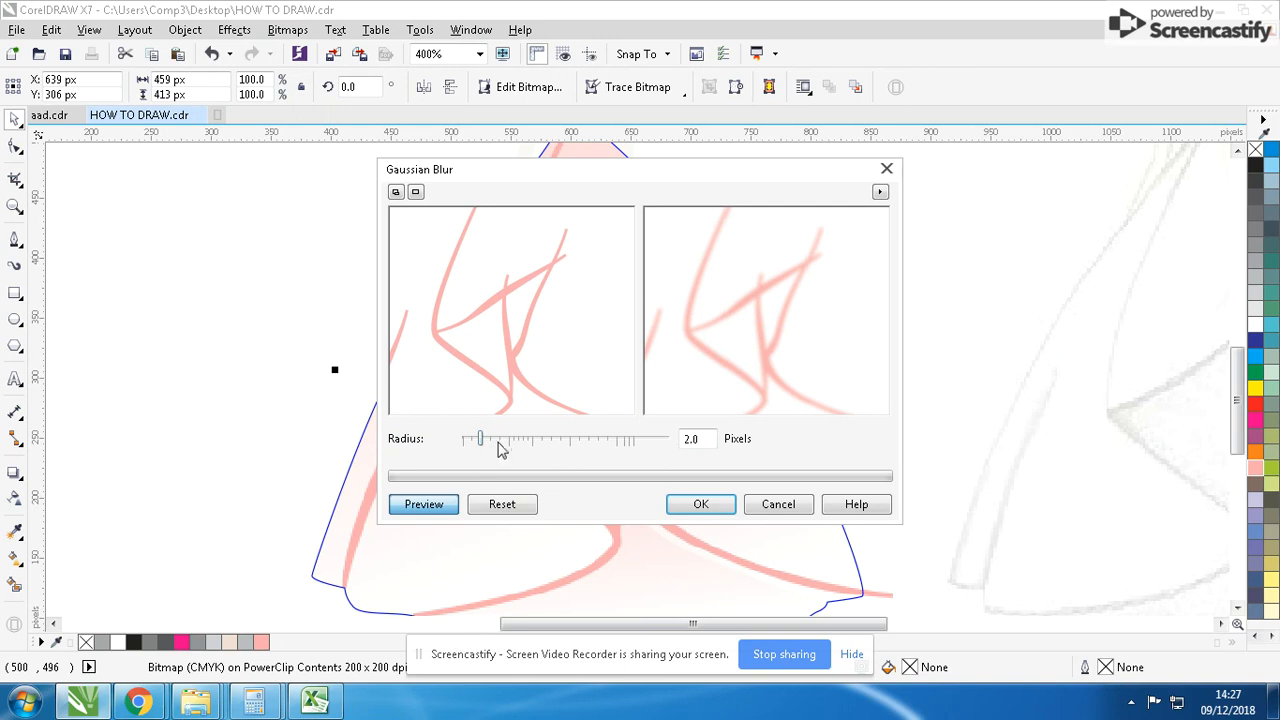
drag(481, 440, 497, 442)
click(700, 502)
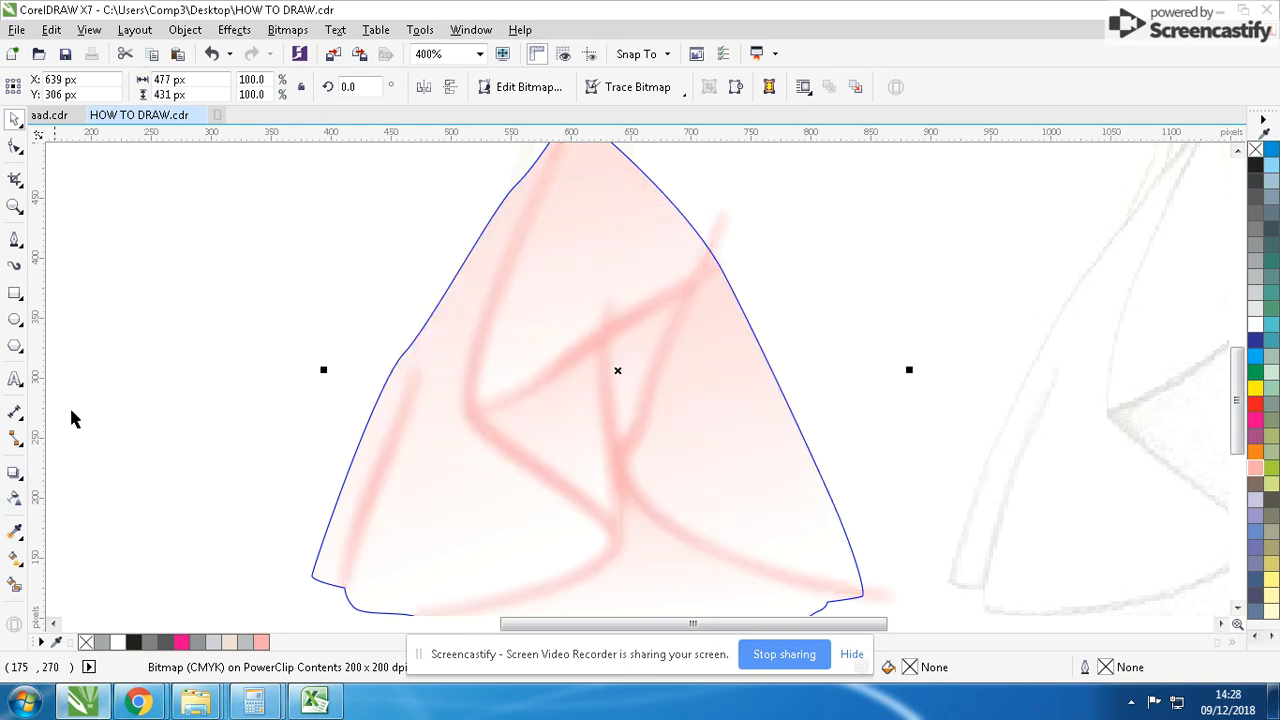
- Apply a uniform transparency of 50 to the blurred fold bitmap and finish editing the skirt PowerClip
click(15, 497)
click(40, 87)
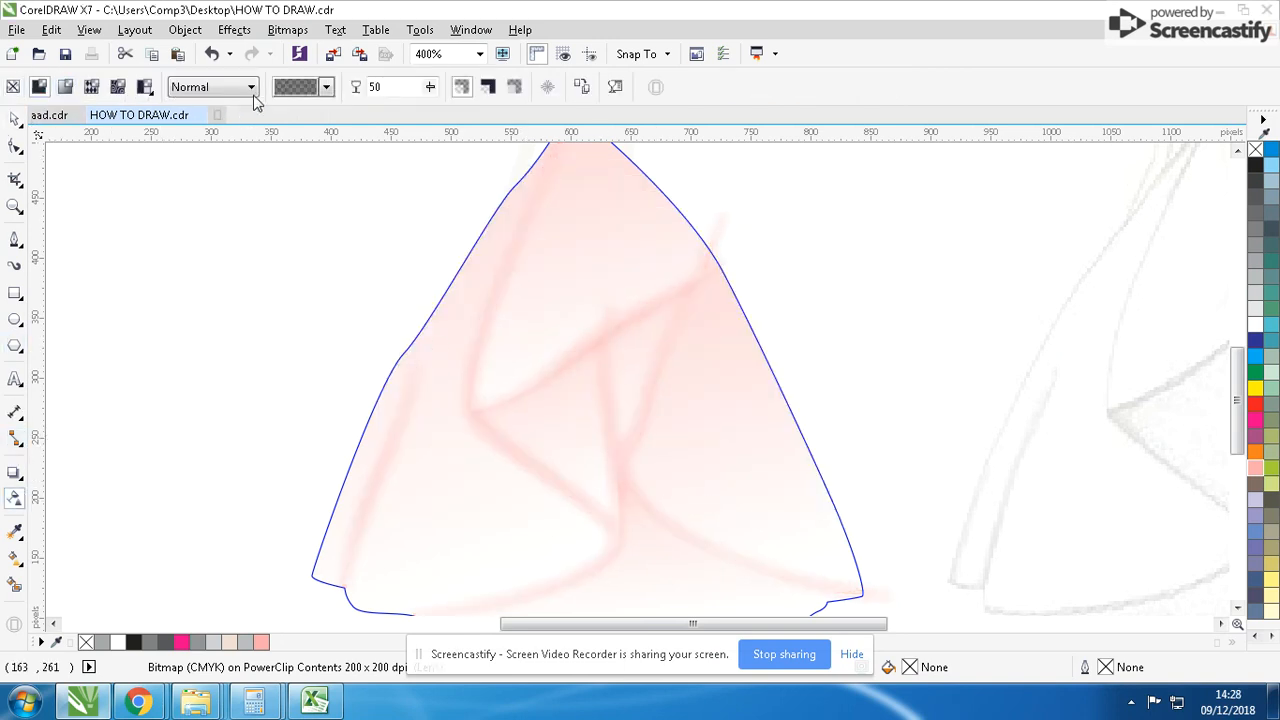
click(15, 119)
scroll(488, 252, down, 1)
ctrl+click(951, 346)
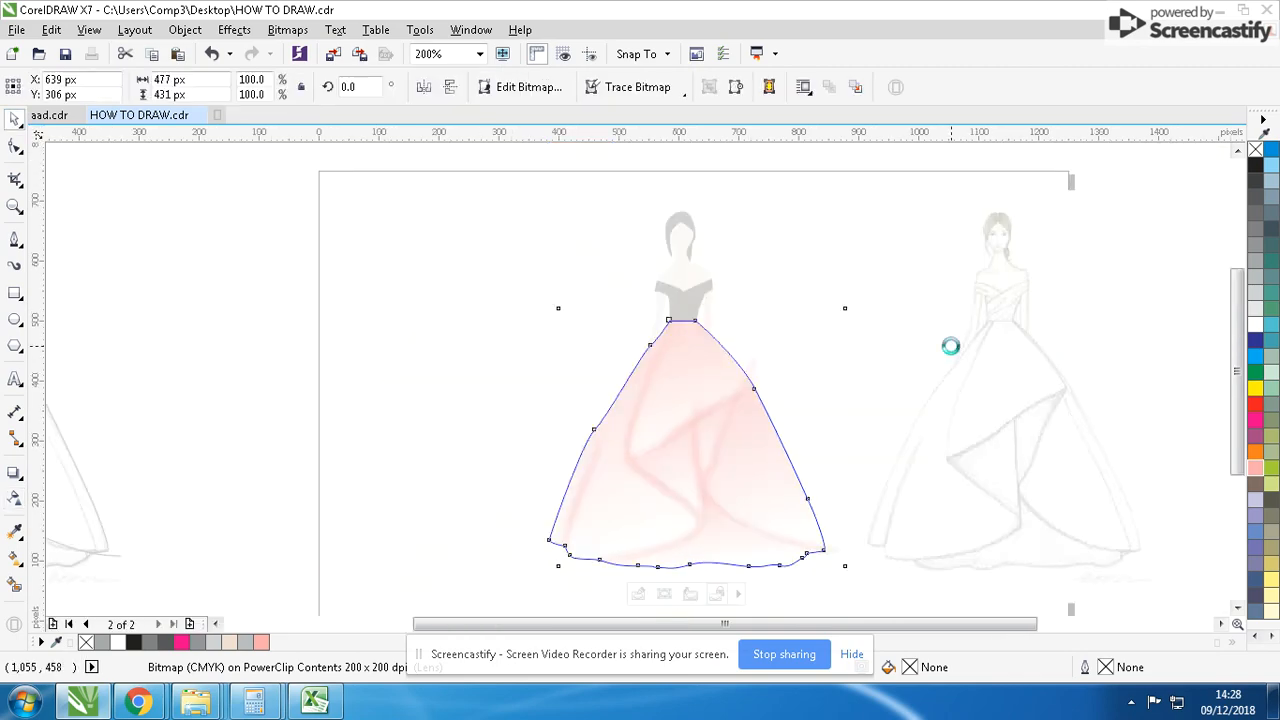
- Remove the black outline from the skirt PowerClip shape
click(855, 385)
scroll(840, 382, down, 1)
scroll(630, 395, up, 1)
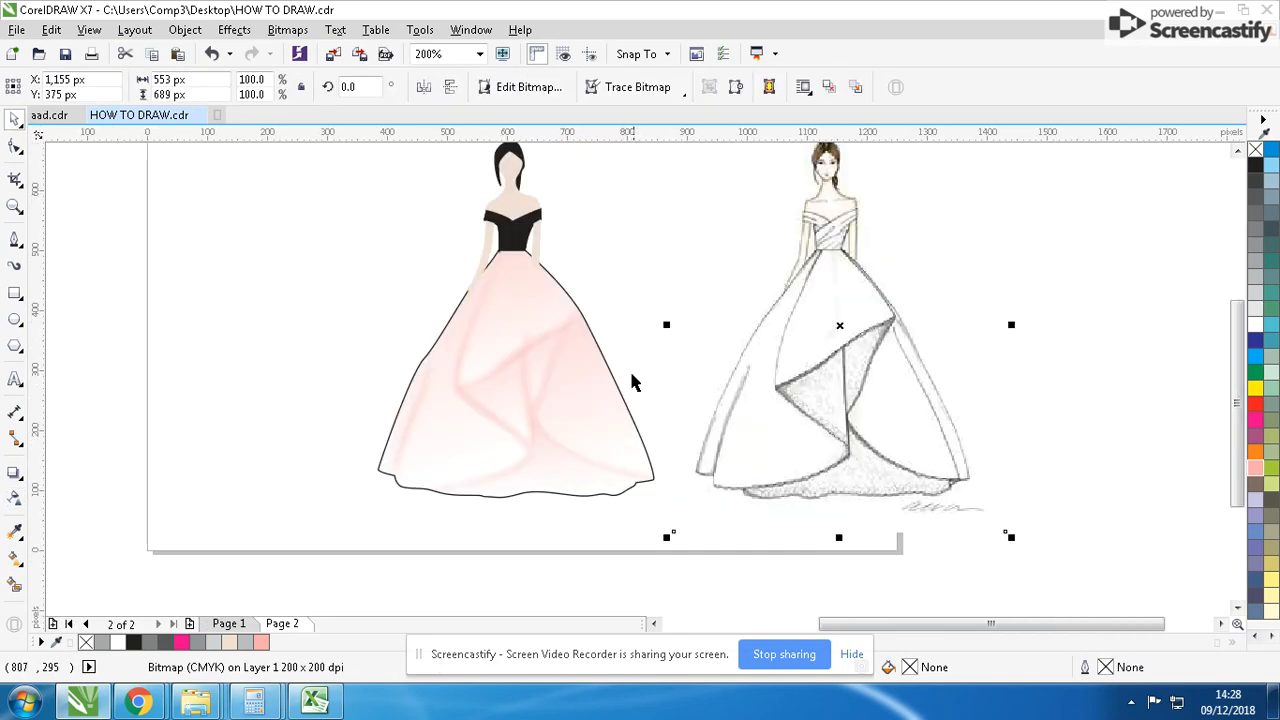
click(596, 396)
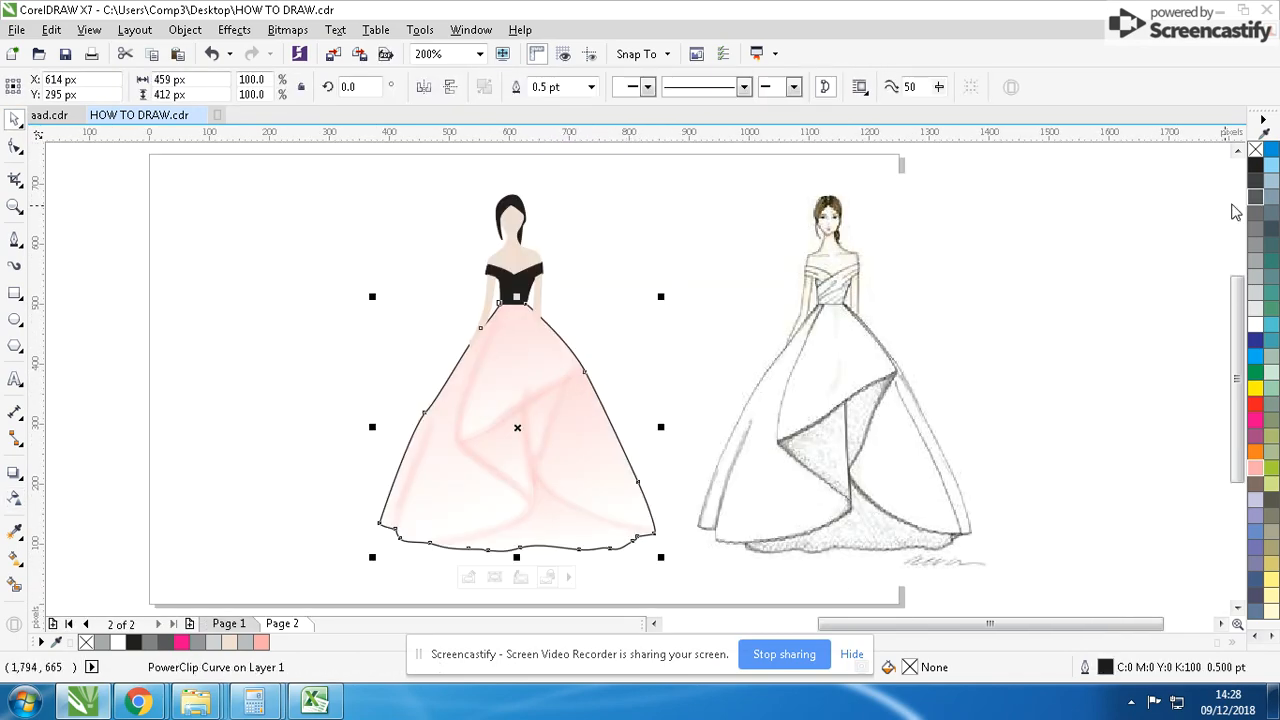
right_click(1256, 150)
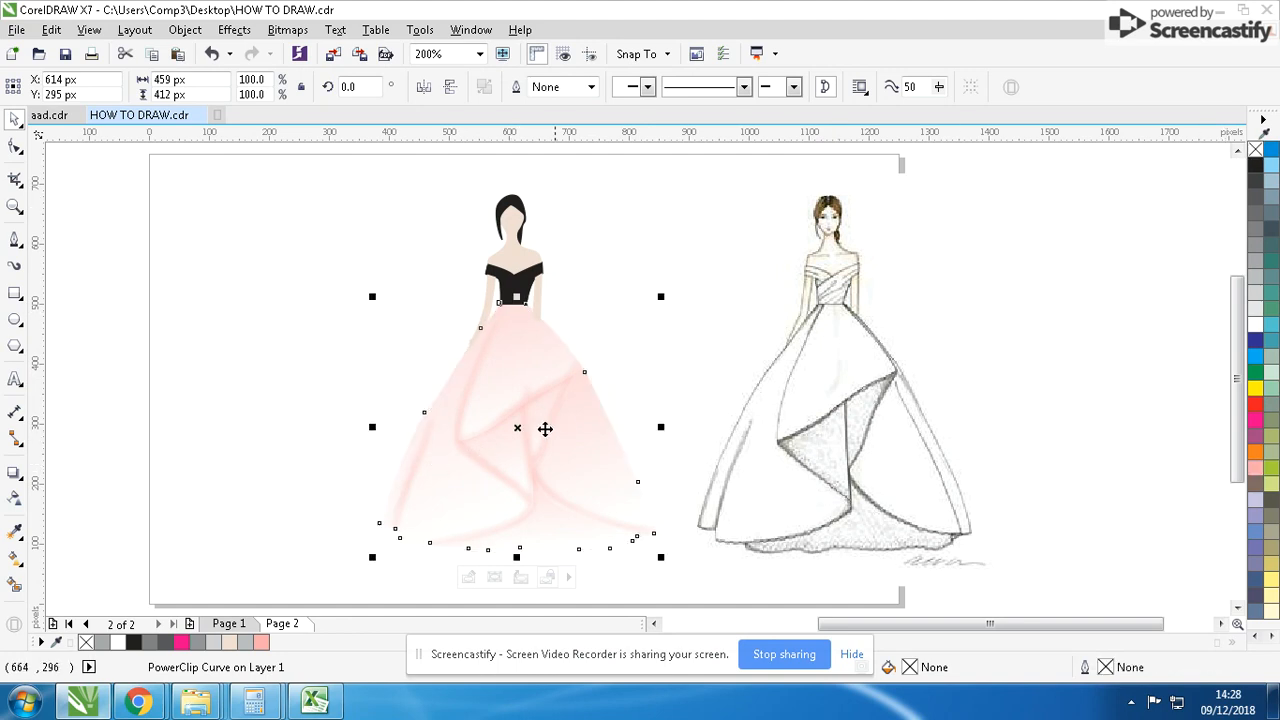
- Set the blurred fold bitmap's uniform transparency to 10 inside the skirt PowerClip and finish editing its contents
ctrl+click(560, 408)
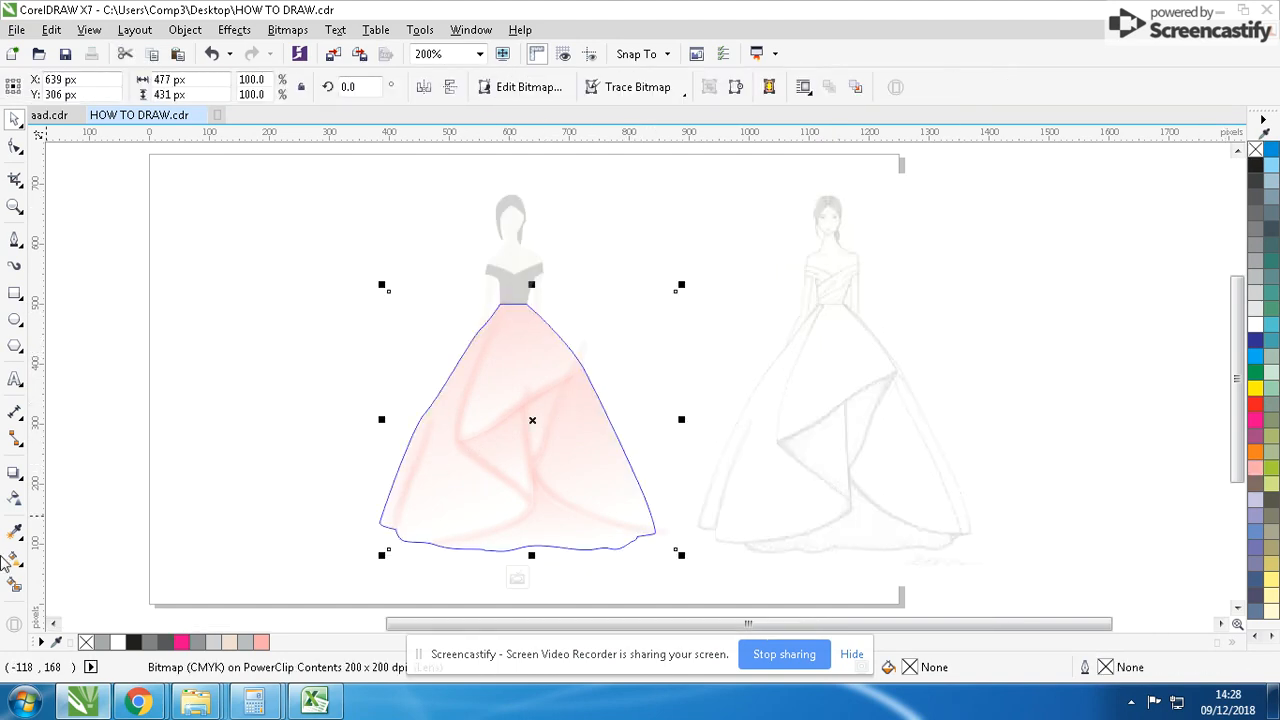
click(14, 500)
text(2)
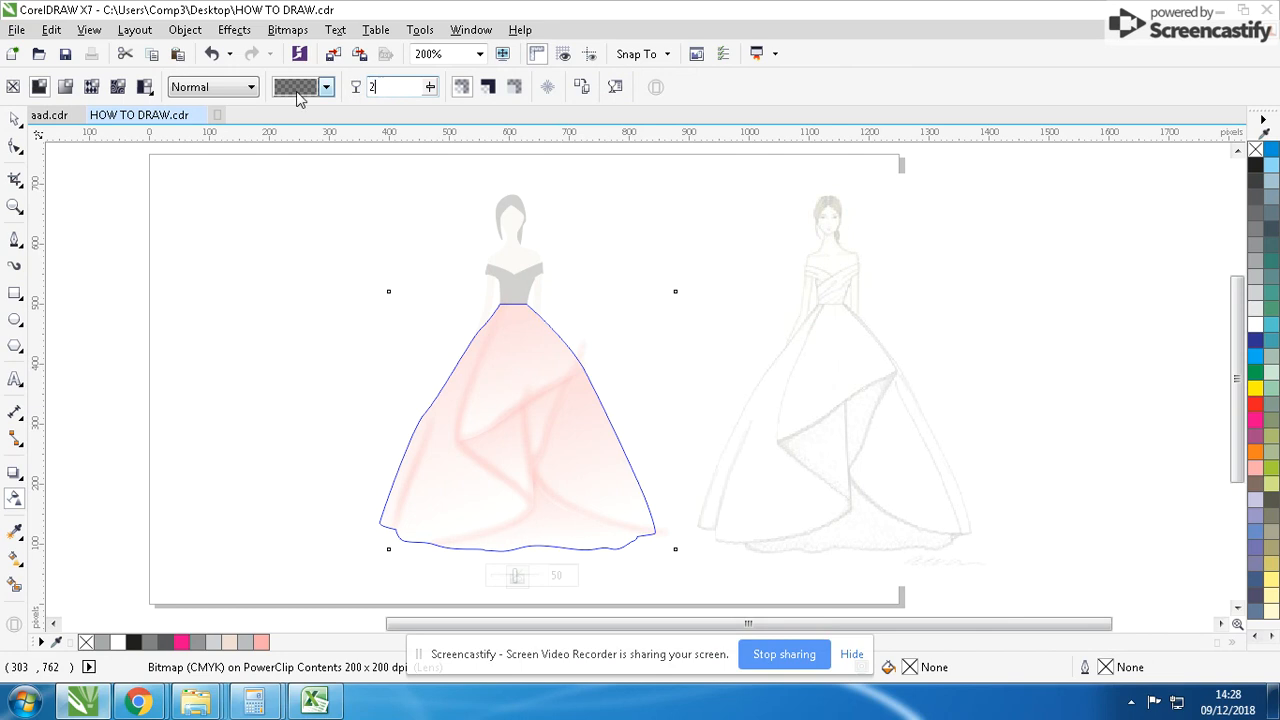
text(0)
key(Return)
click(395, 92)
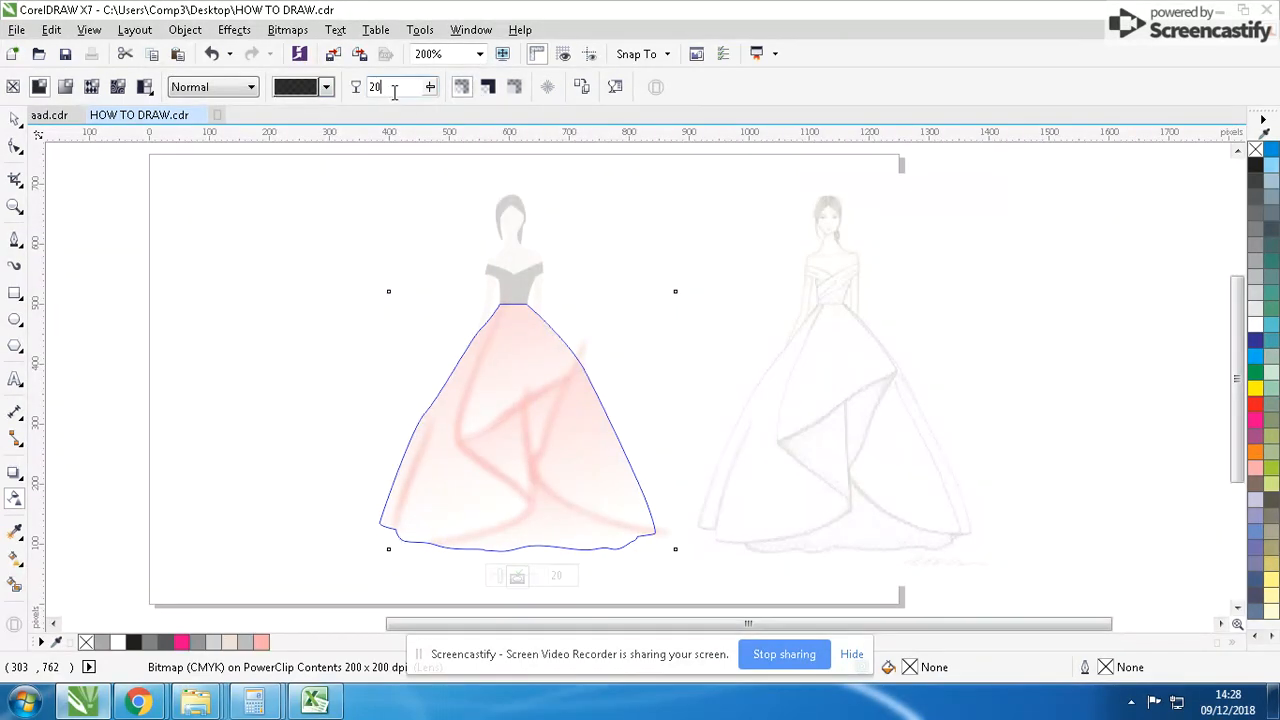
key(BackSpace)
key(BackSpace)
text(10)
key(Return)
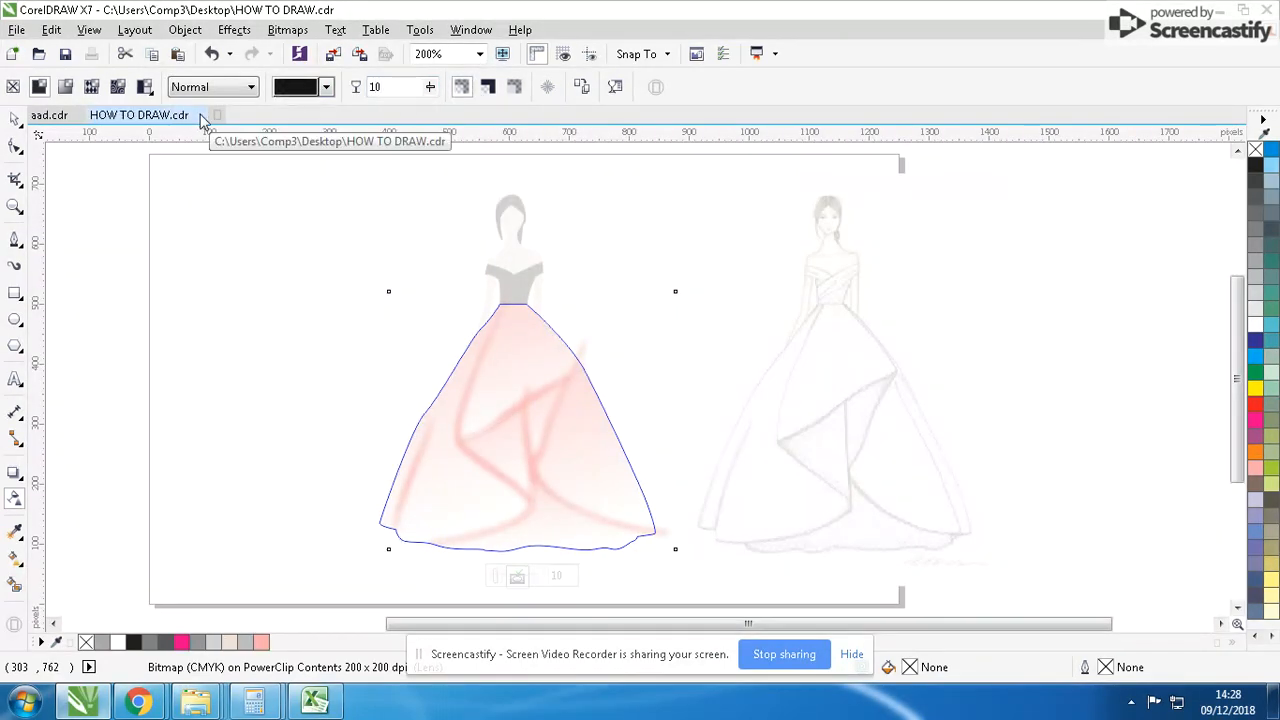
click(14, 122)
click(199, 272)
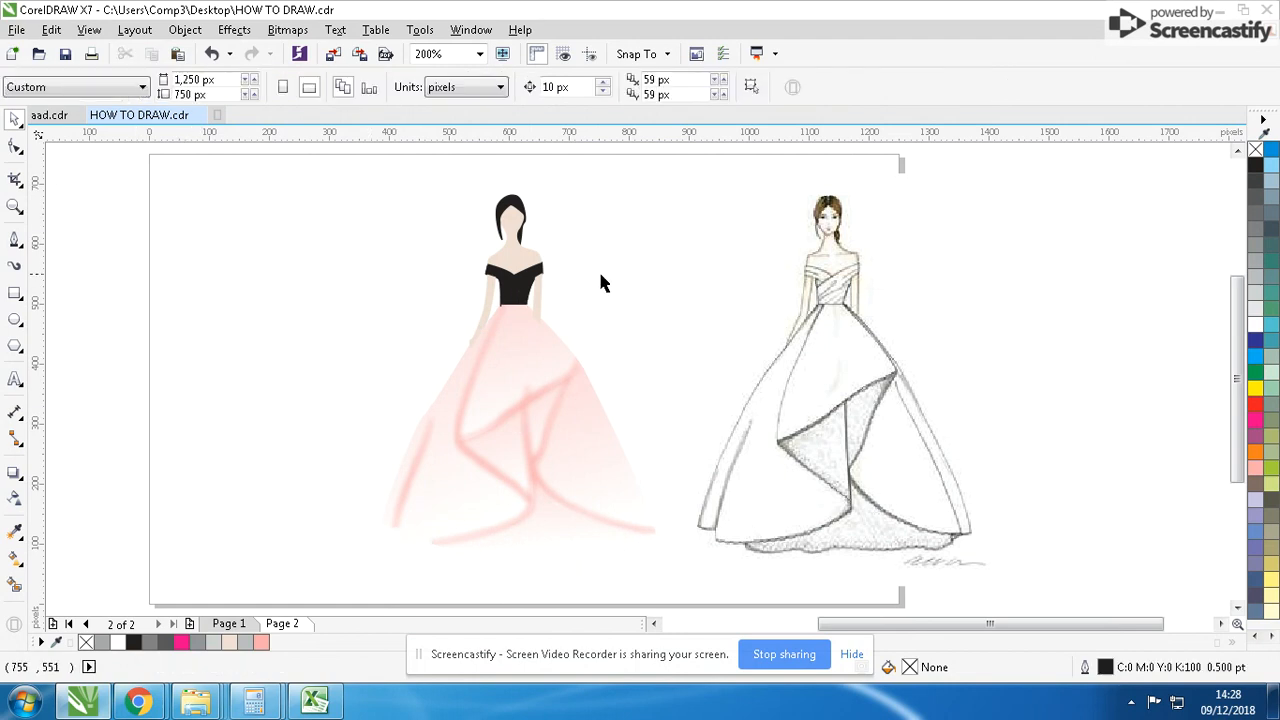
- Select the black-filled bodice shapes and delete them to expose the bodice line strokes underneath
scroll(637, 386, up, 2)
click(629, 346)
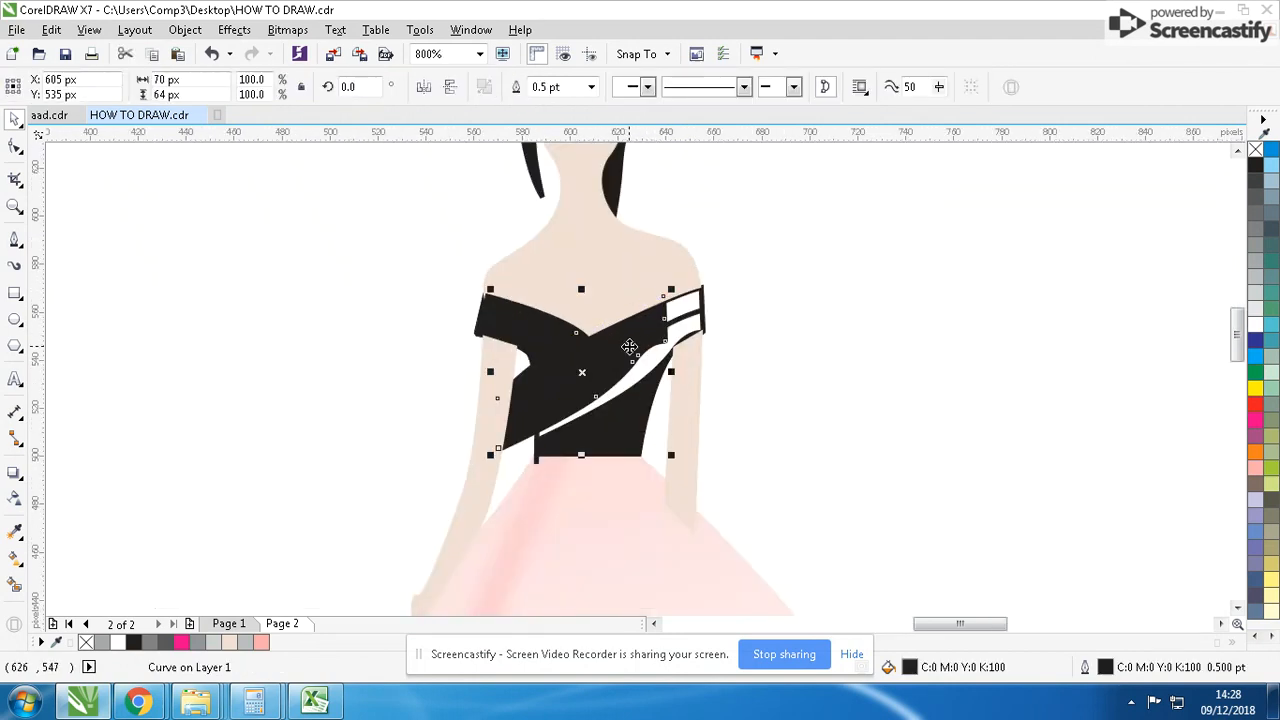
shift+click(630, 433)
shift+click(529, 328)
drag(541, 323, 314, 352)
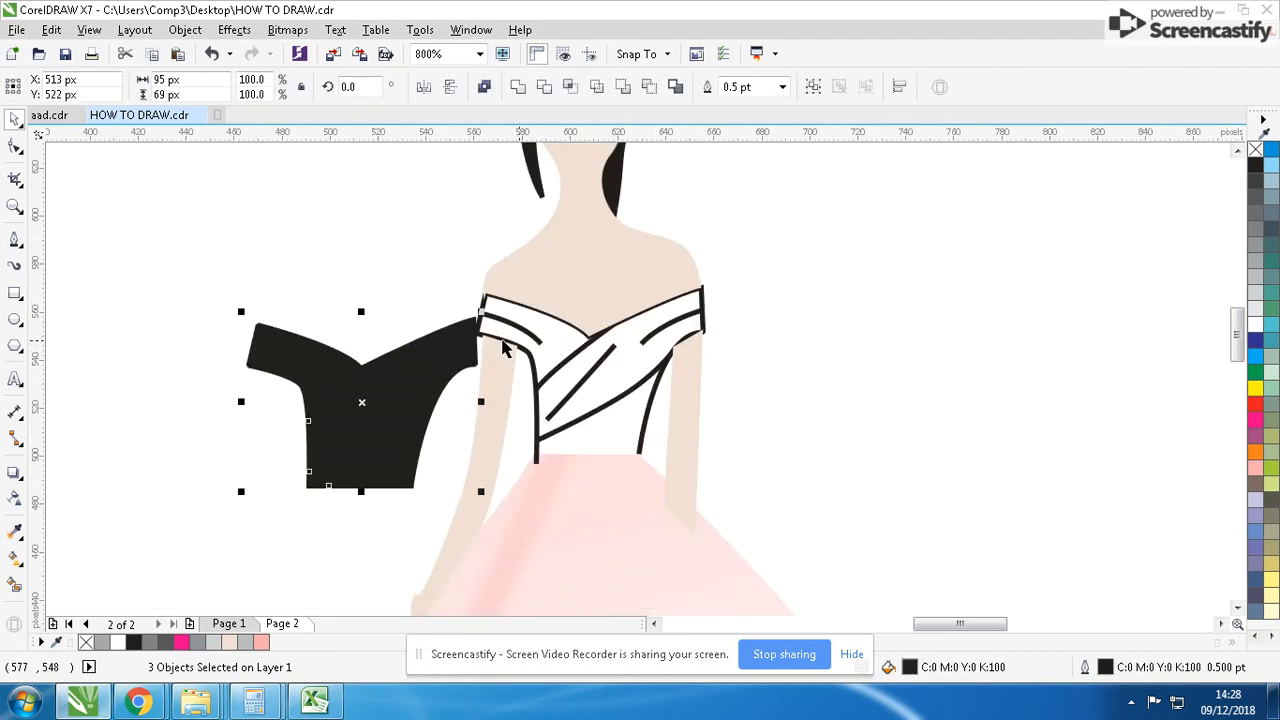
key(ctrl+z)
key(Delete)
right_click(612, 334)
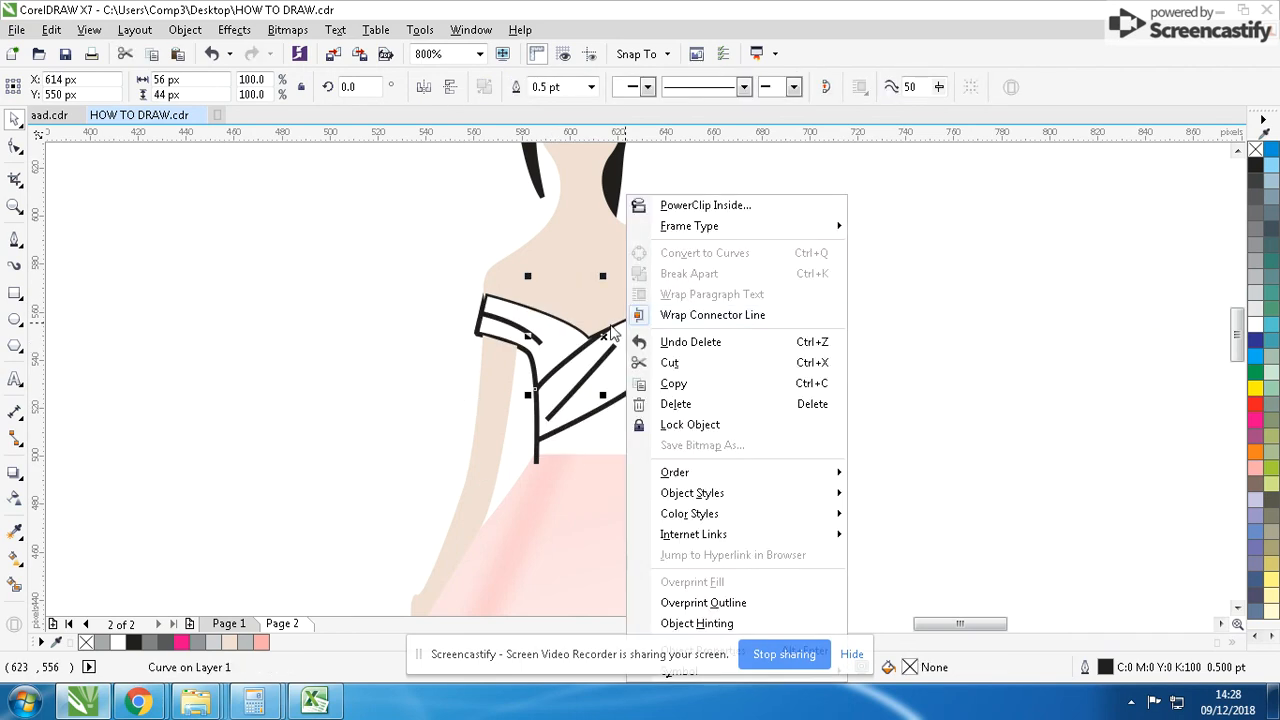
click(570, 334)
click(545, 321)
click(556, 317)
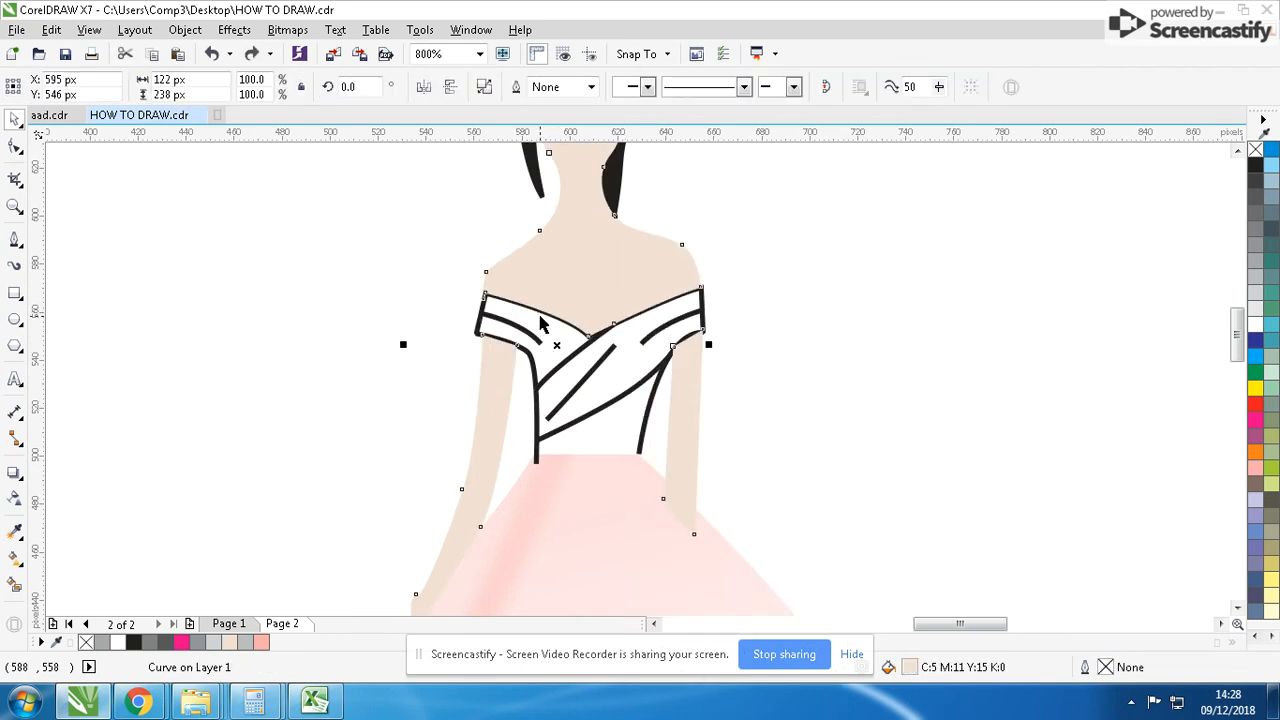
- Turn the black bodice outline into an empty PowerClip frame, open its contents and paste the three bodice shapes inside
click(534, 364)
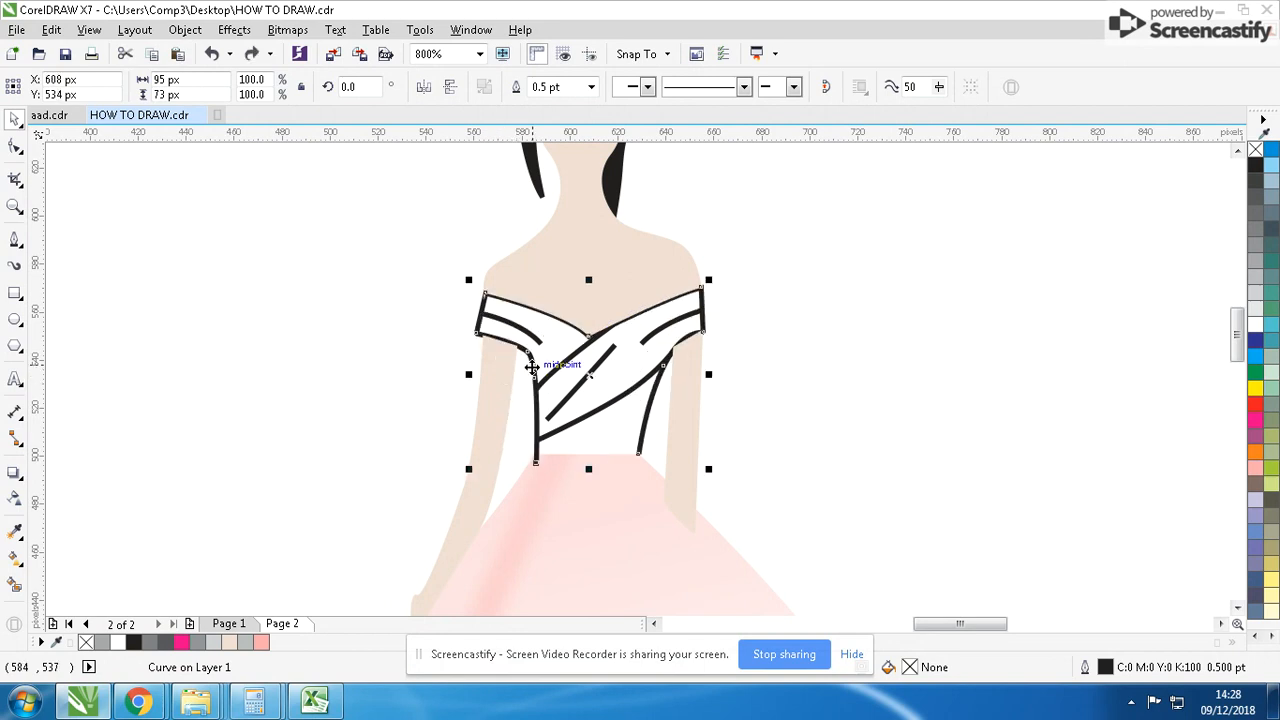
right_click(546, 356)
mouse_move(640, 228)
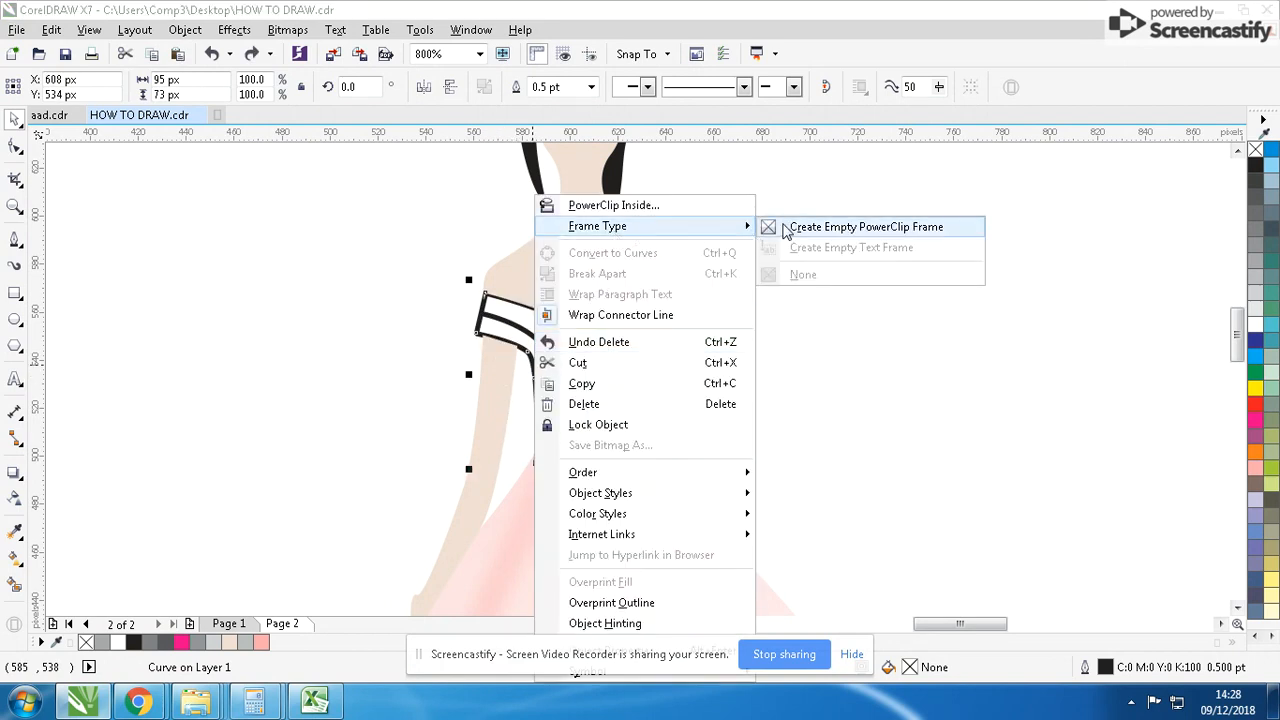
click(782, 230)
right_click(590, 374)
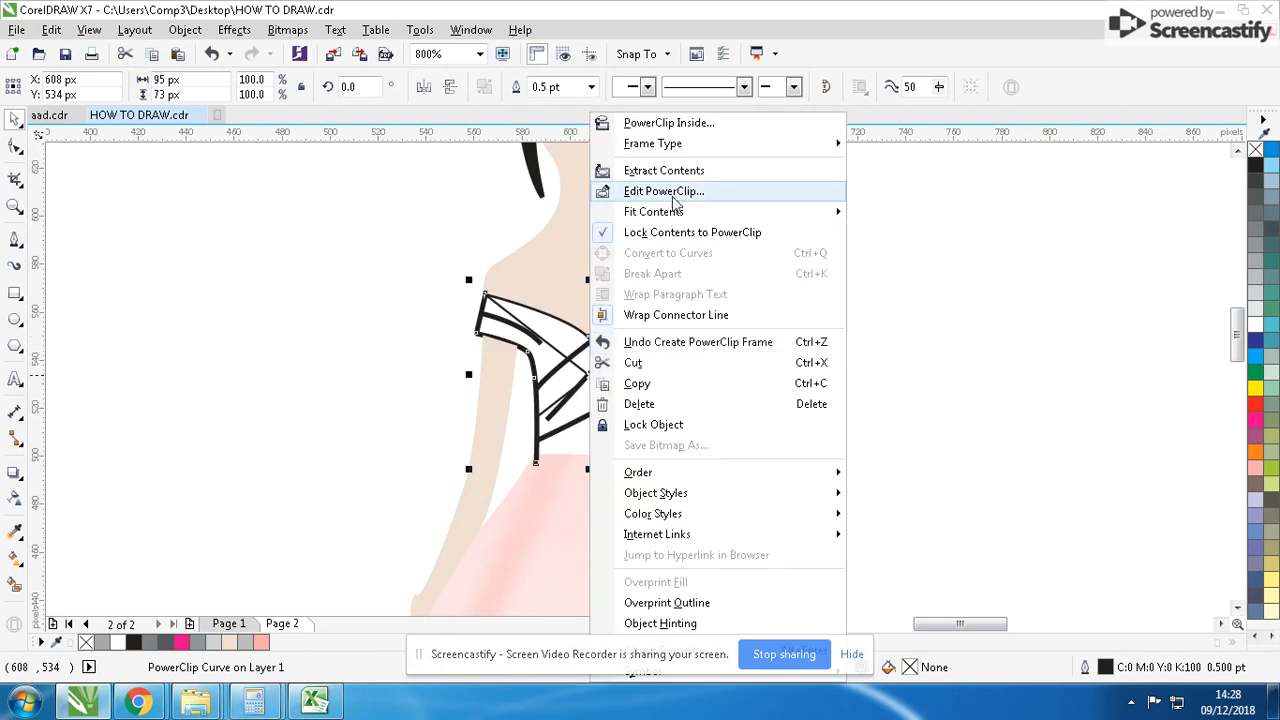
click(674, 192)
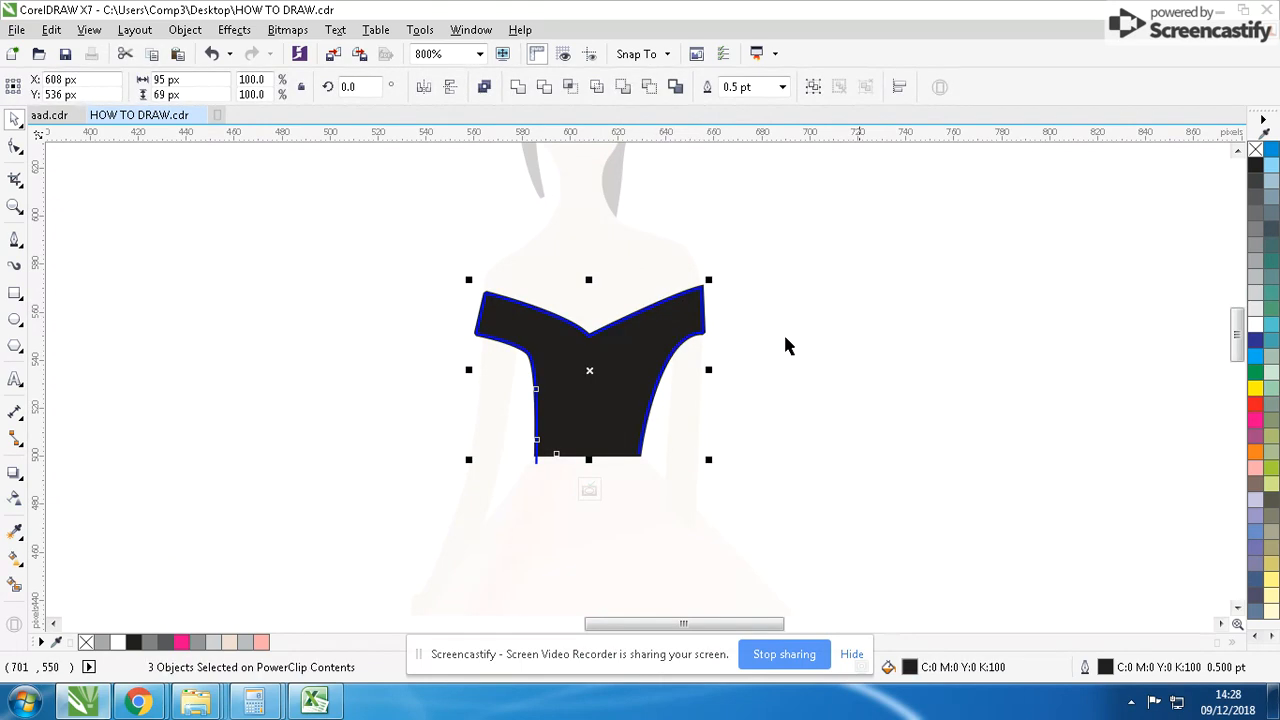
- Fill the three bodice pieces with orange C0 M60 Y100 K0 and give them a 20% black outline
click(1257, 296)
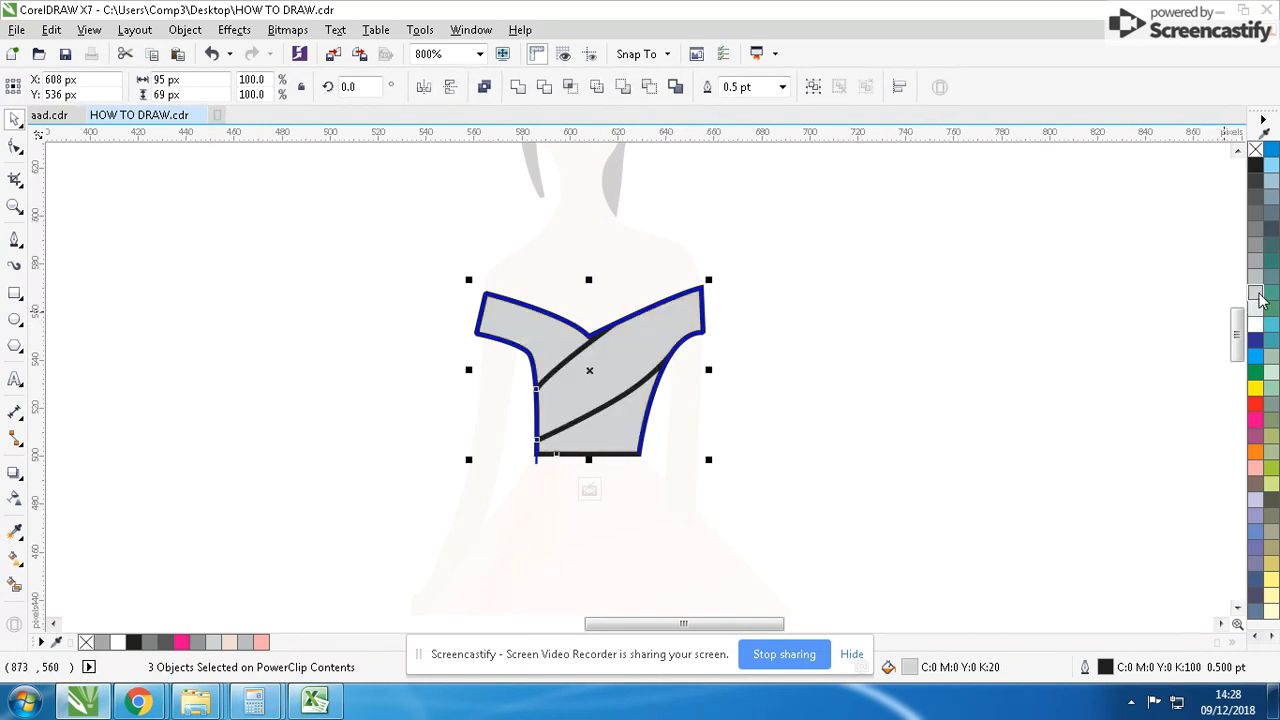
click(1257, 469)
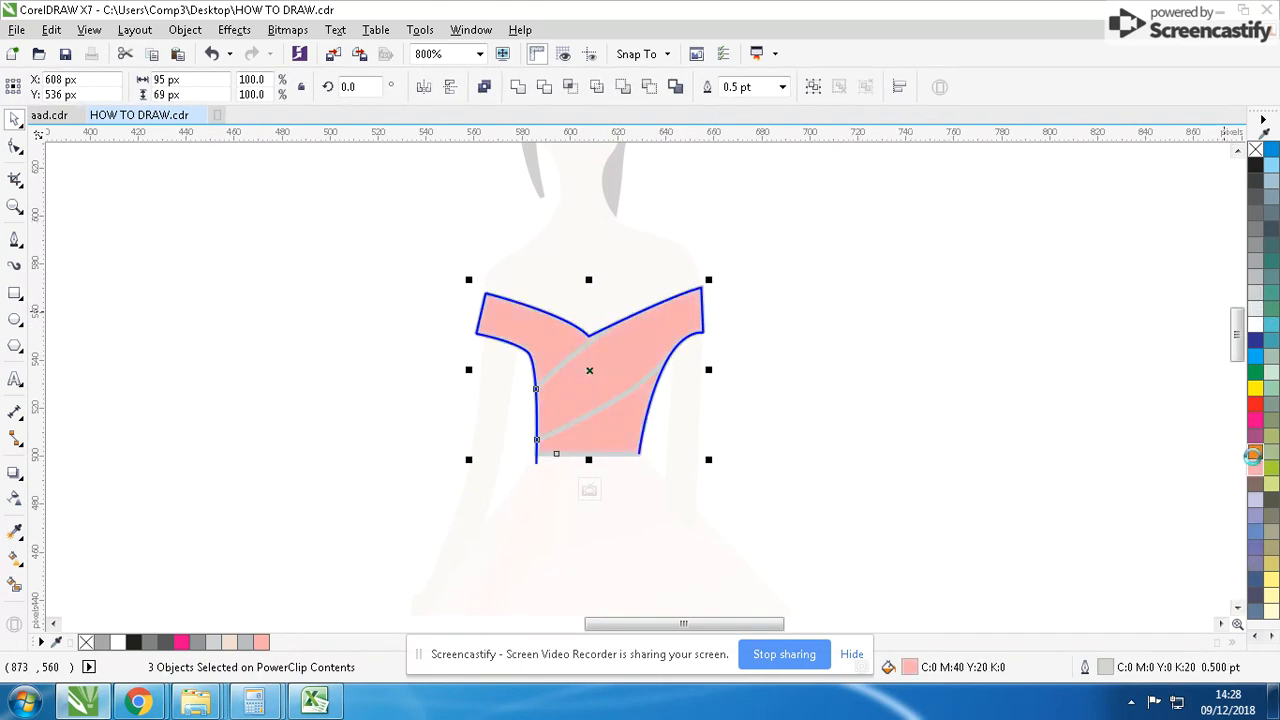
click(1255, 453)
click(873, 505)
- Fill the lower bodice piece and the left sleeve piece with pink
click(614, 447)
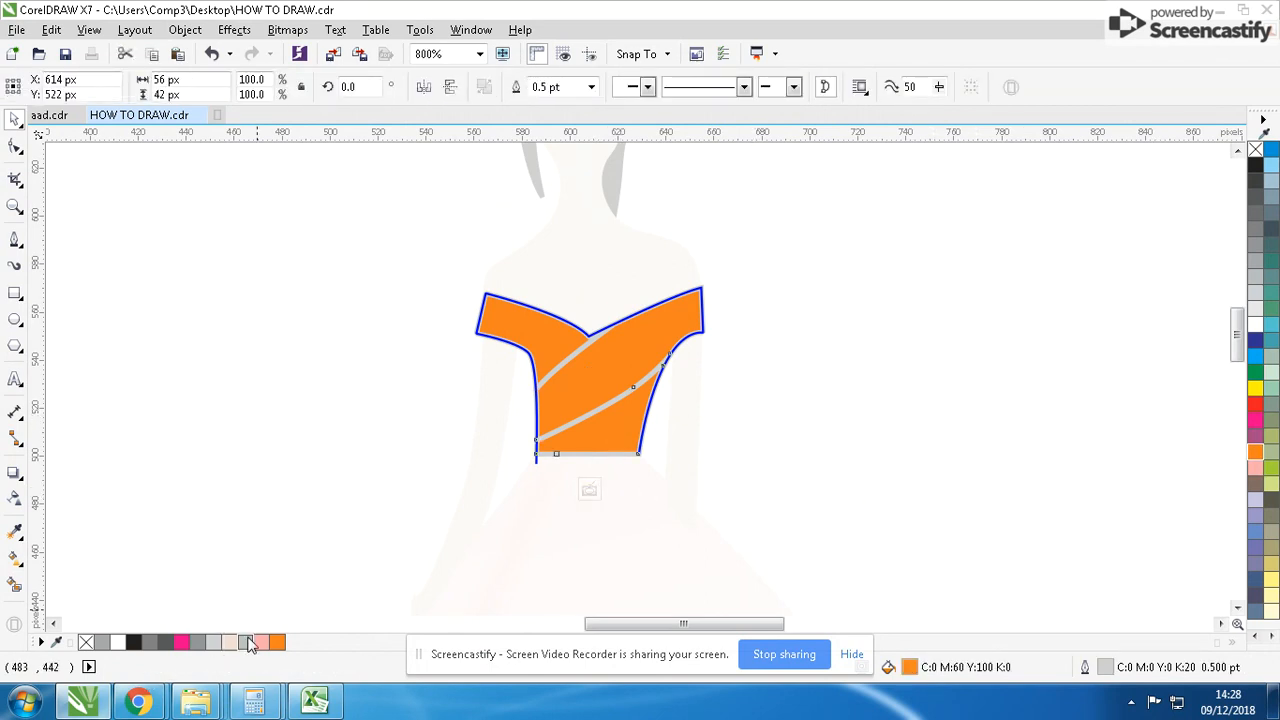
click(261, 642)
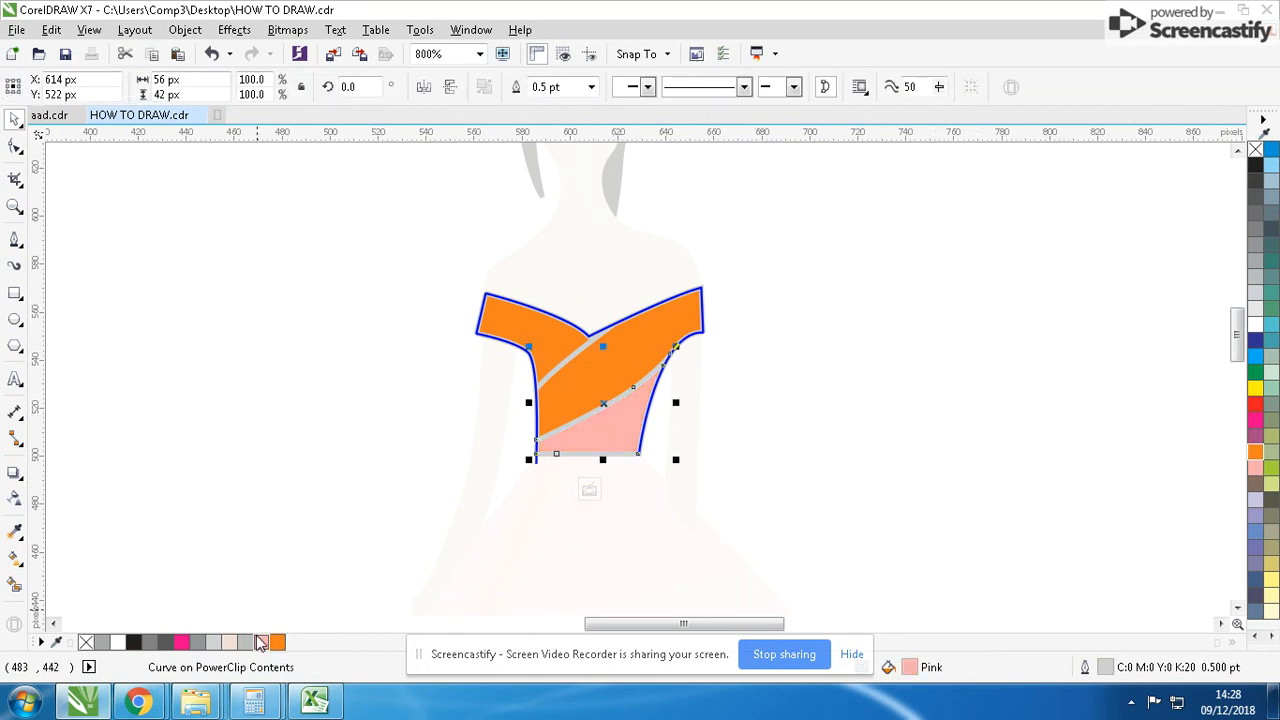
click(543, 341)
key(ctrl+r)
- Mix a salmon fill of C0 M54 Y44 K0 for the diagonal middle band of the bodice
click(604, 362)
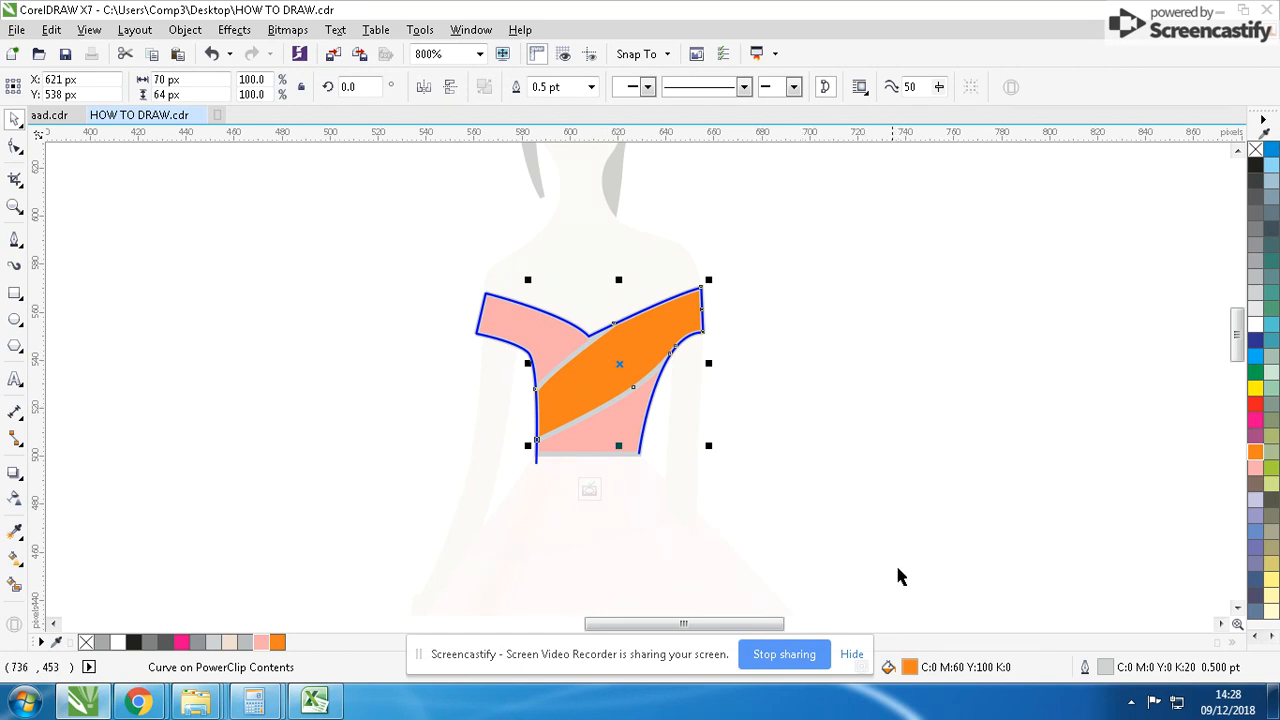
double_click(909, 667)
click(866, 332)
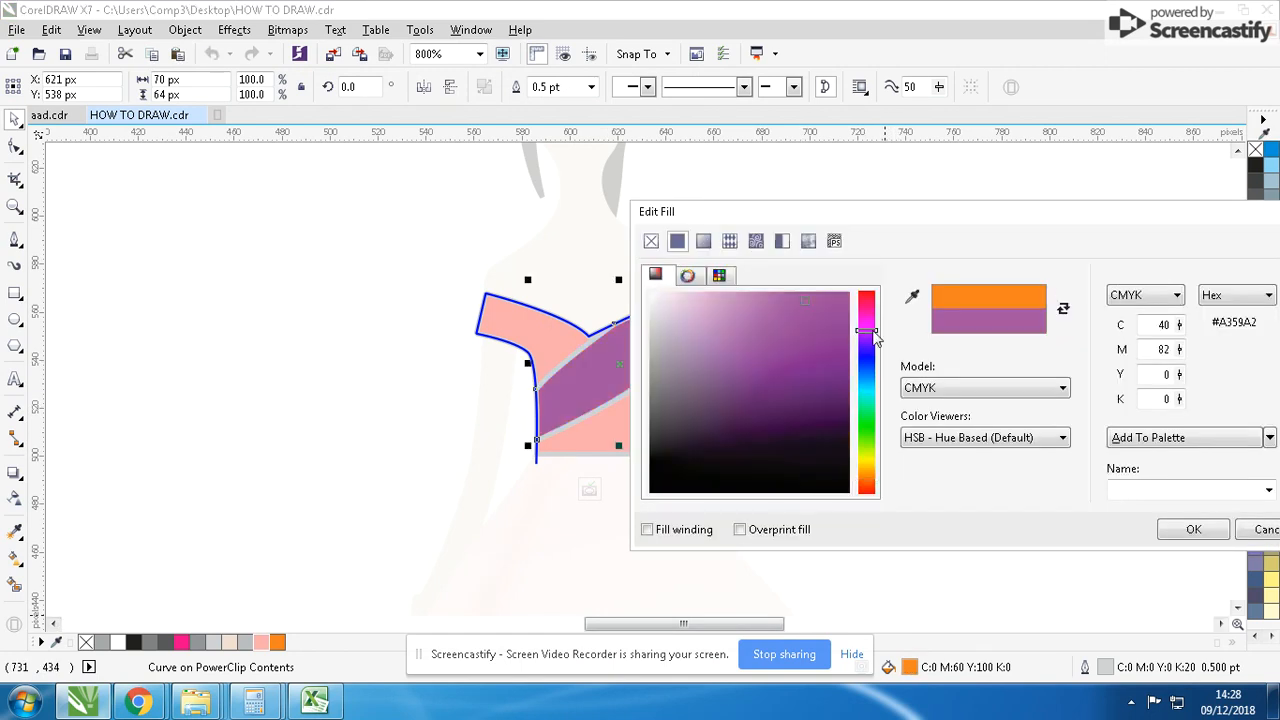
mouse_move(753, 335)
mouse_down()
mouse_move(737, 289)
mouse_move(709, 292)
mouse_up()
drag(866, 330, 876, 313)
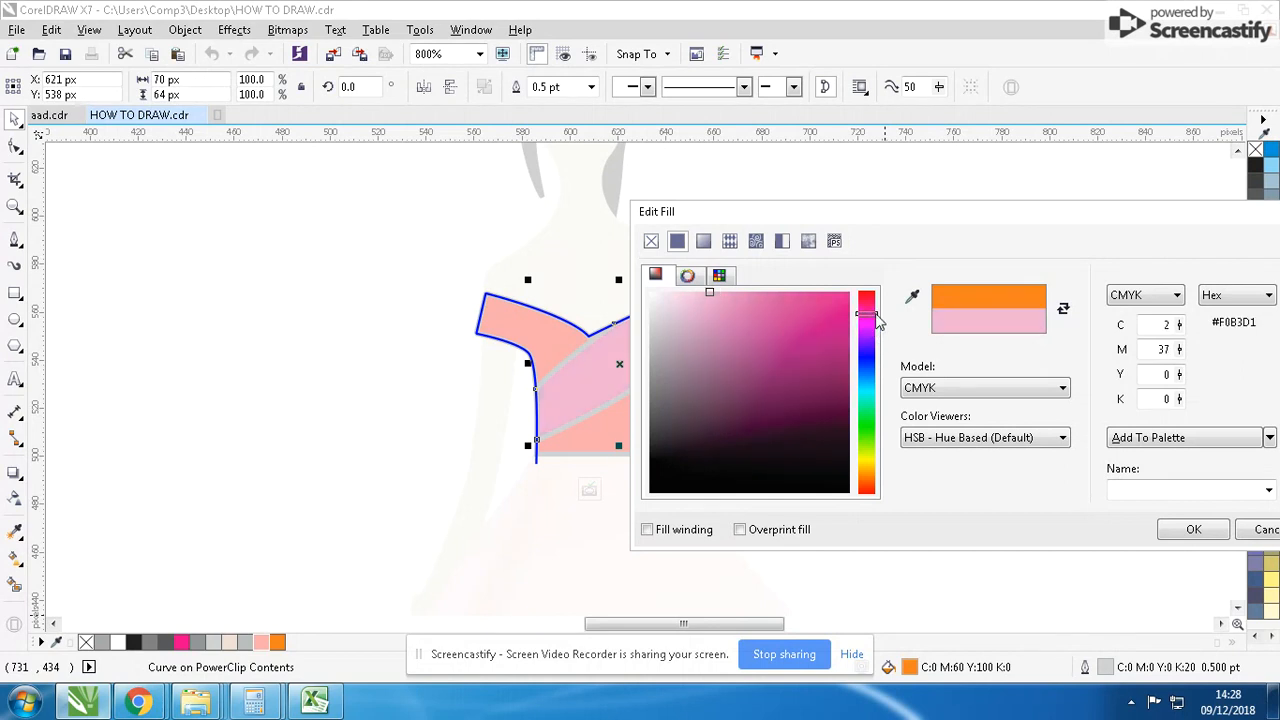
drag(740, 318, 745, 294)
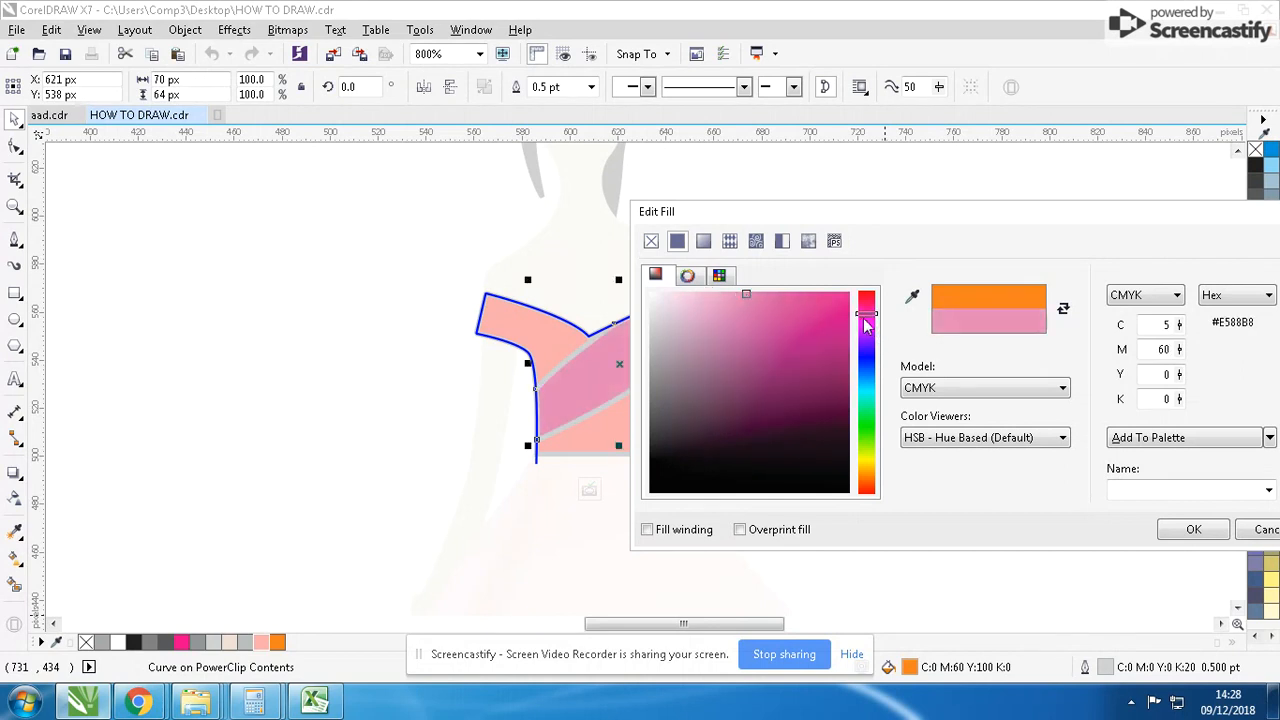
mouse_move(866, 313)
mouse_down()
mouse_move(884, 498)
mouse_move(878, 488)
mouse_up()
key(Return)
- Give all three bodice pieces the beige skin-tone outline C5 M11 Y15 K0 and finish editing the PowerClip
click(815, 298)
key(ctrl+a)
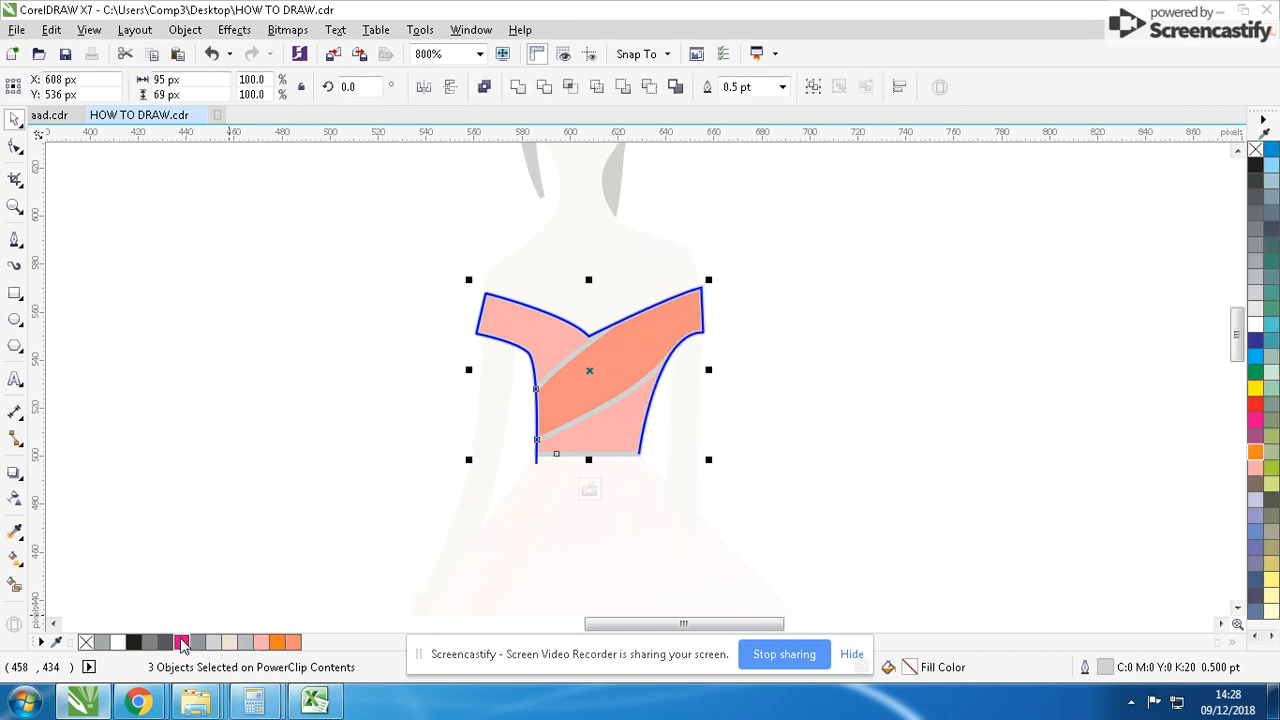
right_click(231, 643)
ctrl+click(243, 450)
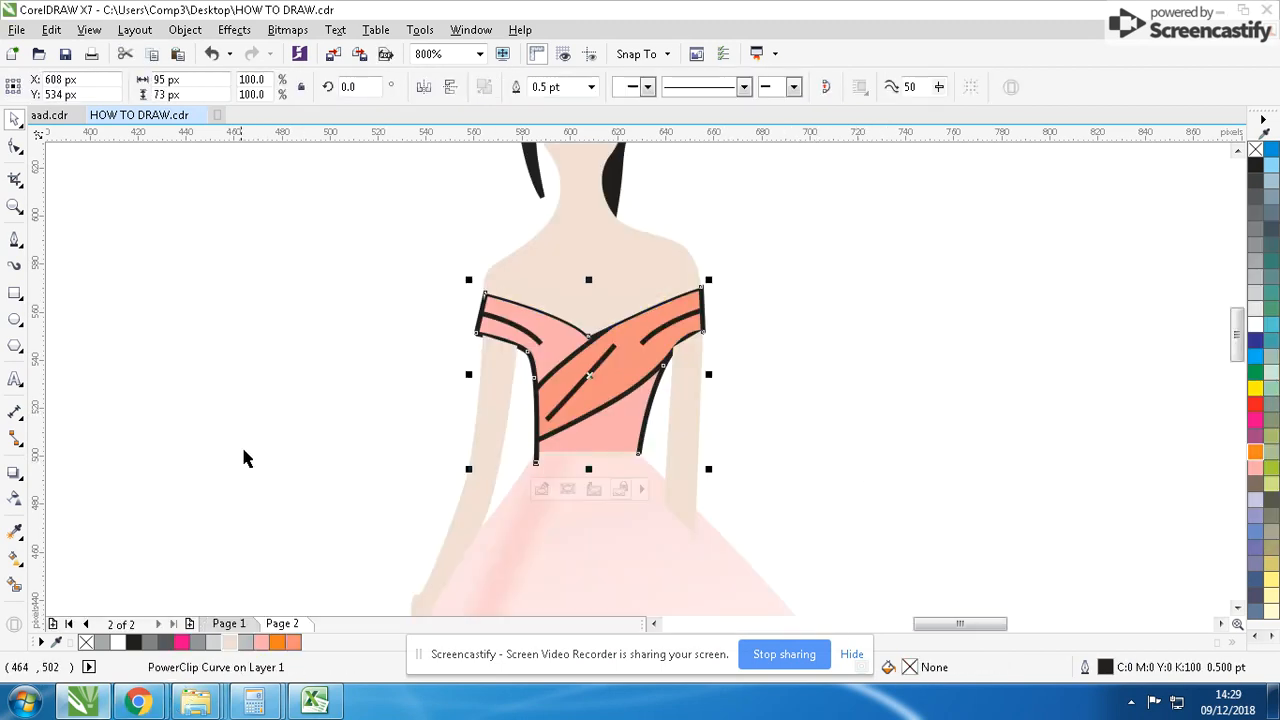
click(243, 458)
- Bring the bodice PowerClip shape to the front of the drawing
scroll(690, 370, down, 1)
scroll(665, 365, up, 1)
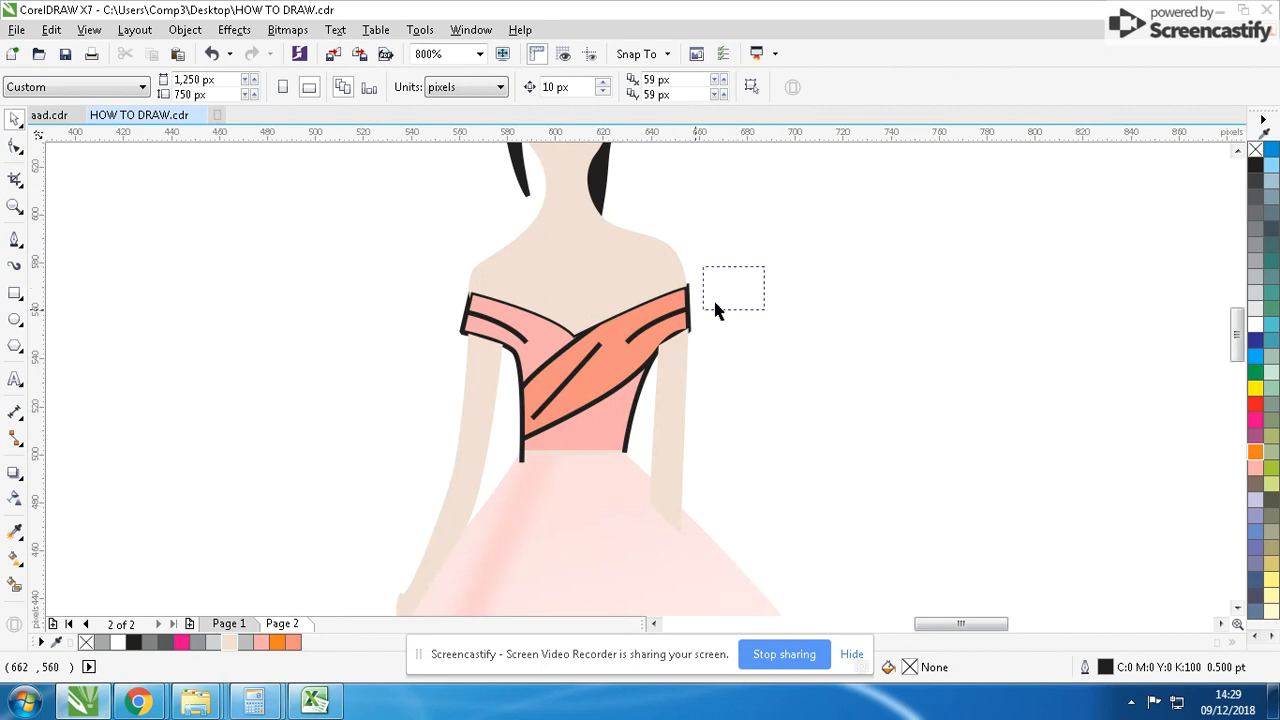
drag(715, 303, 704, 310)
drag(629, 326, 563, 343)
key(ctrl+z)
key(shift+Page_Up)
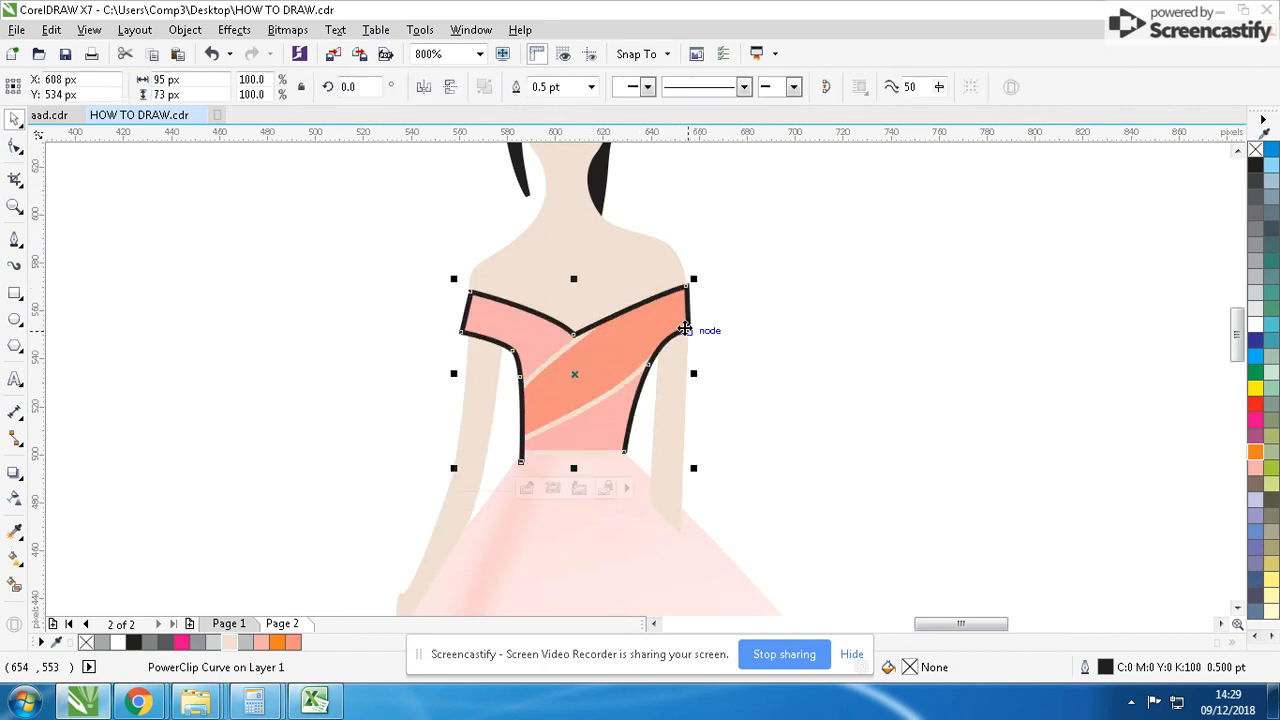
- Move the four black fold lines into the bodice PowerClip contents and group them
drag(770, 287, 350, 518)
ctrl+click(651, 337)
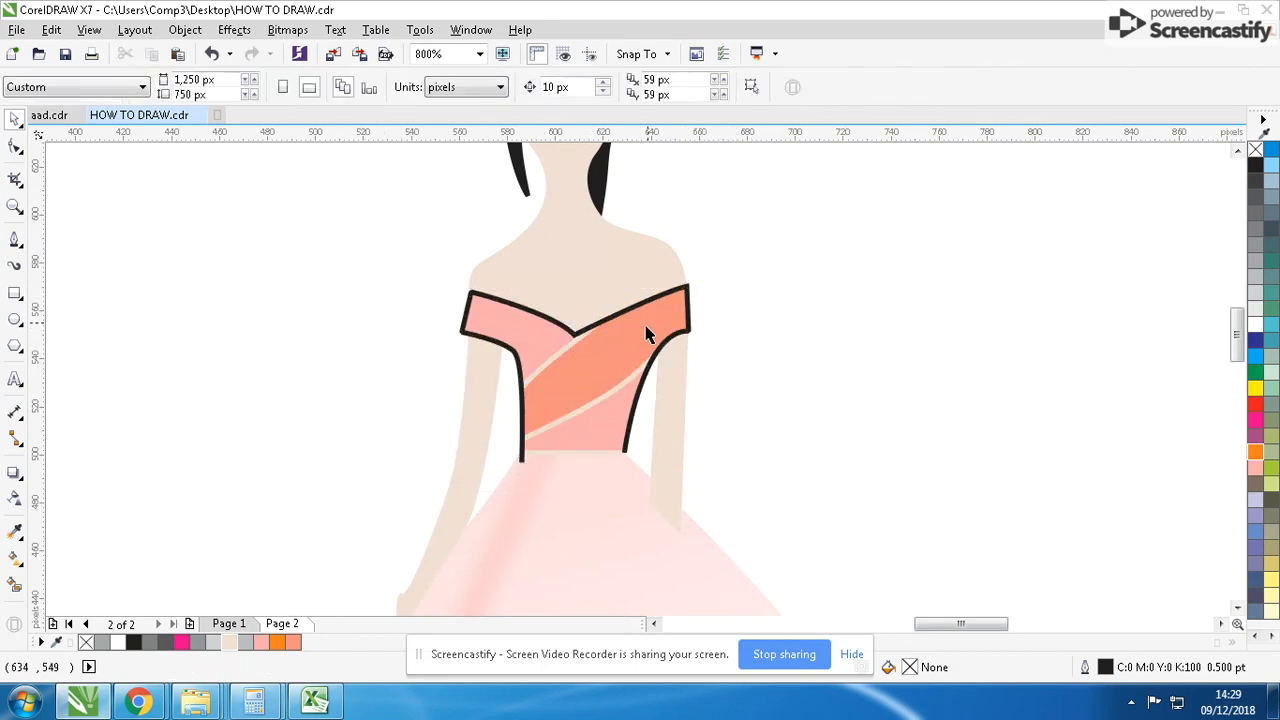
key(ctrl+a)
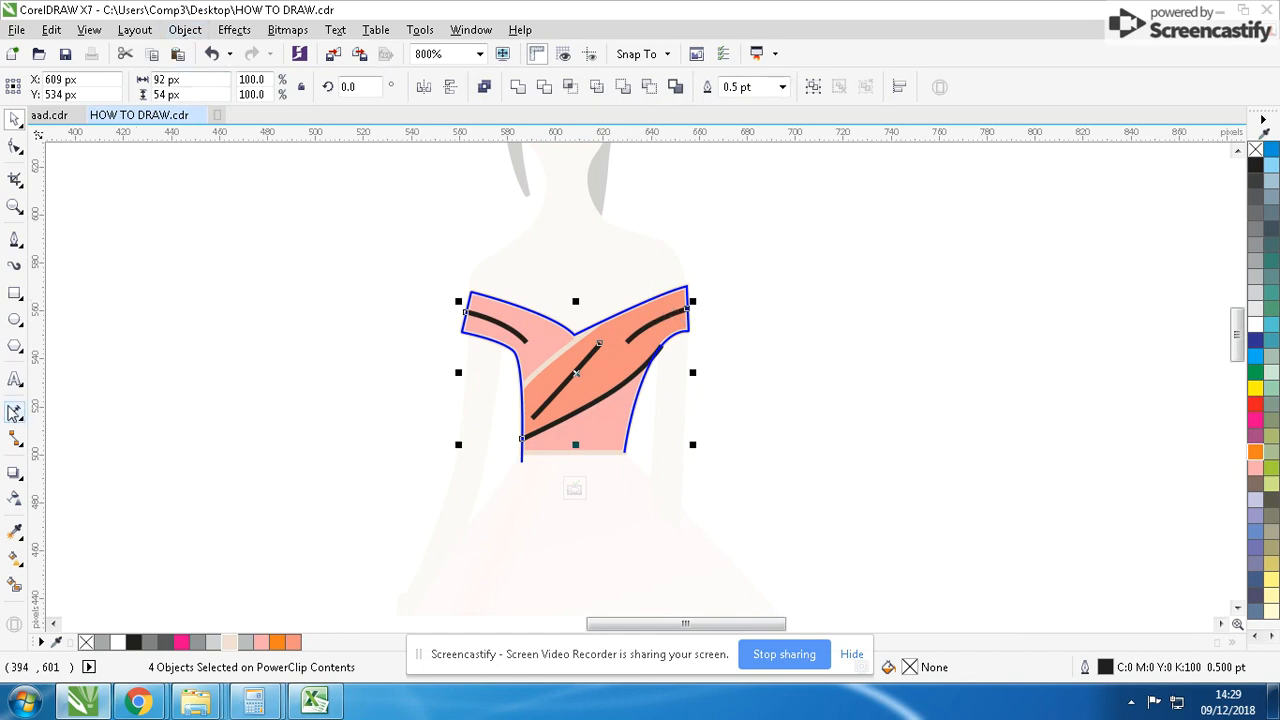
click(813, 88)
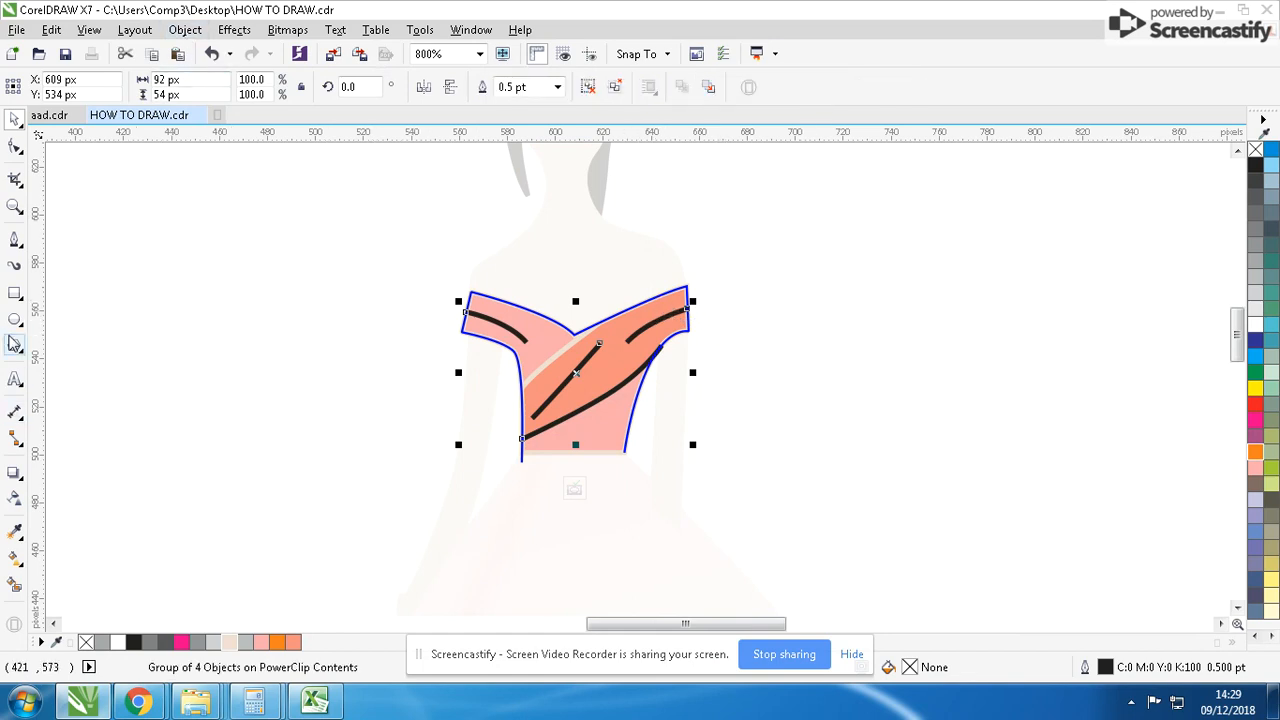
- Apply a tapered Artistic Media stroke 9 px wide to the grouped bodice fold lines
click(15, 265)
click(240, 87)
click(309, 87)
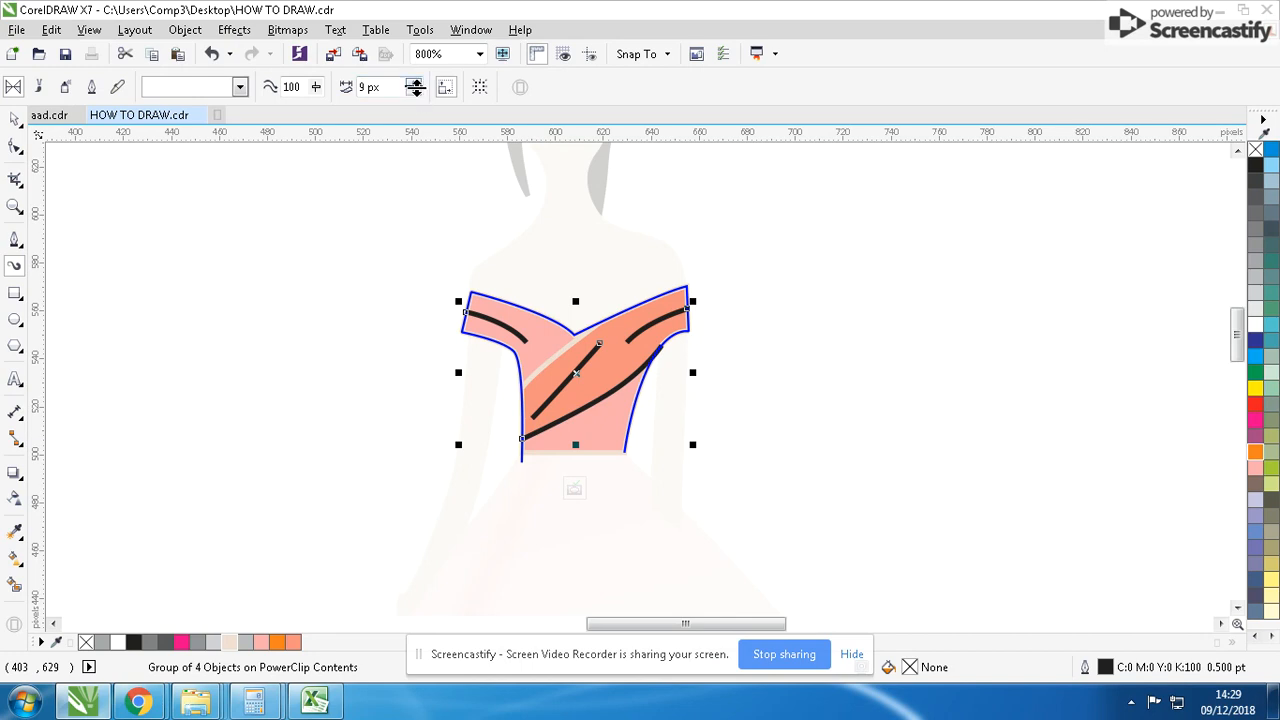
click(415, 83)
click(415, 83)
click(415, 91)
click(415, 91)
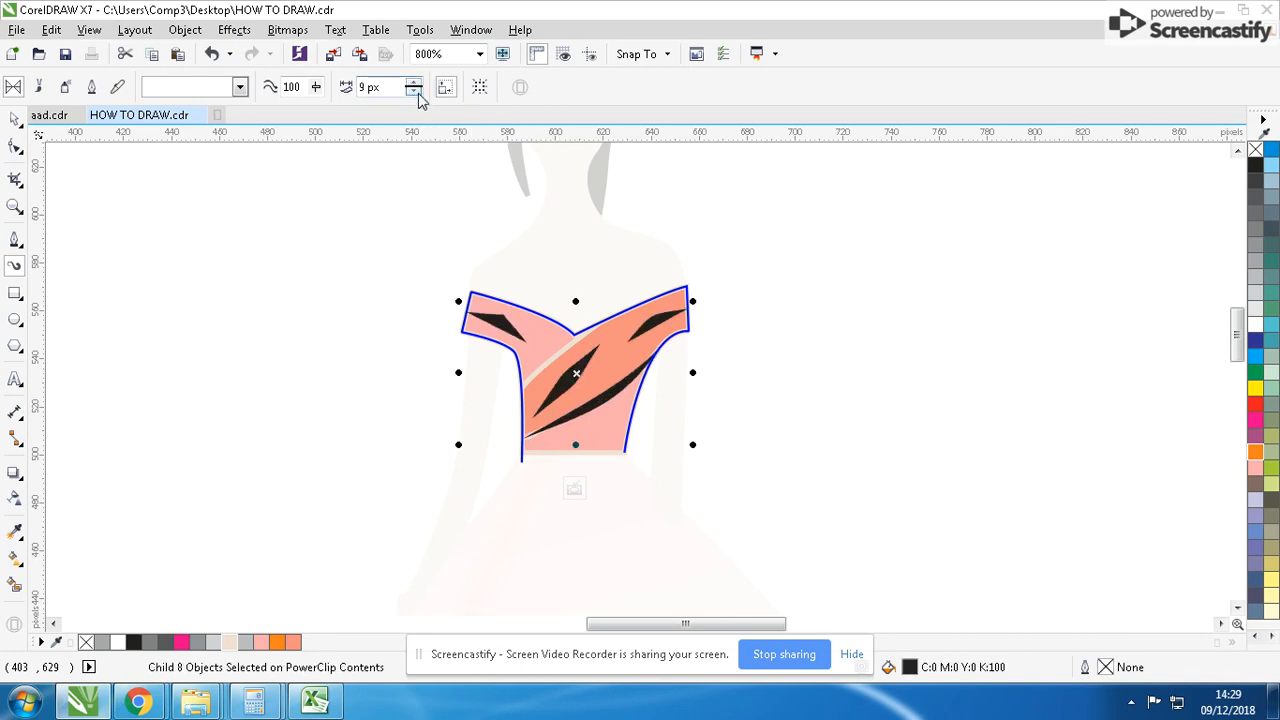
click(15, 119)
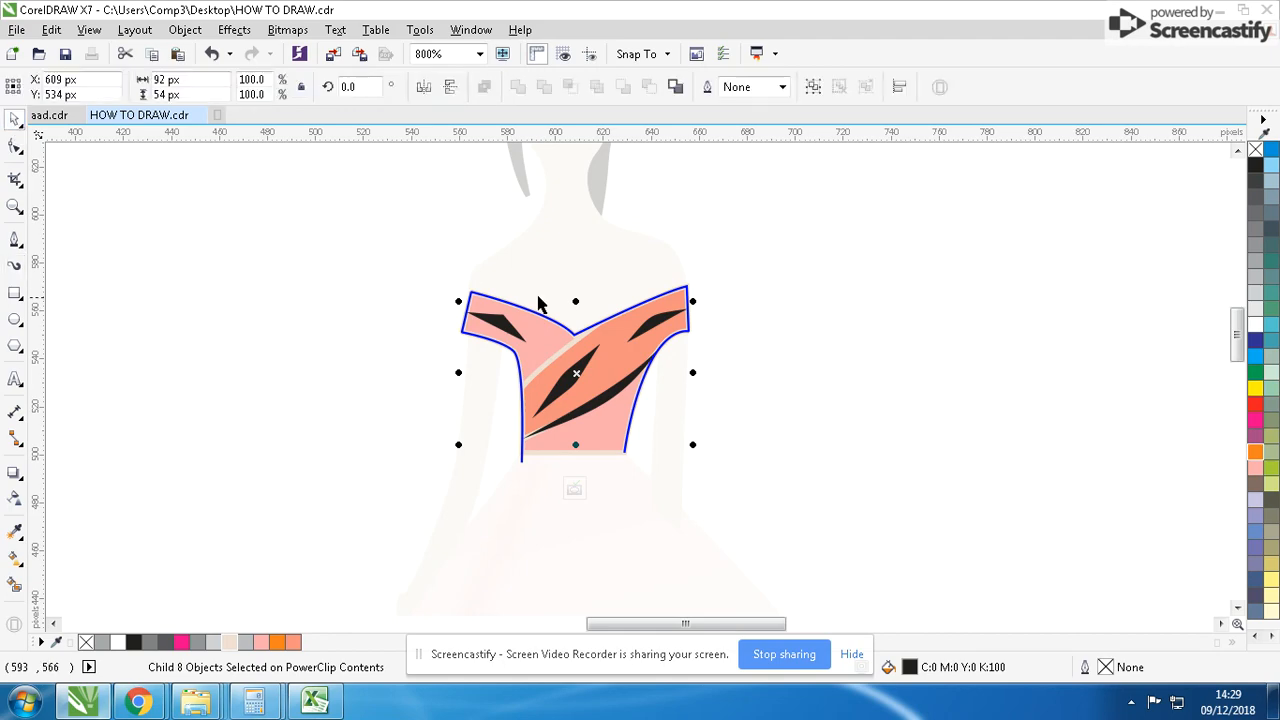
- Colour the fill and hairline outline of all bodice fold strokes pink
scroll(645, 330, up, 2)
scroll(640, 388, up, 1)
scroll(666, 357, down, 2)
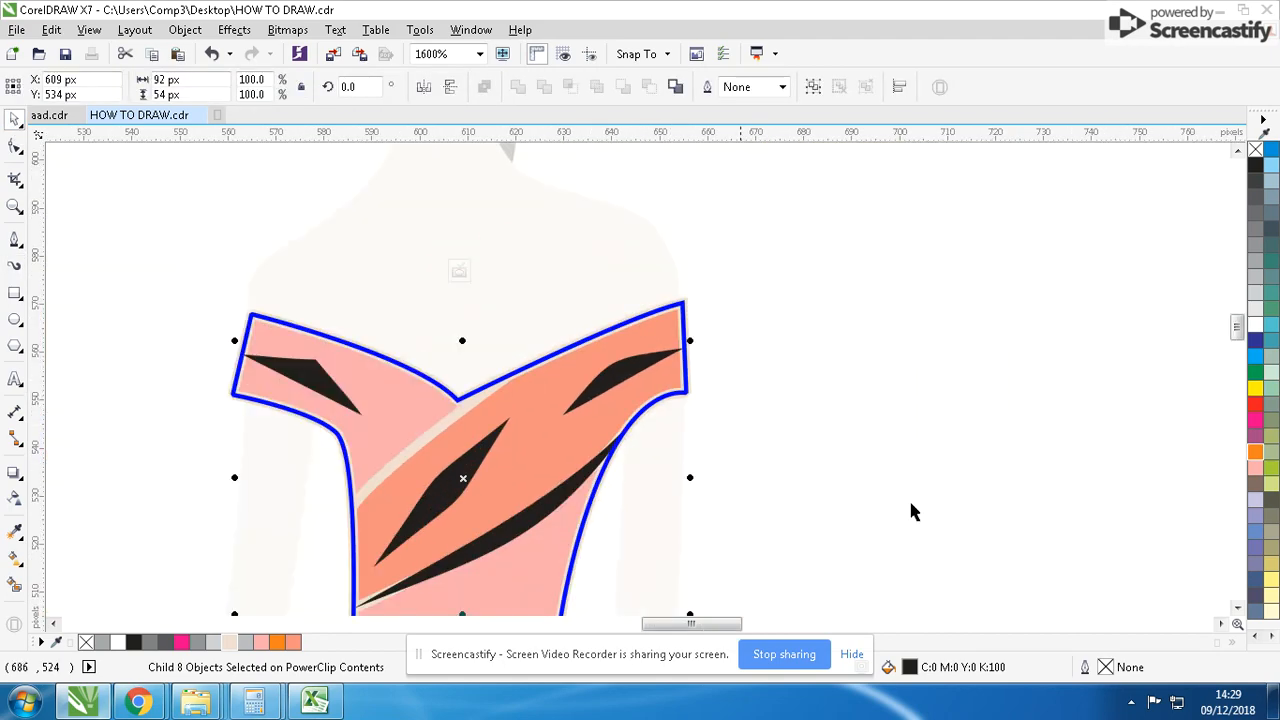
click(278, 642)
right_click(278, 642)
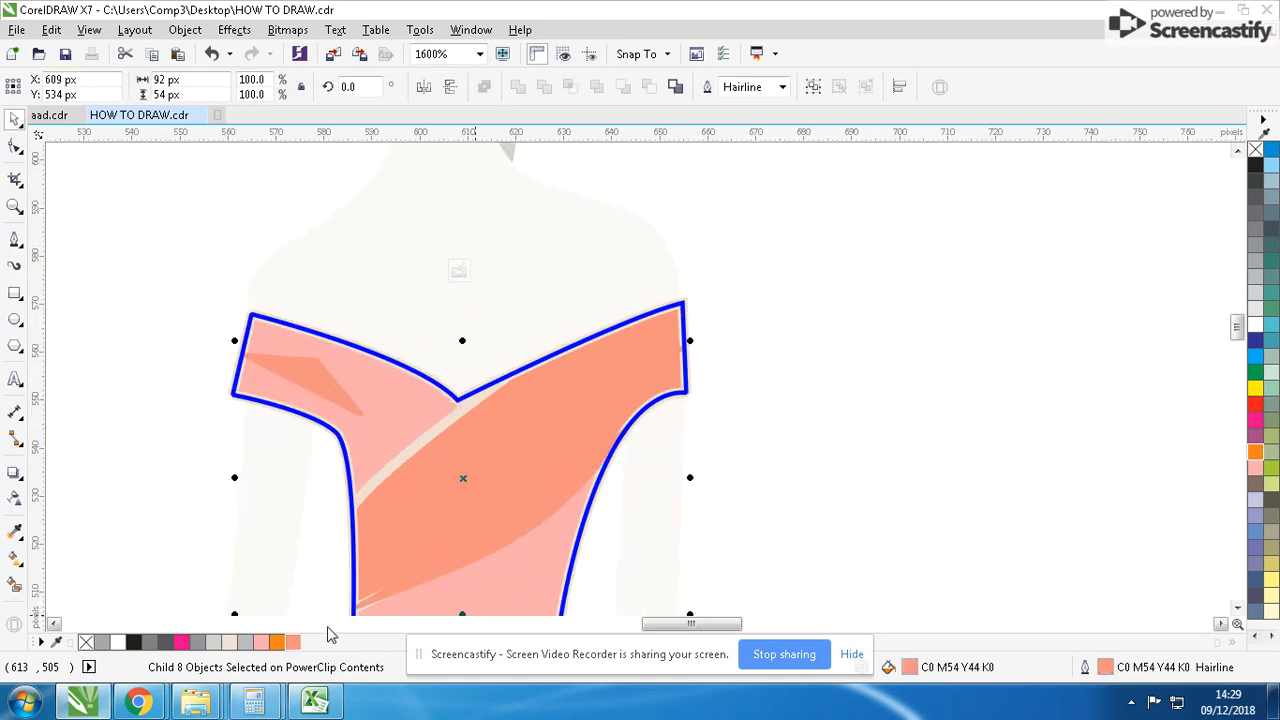
click(278, 642)
click(264, 642)
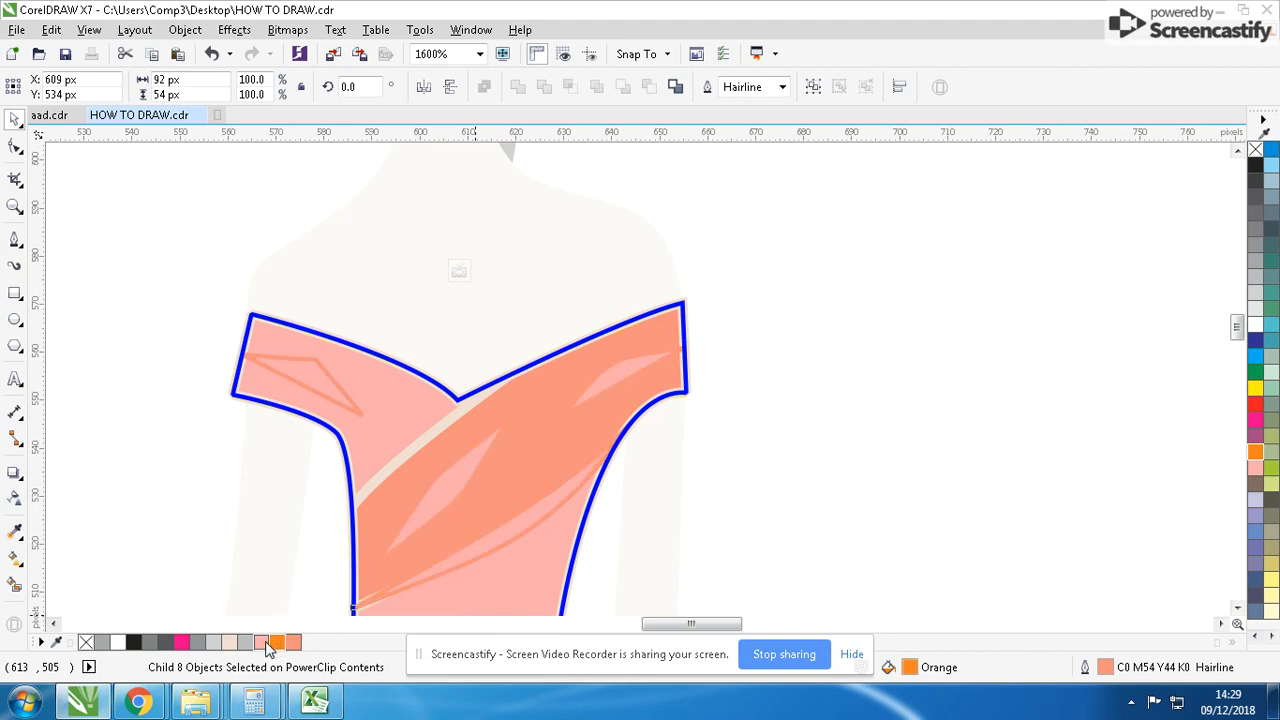
right_click(264, 642)
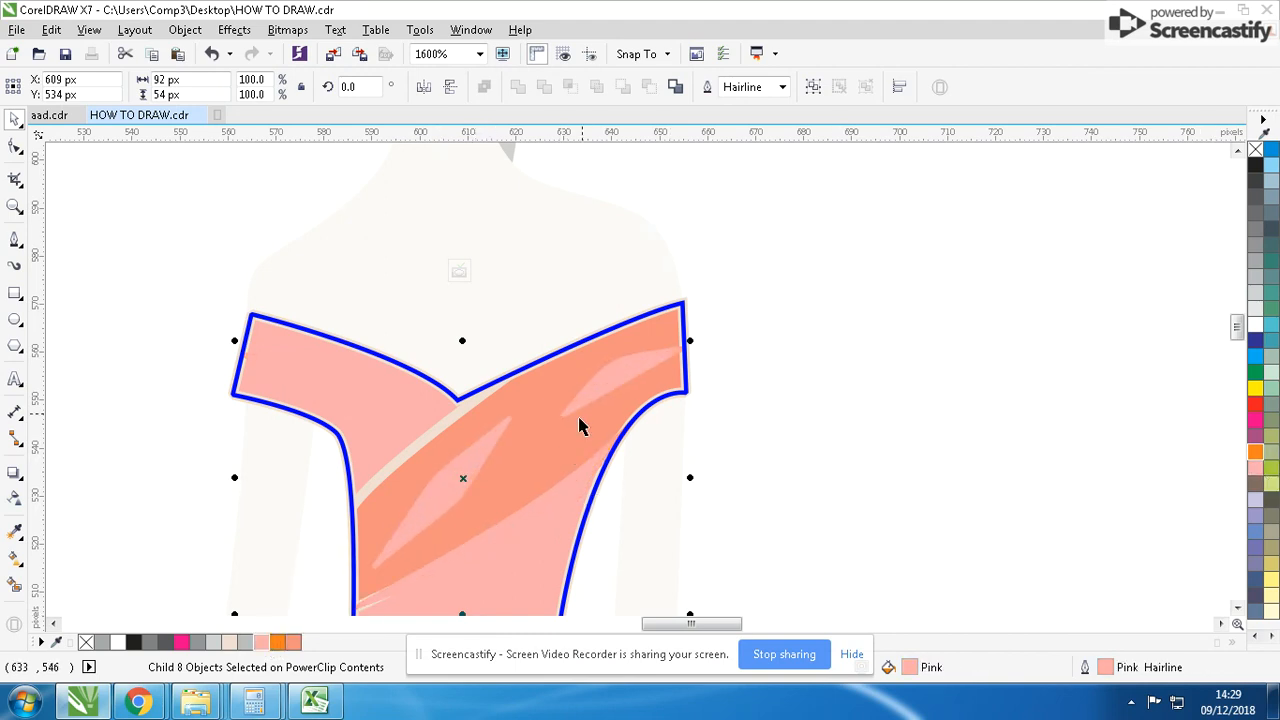
- Recolour the left sleeve's fold stroke in salmon C0 M54 Y44 K0 and finish editing the bodice PowerClip
click(600, 395)
click(354, 389)
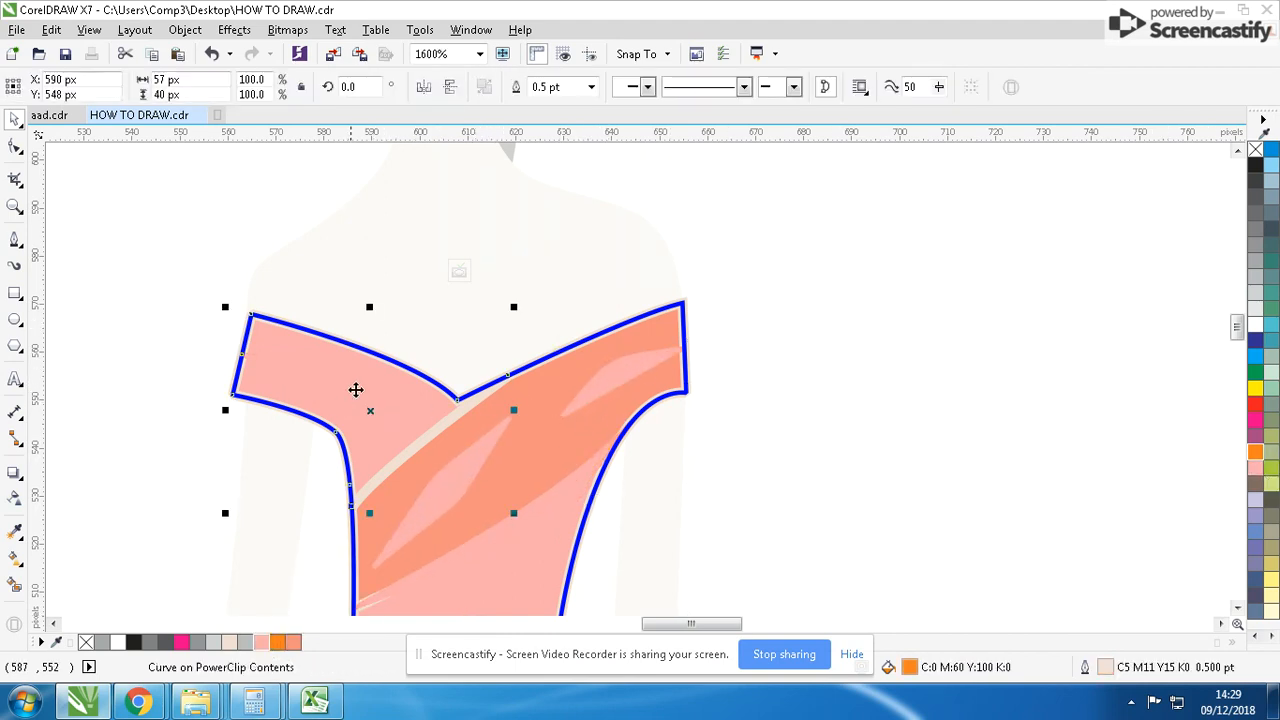
click(327, 399)
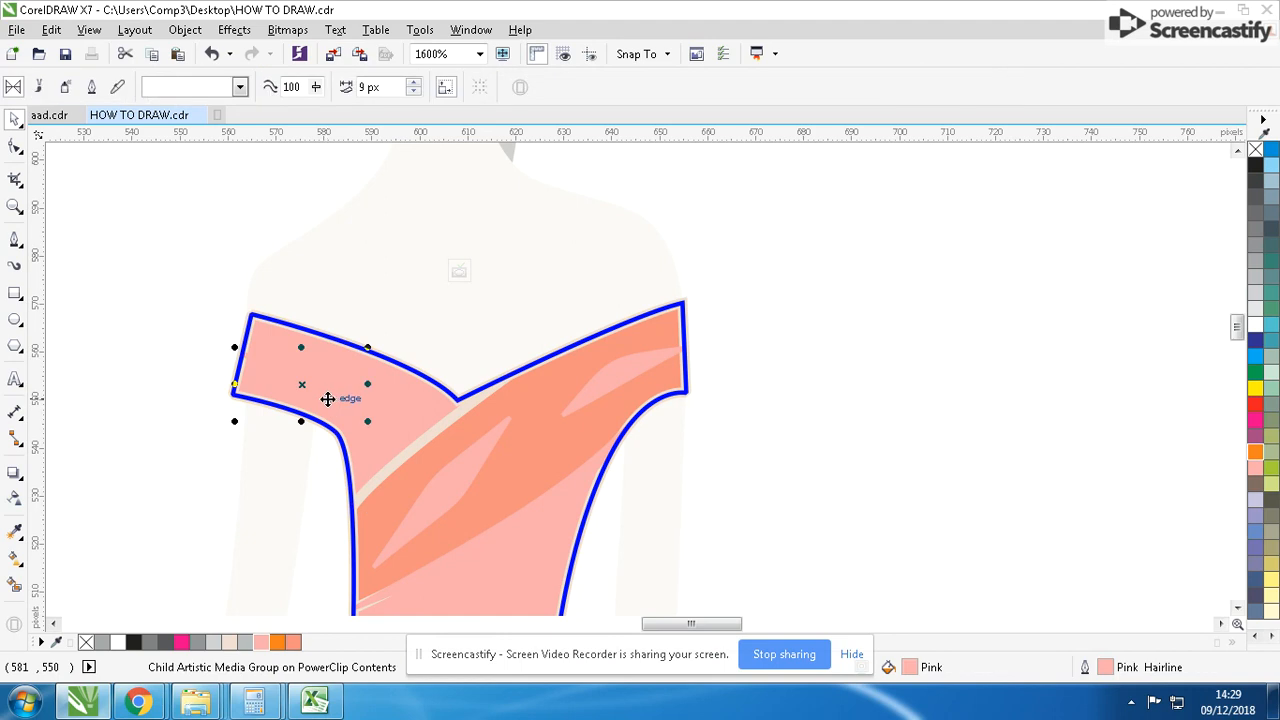
click(296, 641)
scroll(728, 357, down, 1)
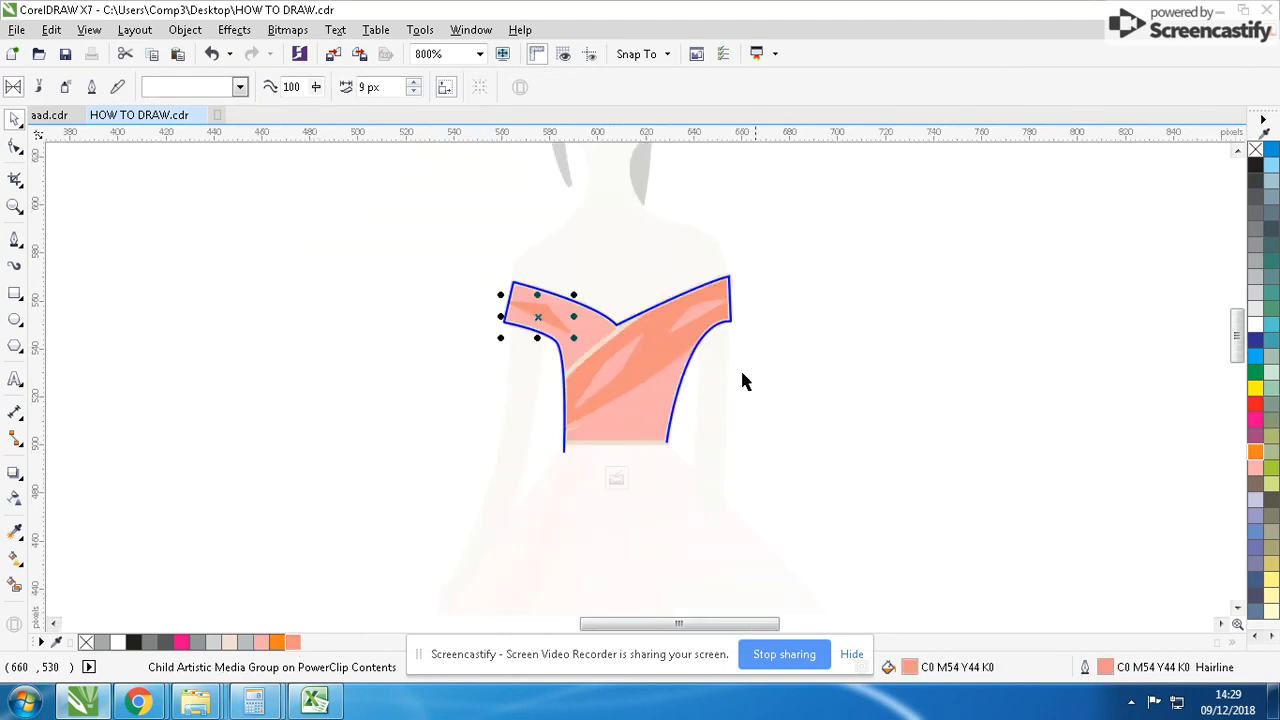
ctrl+click(760, 368)
click(777, 362)
- Remove the black outline from the bodice PowerClip shape
scroll(780, 362, down, 2)
click(607, 379)
scroll(624, 394, up, 1)
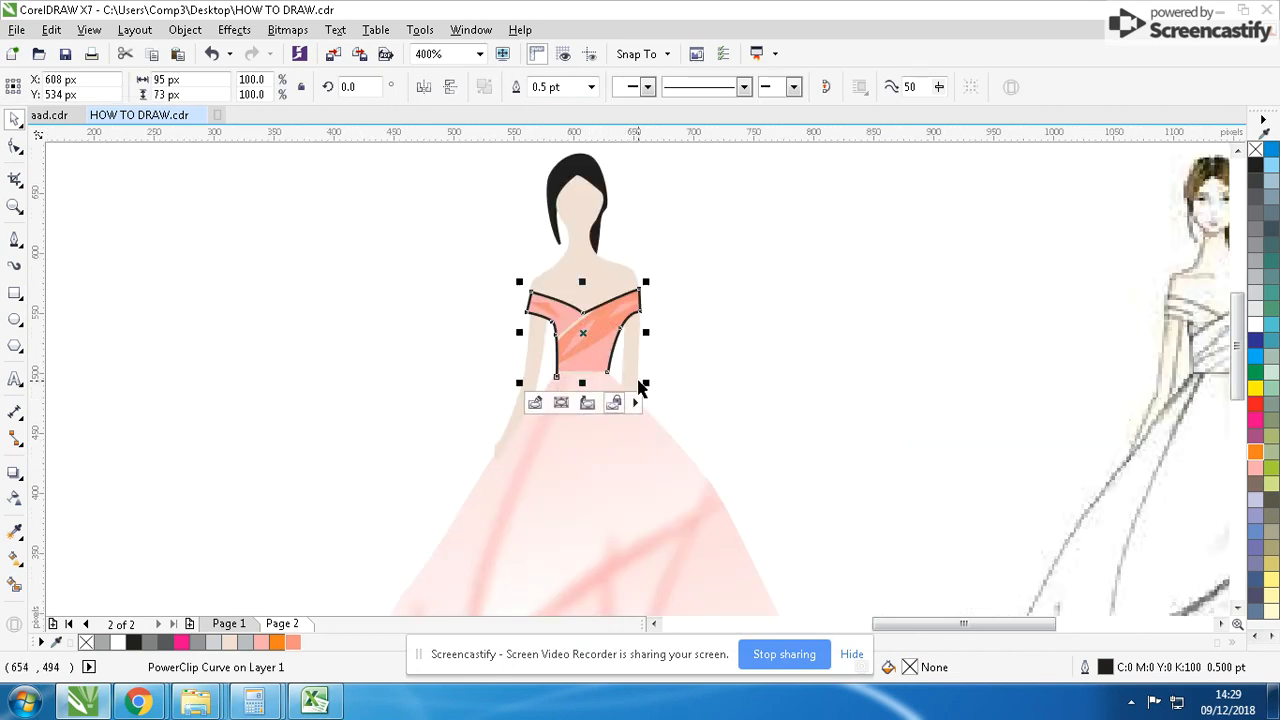
right_click(87, 643)
click(684, 336)
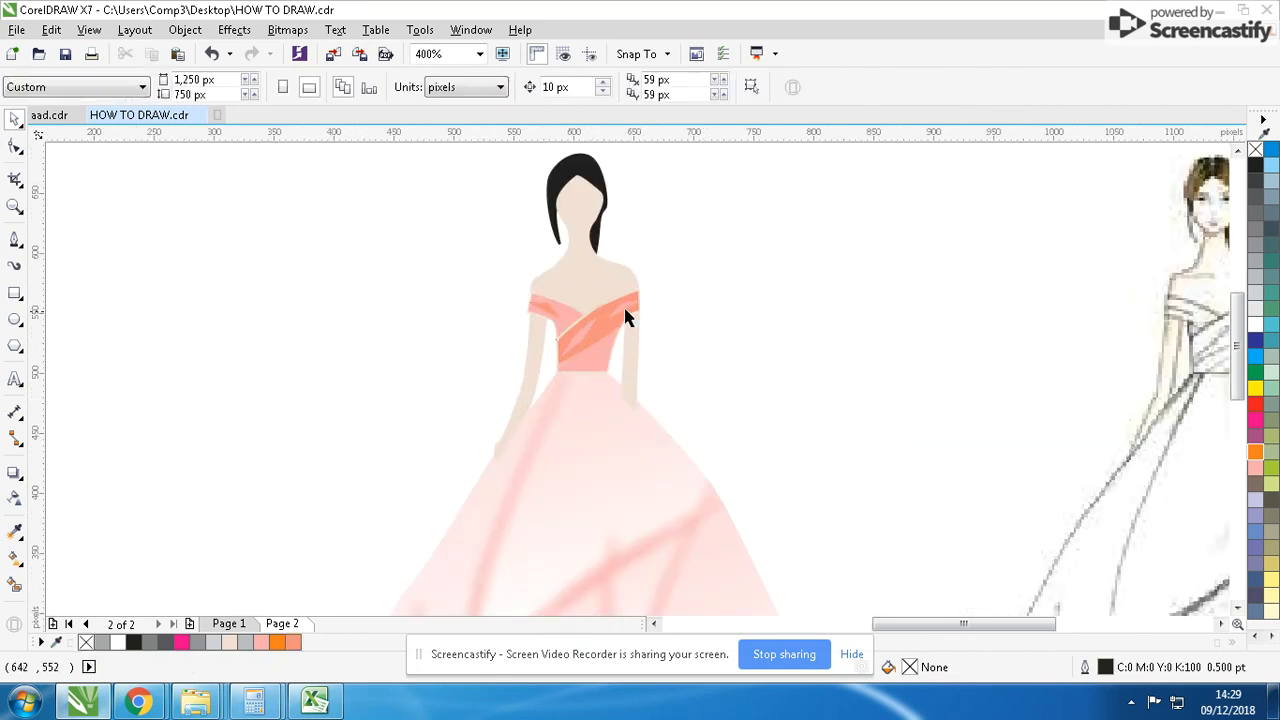
- Remove the outlines from all objects inside the bodice PowerClip and finish editing its contents
double_click(599, 331)
key(ctrl+a)
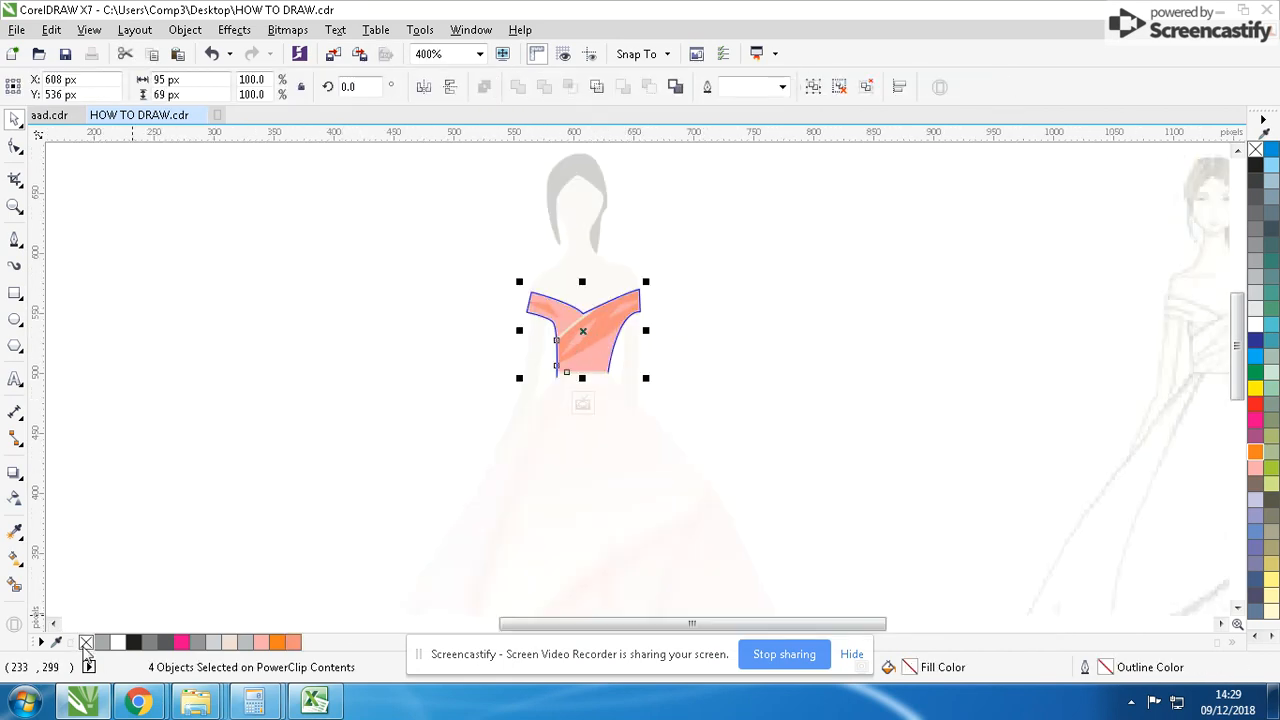
right_click(87, 643)
ctrl+click(217, 475)
click(222, 465)
- Move the reference sketch bitmap farther right, away from the coloured figure, to about X 1,414 px
scroll(602, 370, down, 1)
scroll(691, 385, down, 1)
scroll(635, 421, up, 1)
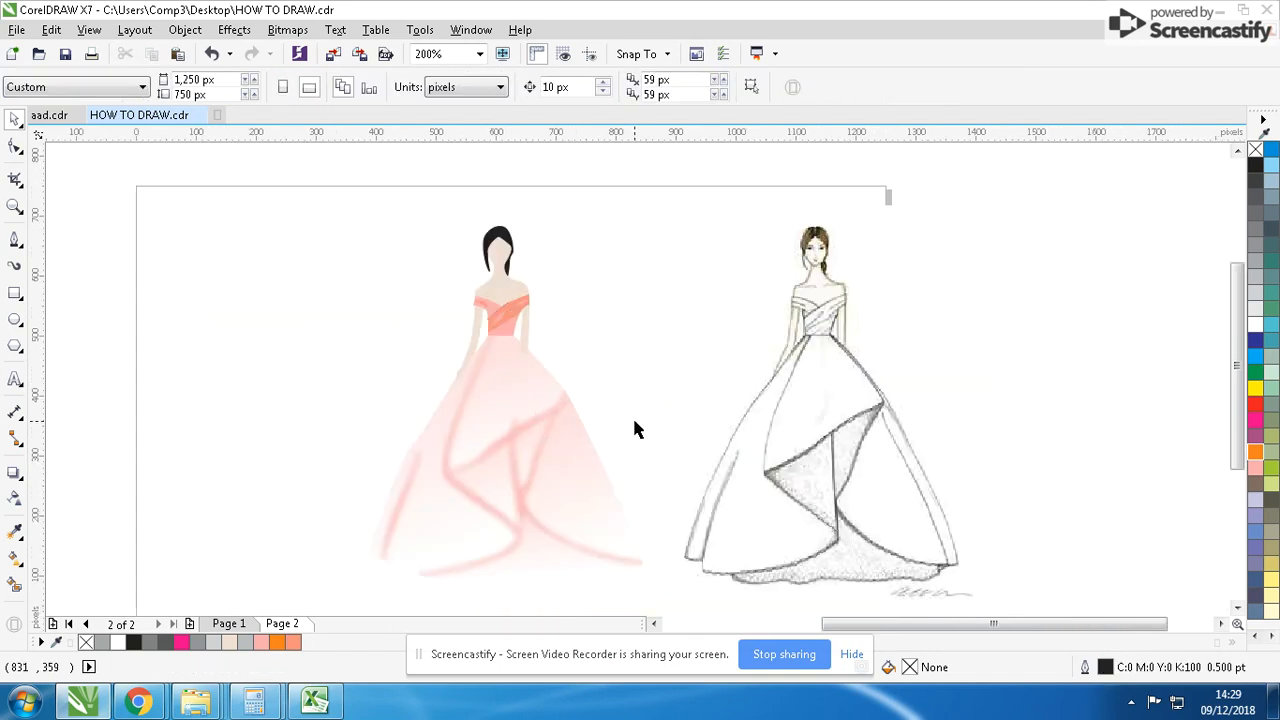
click(795, 390)
scroll(797, 391, down, 1)
drag(622, 376, 701, 366)
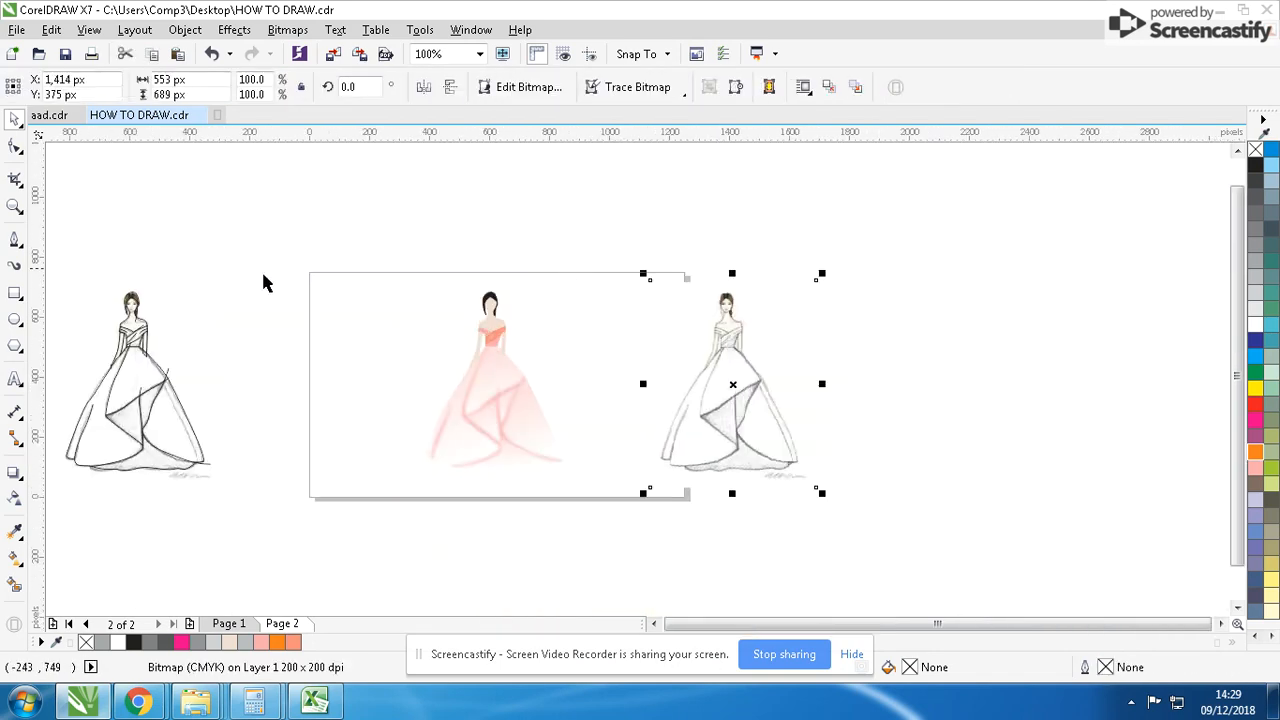
- Add a page-sized rectangle of 1,250 × 750 px around the coloured figure
double_click(15, 294)
click(13, 119)
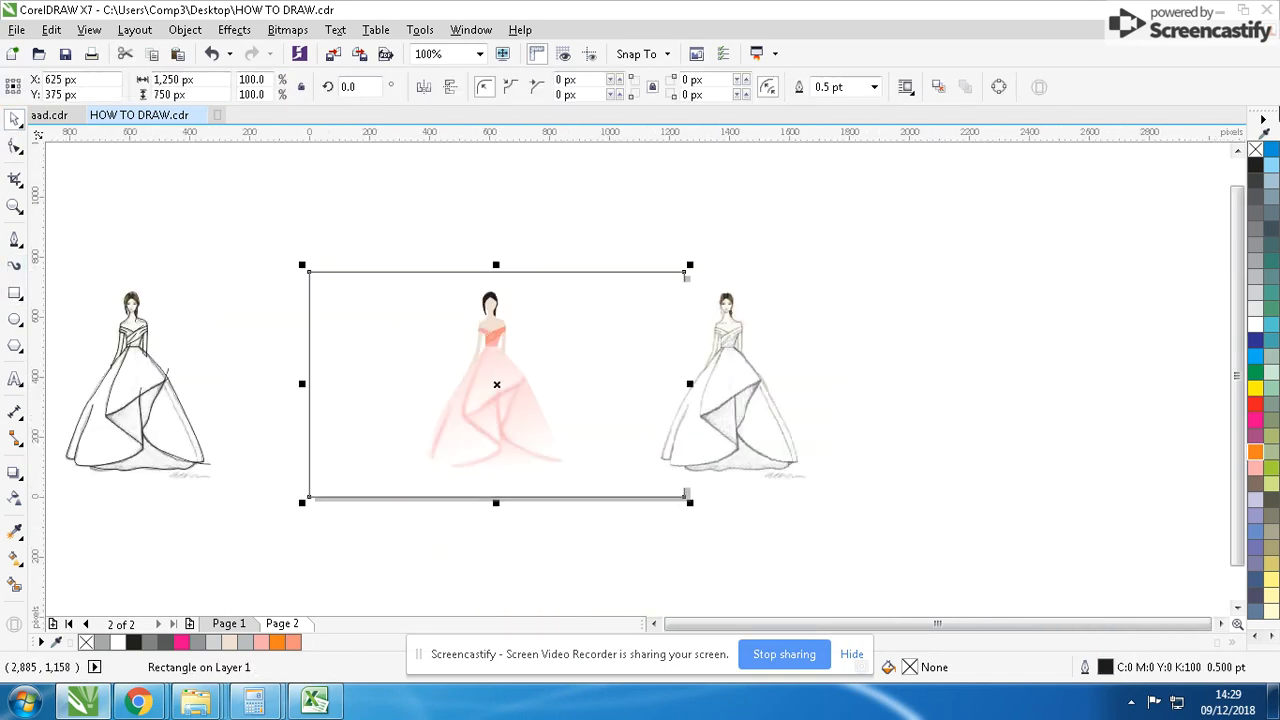
- Try several fill colours on the background rectangle and settle on light green, C40 M0 Y40 K0
click(1257, 165)
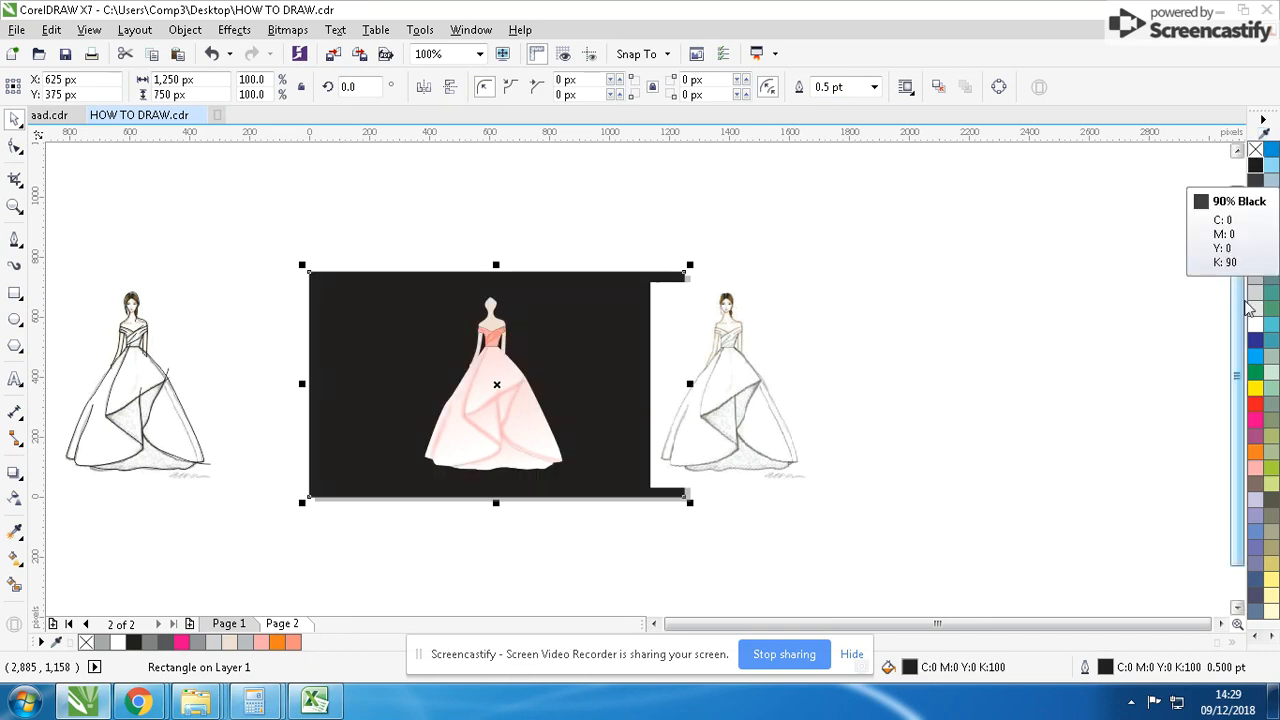
click(1271, 360)
click(1274, 328)
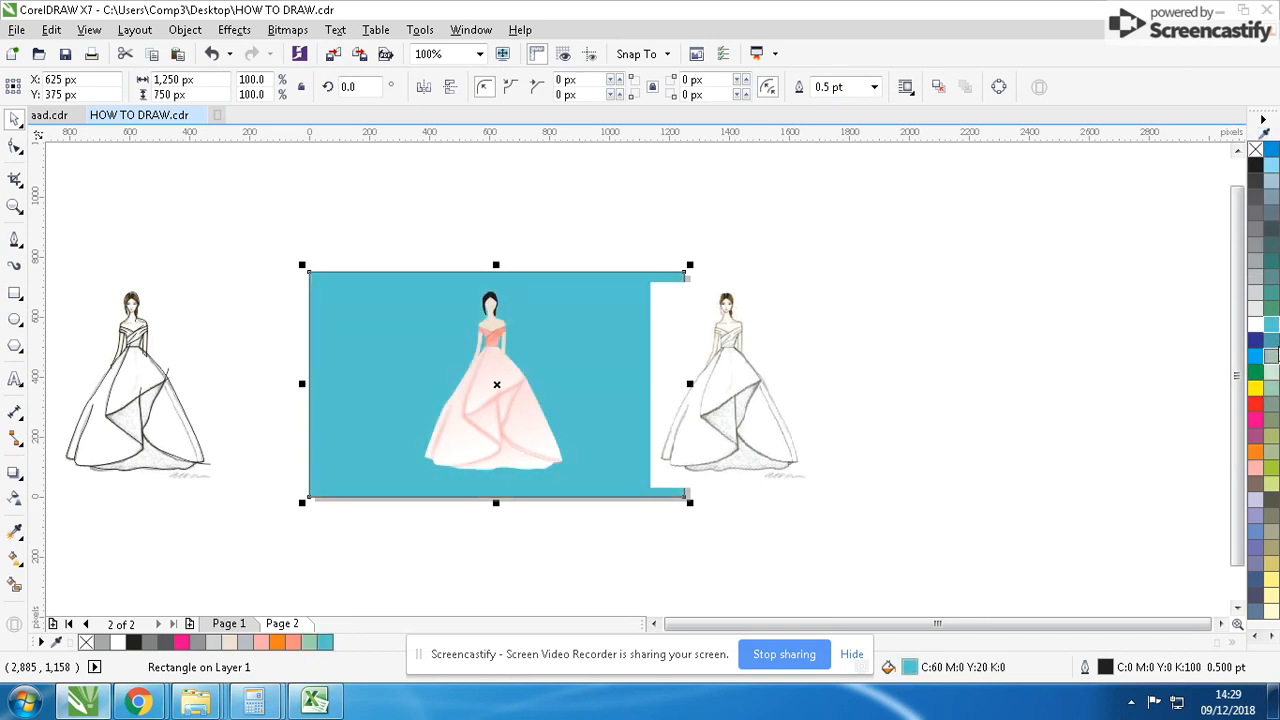
click(1272, 358)
key(ctrl+z)
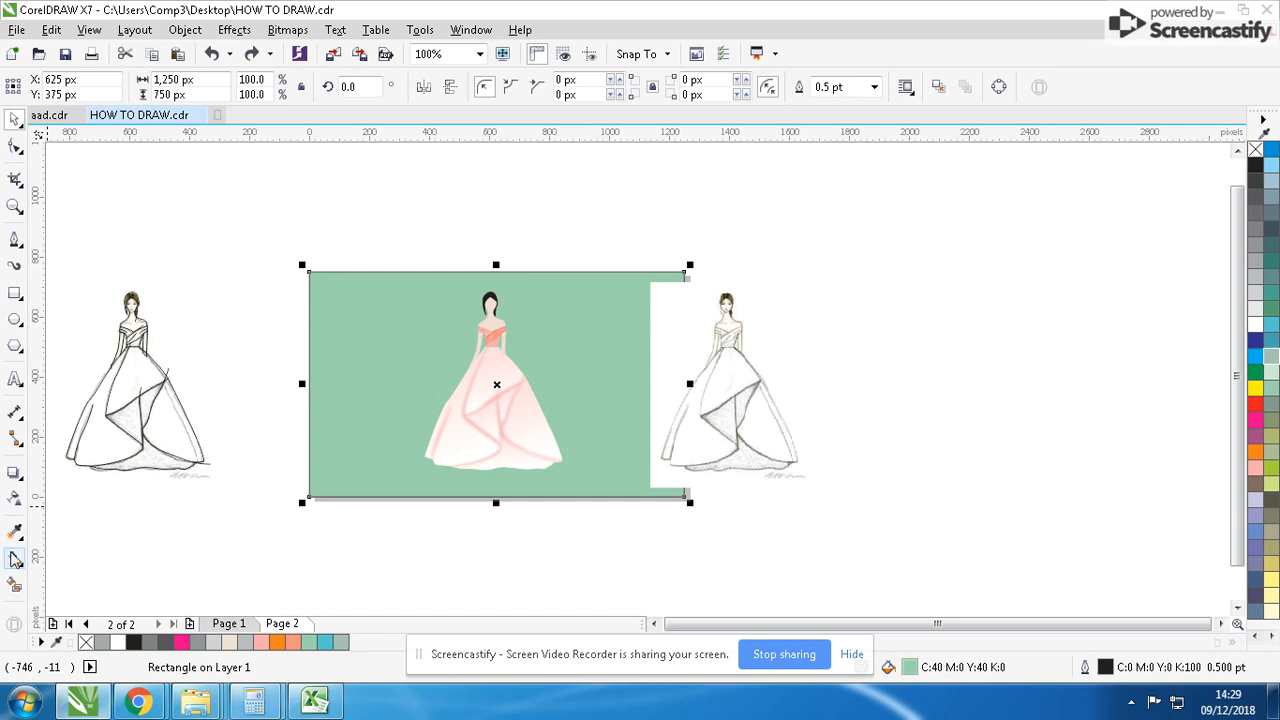
- Apply a vertical linear fountain fill to the background rectangle, fading from light green at the bottom to white near the figure's head
click(15, 559)
drag(494, 467, 492, 298)
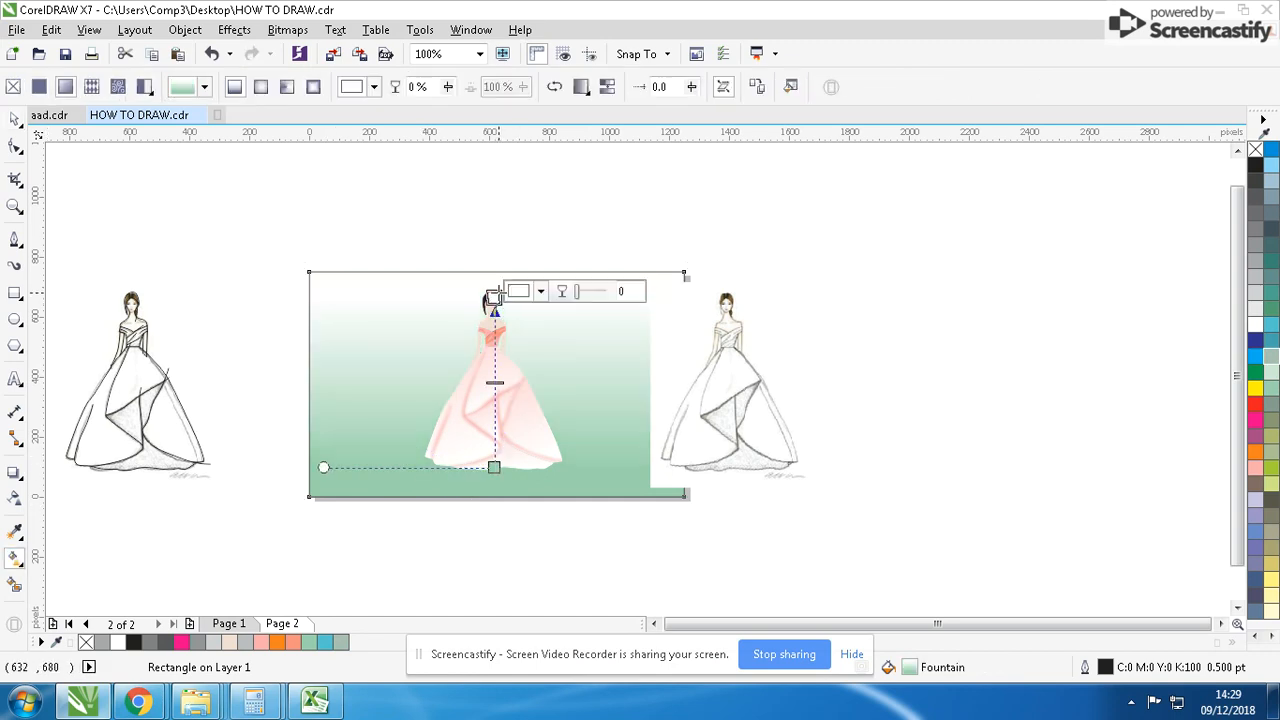
click(15, 118)
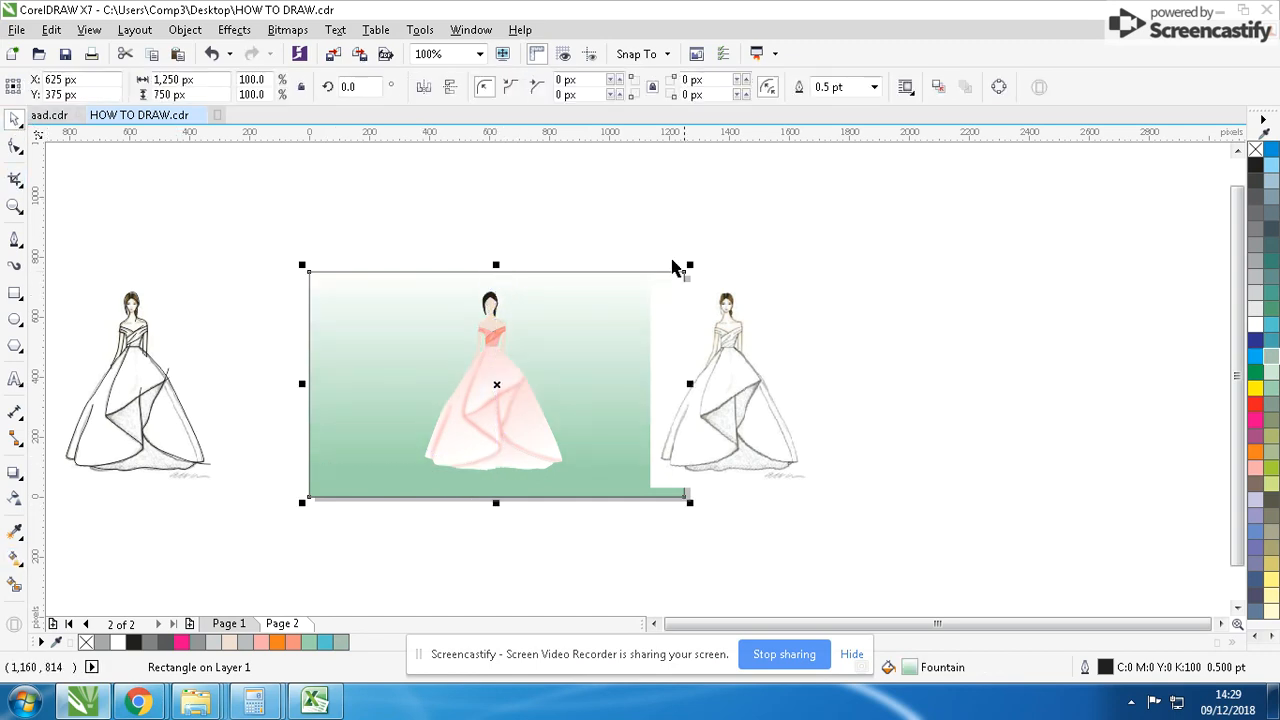
- Reposition the reference sketch bitmap beside the coloured figure, overlapping the background's right edge, at about X 1,280 px
drag(722, 356, 796, 355)
scroll(533, 343, up, 1)
drag(1015, 404, 977, 407)
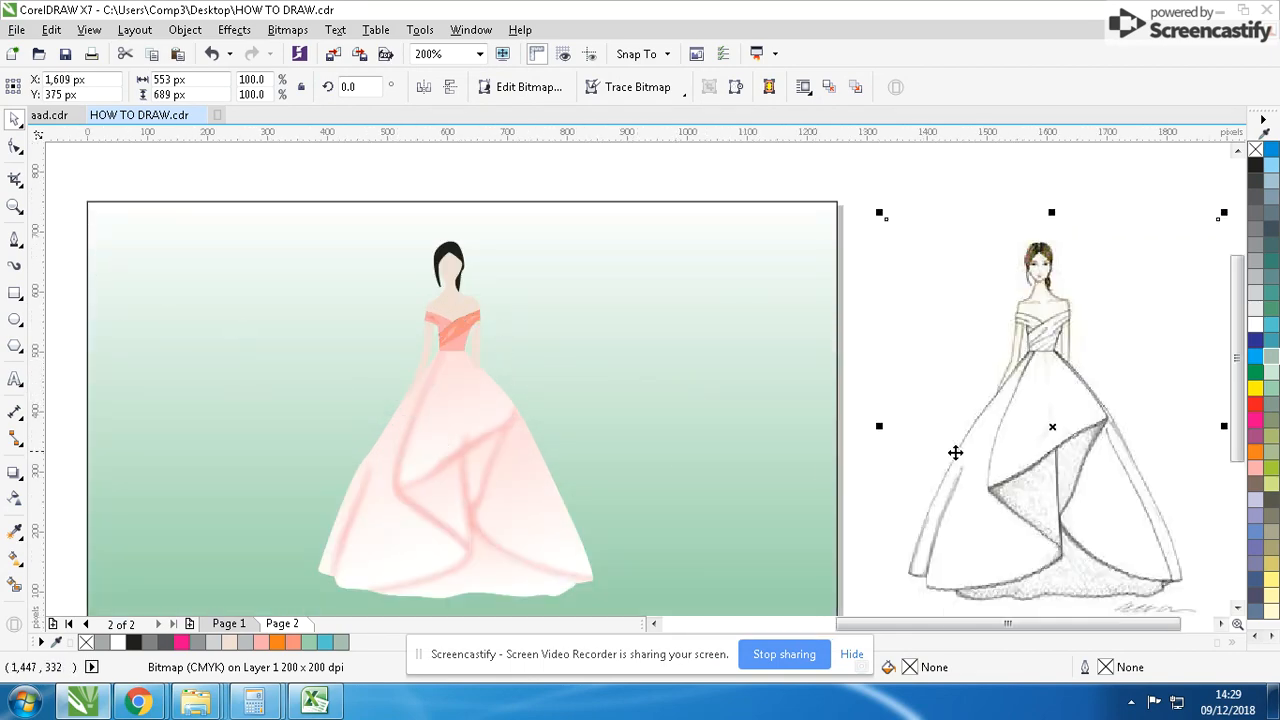
drag(955, 452, 777, 463)
key(F4)
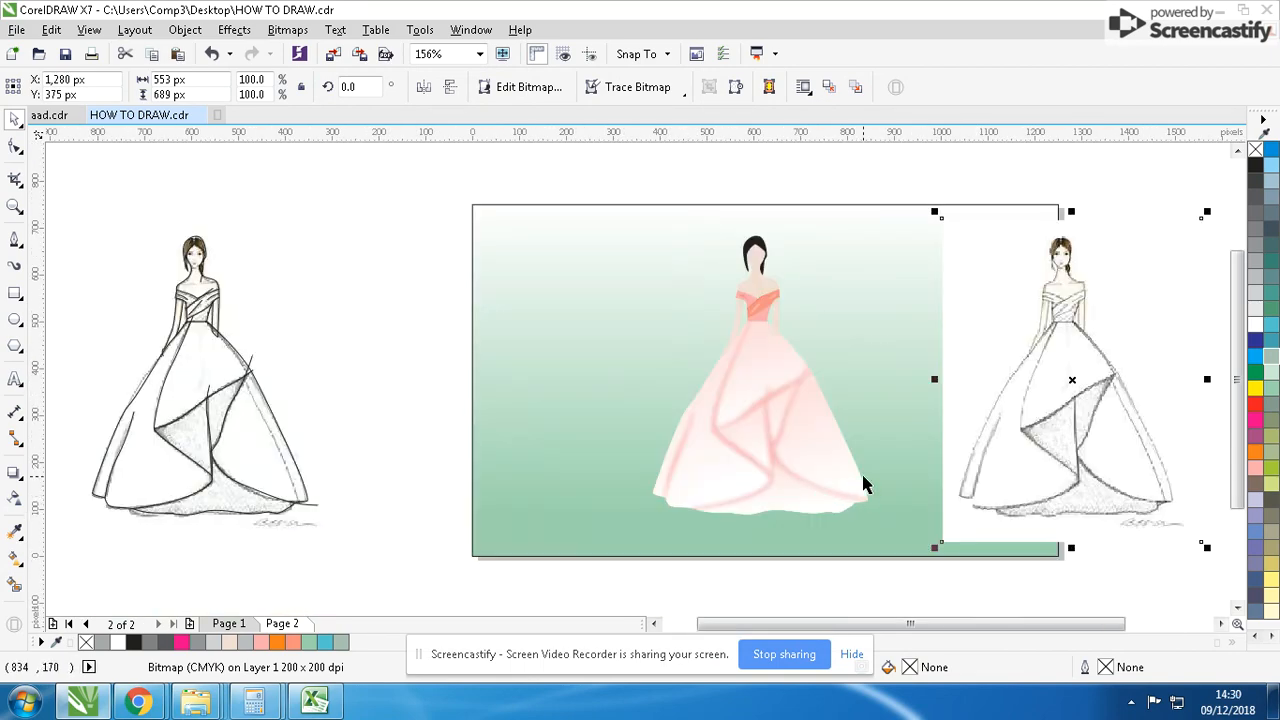
- Compare the finished coloured figure with the reference sketch up close in a full-screen preview
key(F9)
key(Escape)
key(z)
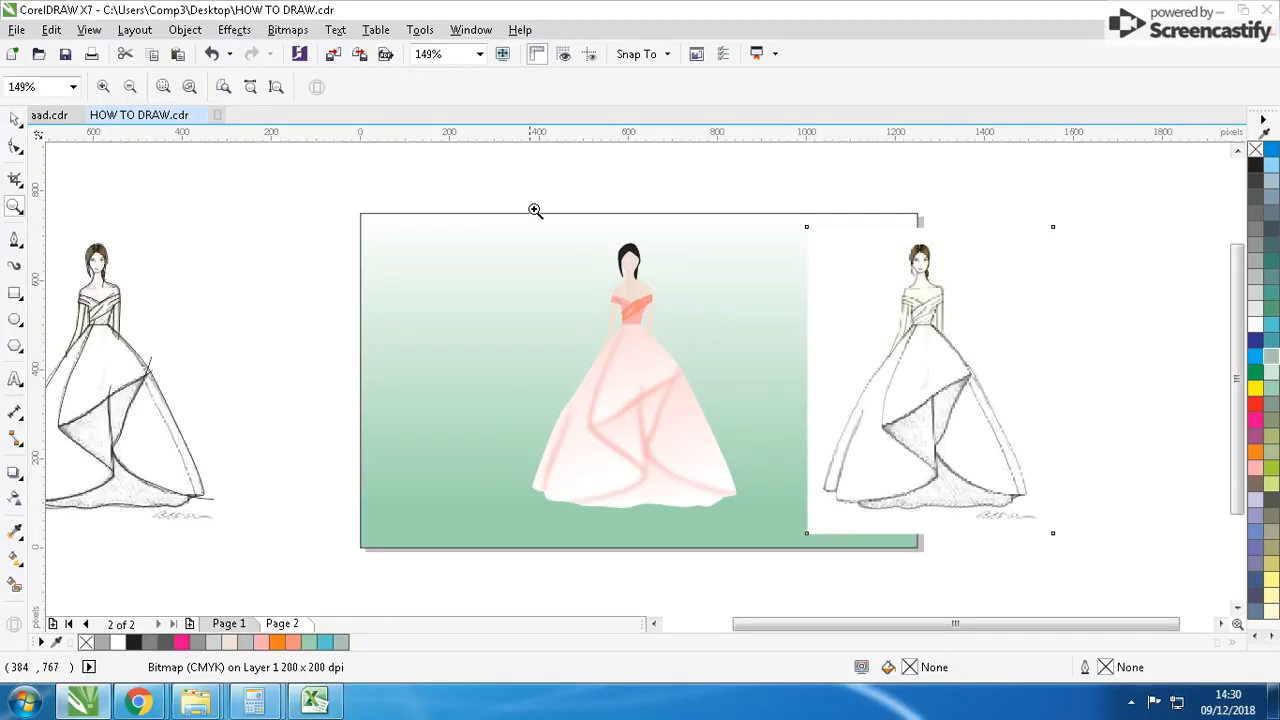
drag(1040, 512, 1092, 552)
key(F9)
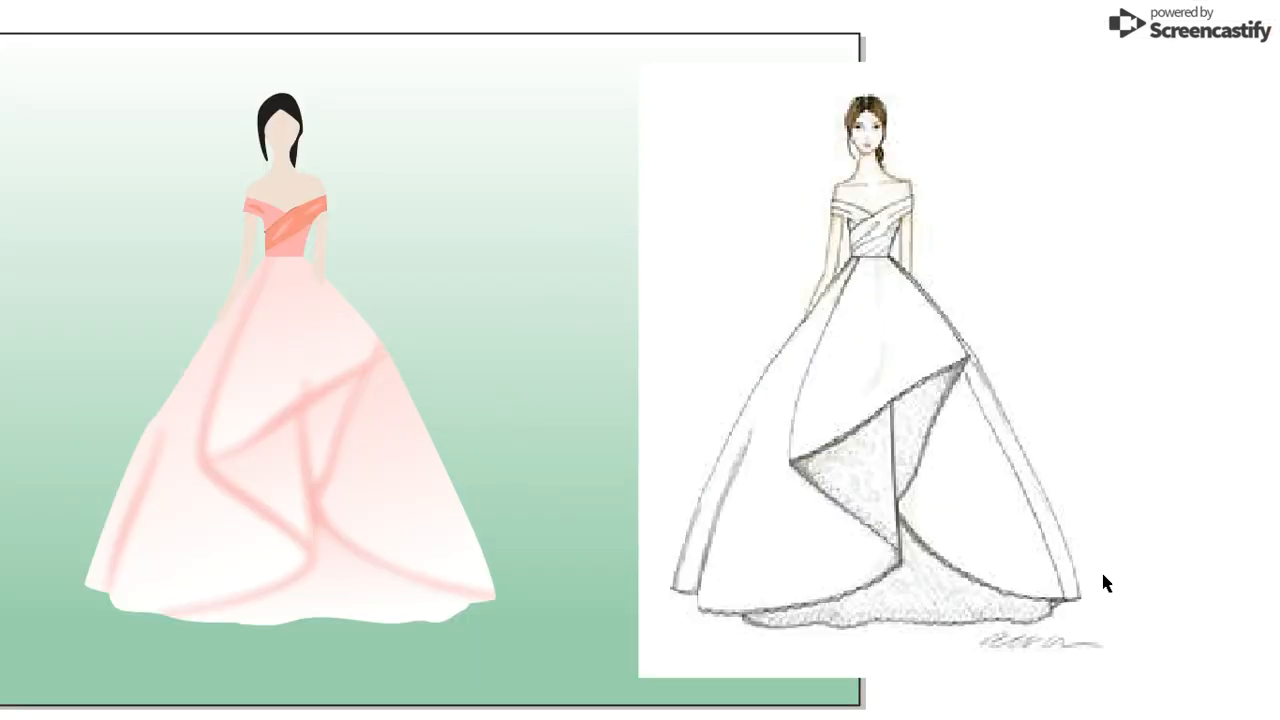
key(Escape)
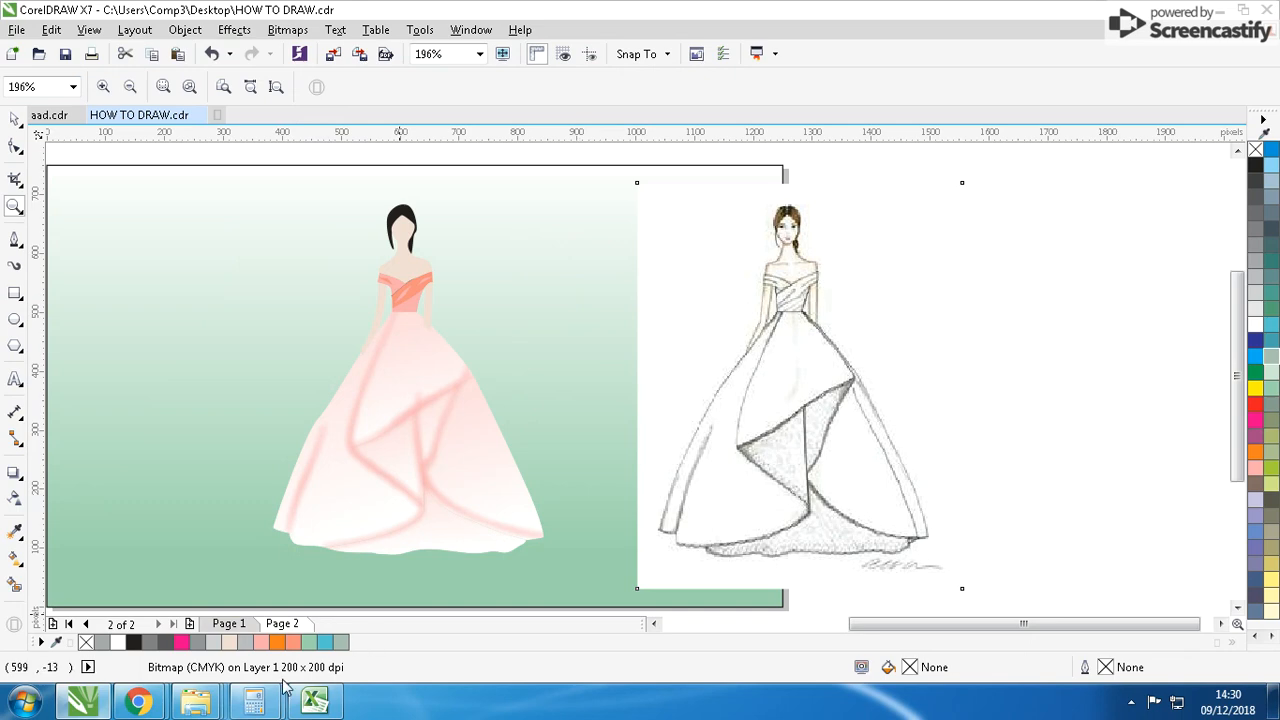